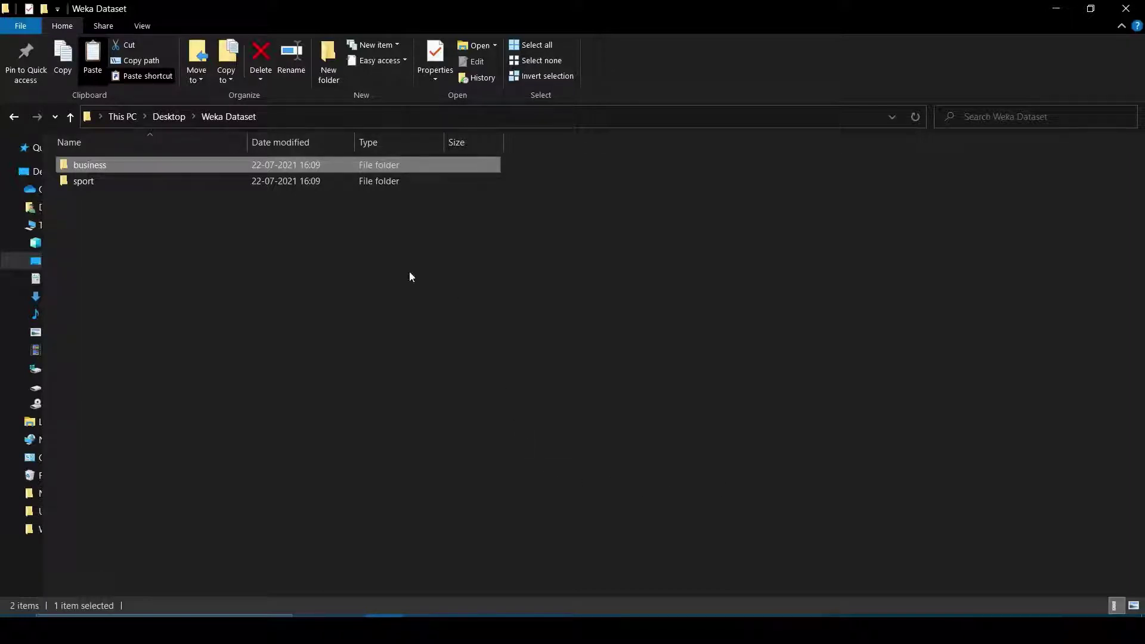
Step: View the contents of text document 001 in the business folder and close it
double_click(253, 163)
left_click(339, 193)
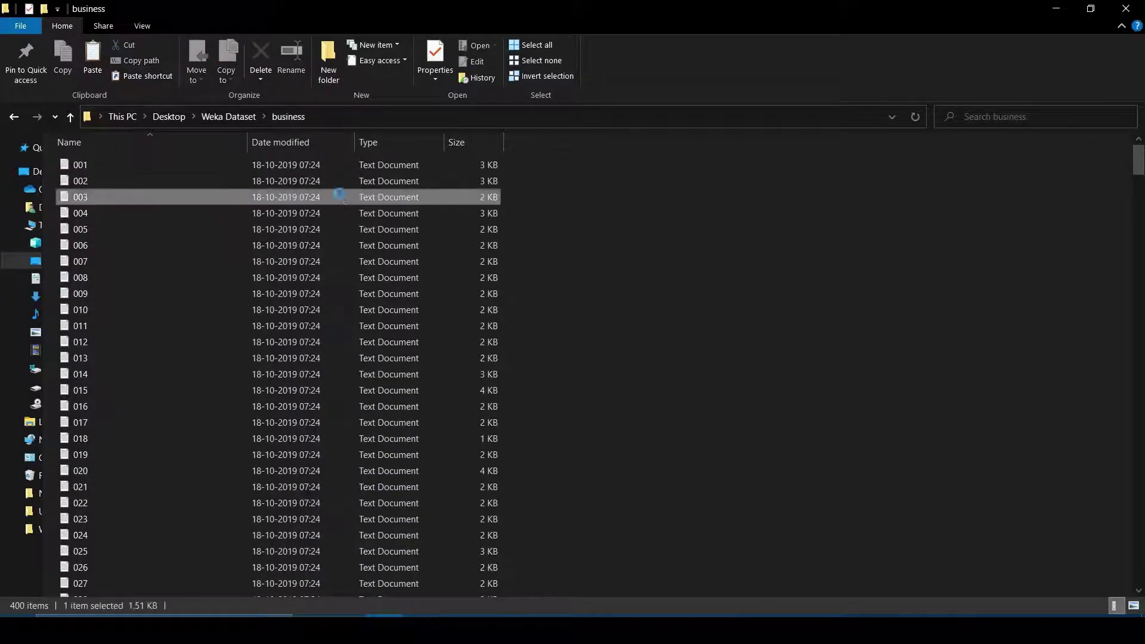
double_click(293, 163)
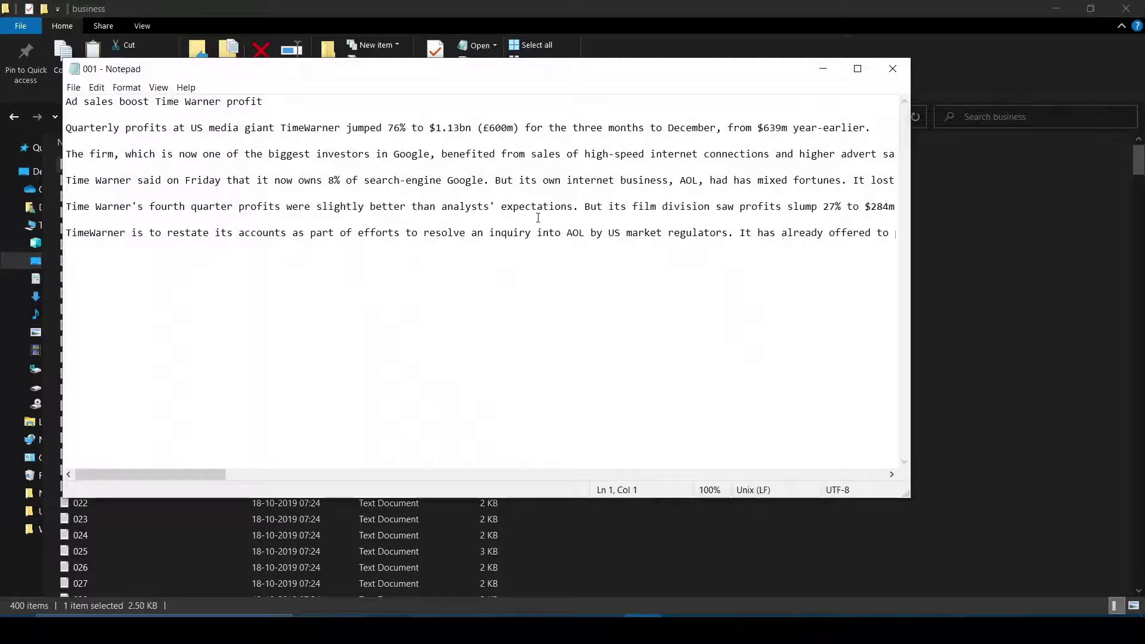
left_click(893, 69)
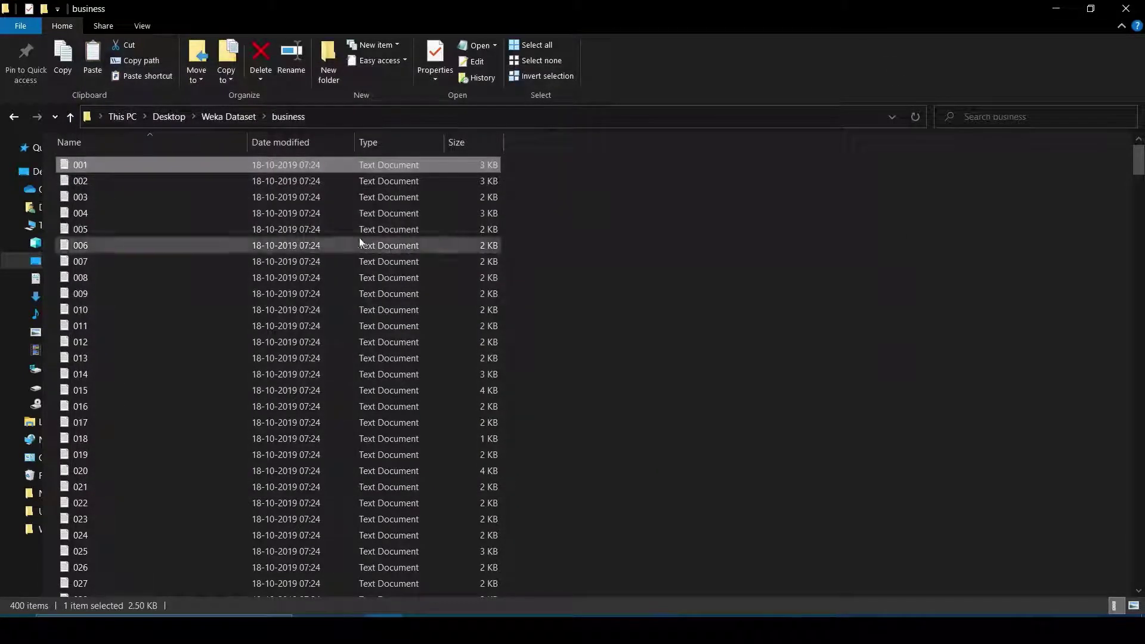
Step: View text document 001 in the sport folder, close it and return to the Weka Dataset folder
left_click(221, 118)
double_click(230, 181)
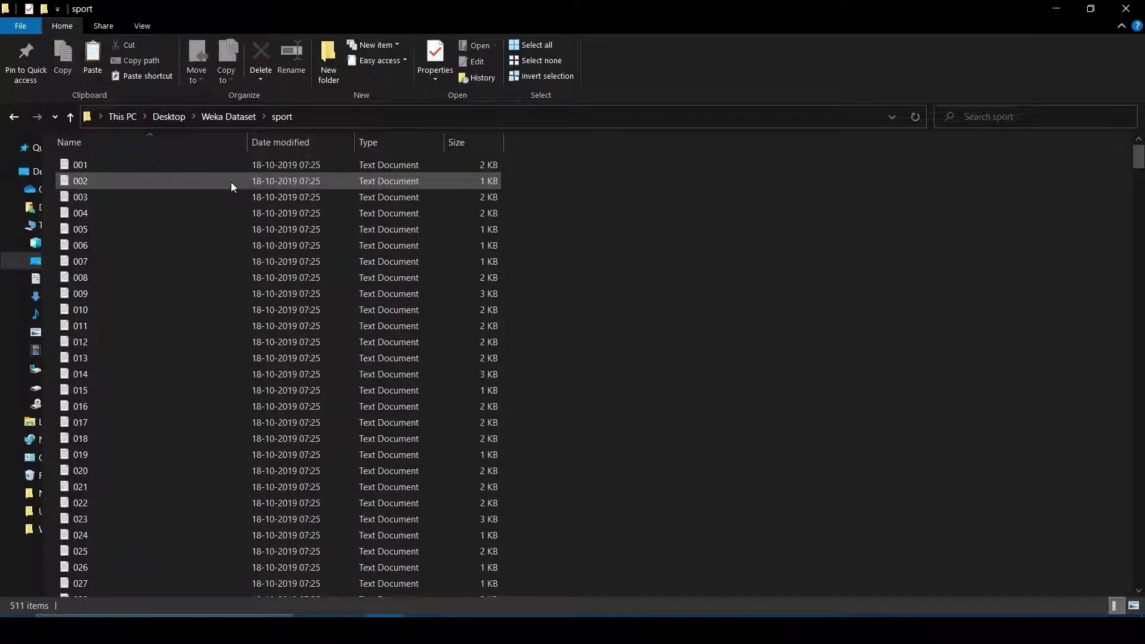
left_click(276, 166)
double_click(277, 165)
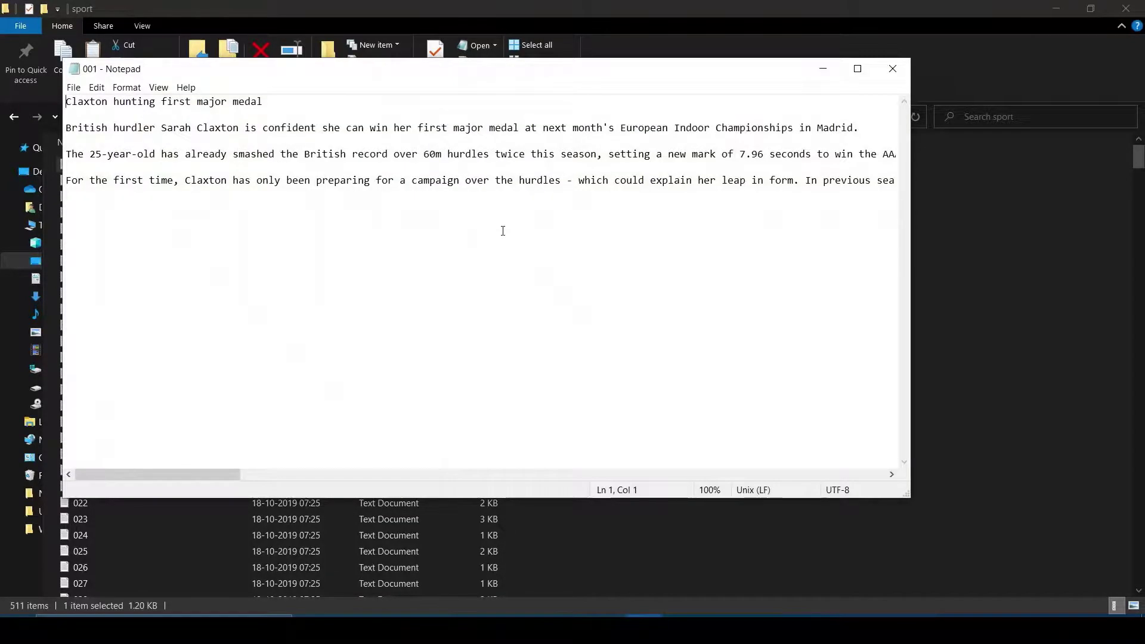
left_click(894, 69)
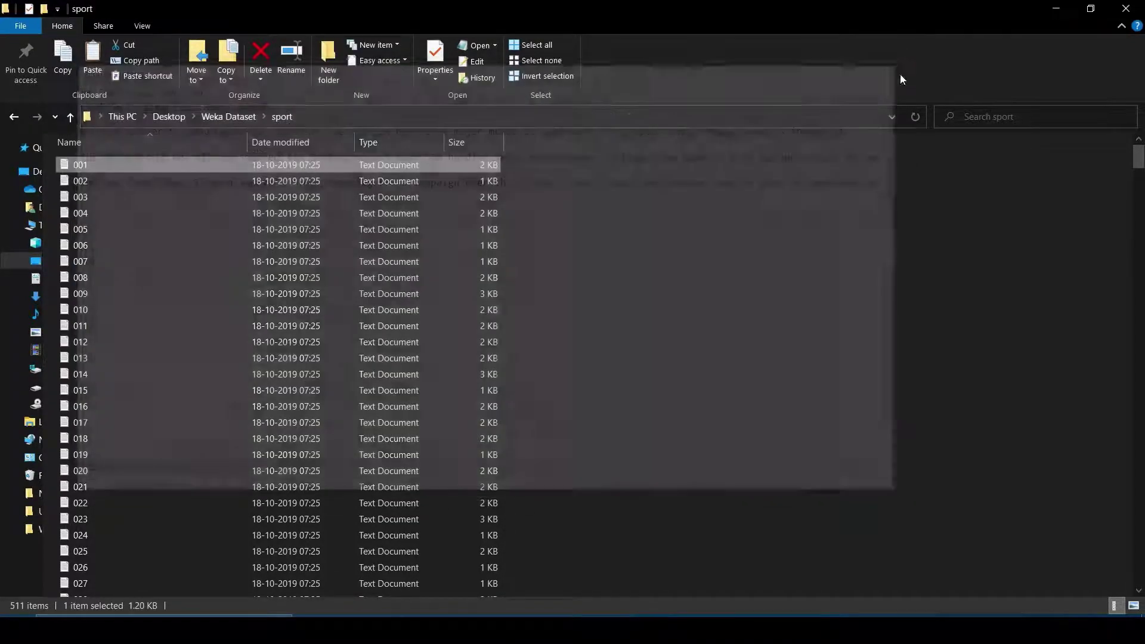
left_click(217, 117)
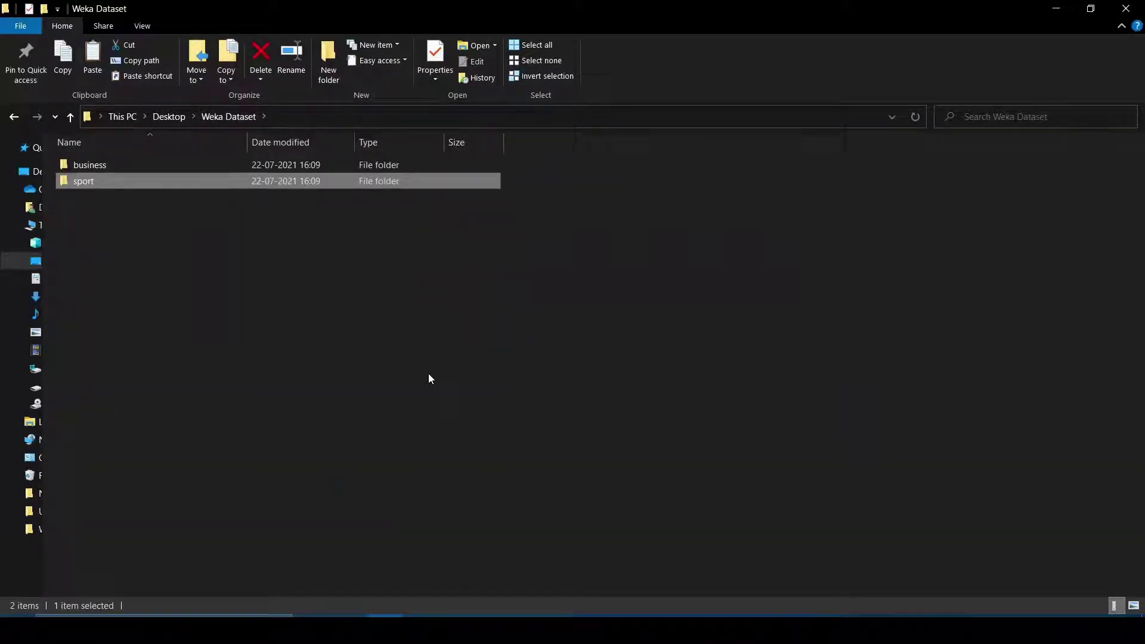
Step: Switch to the Weka GUI Chooser and launch the Explorer in a maximized window
key("alt+Tab")
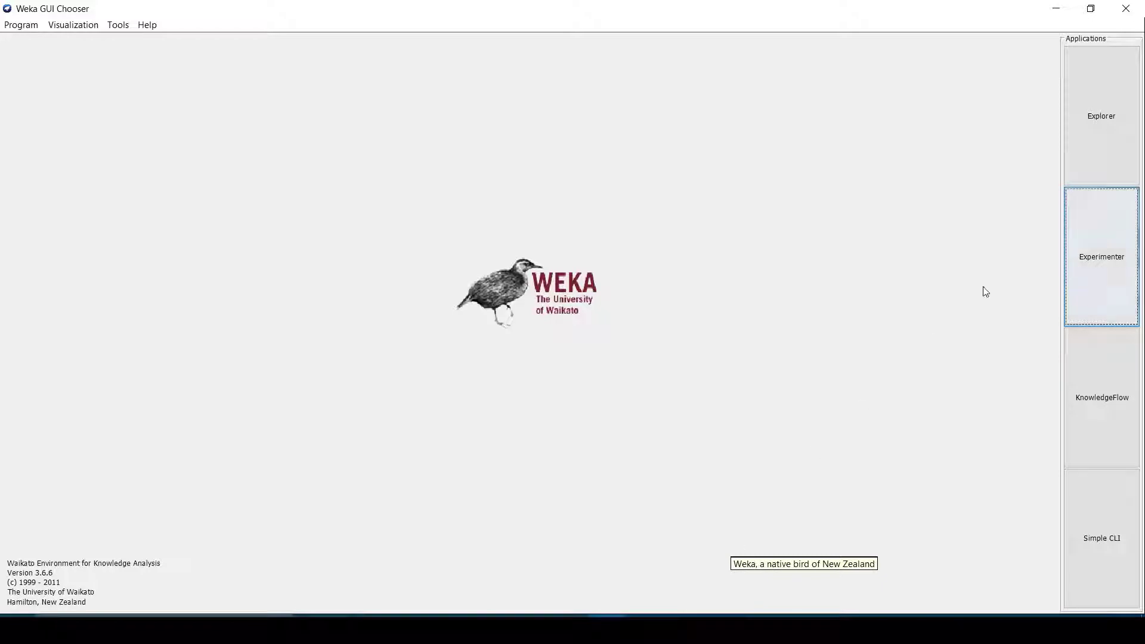
left_click(1110, 166)
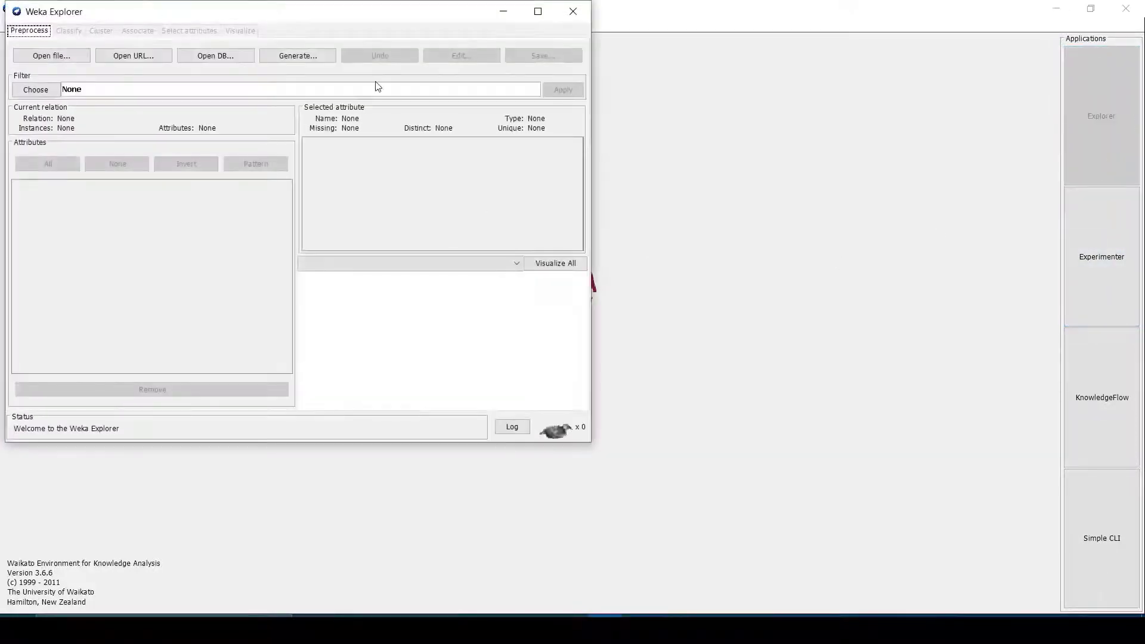
left_click(527, 15)
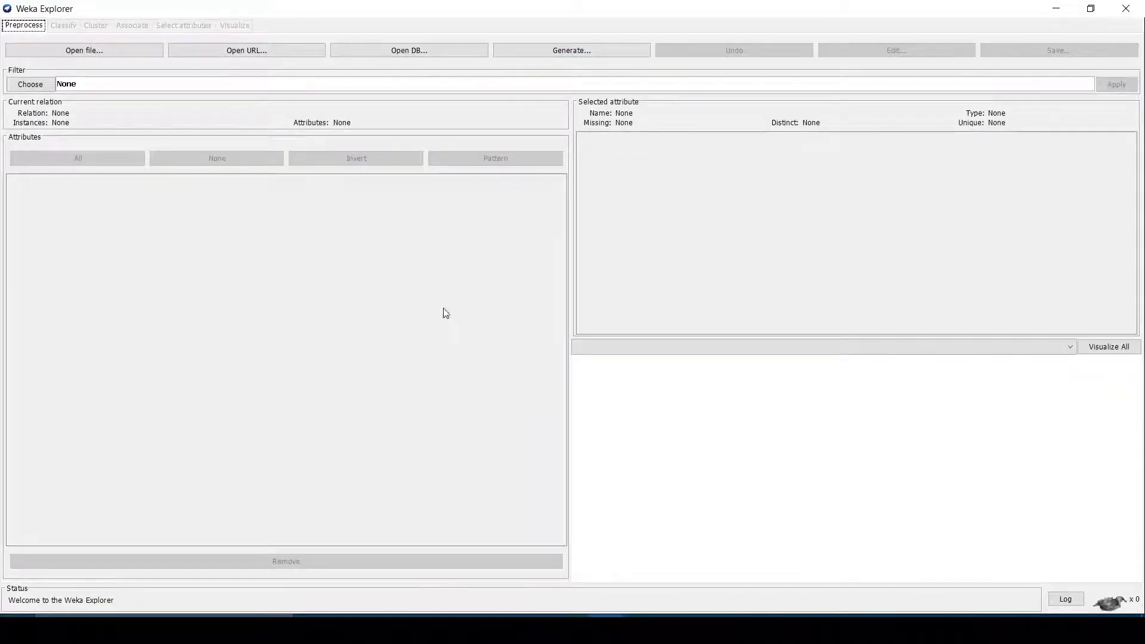
Step: Load the Weka Dataset folder from the Desktop using the TextDirectoryLoader converter with its default settings
left_click(91, 53)
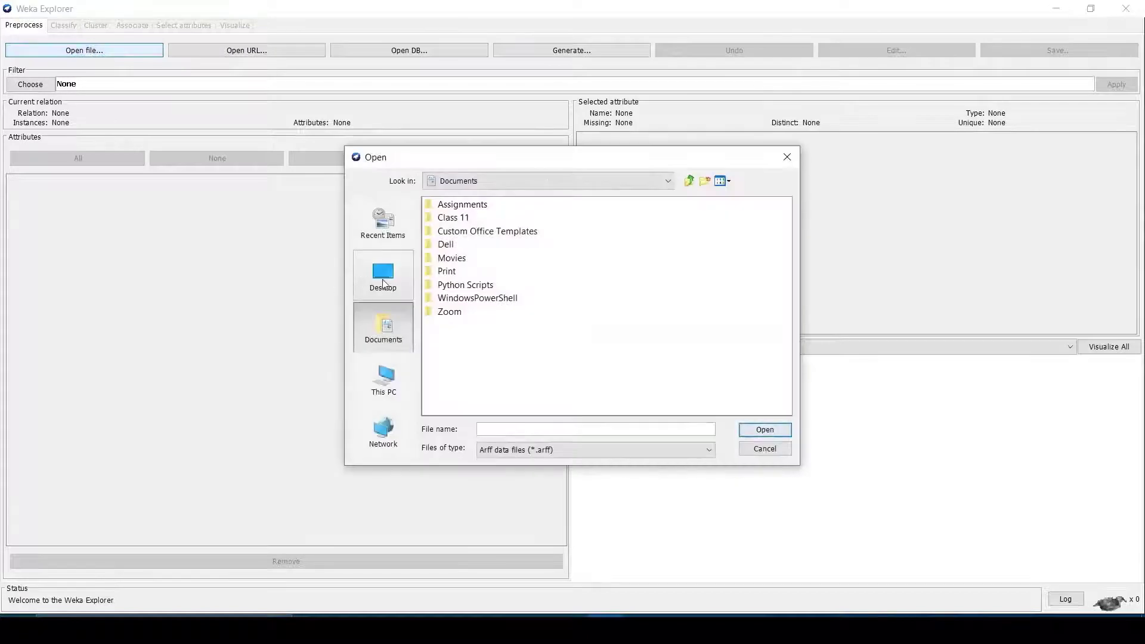
left_click(383, 283)
left_click(465, 298)
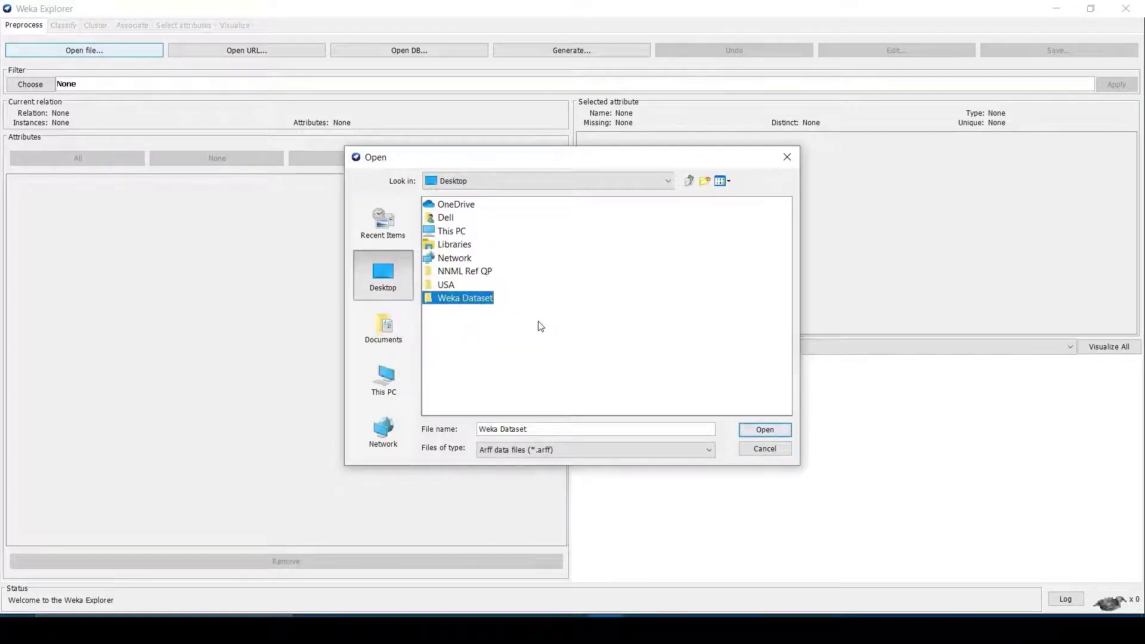
left_click(787, 435)
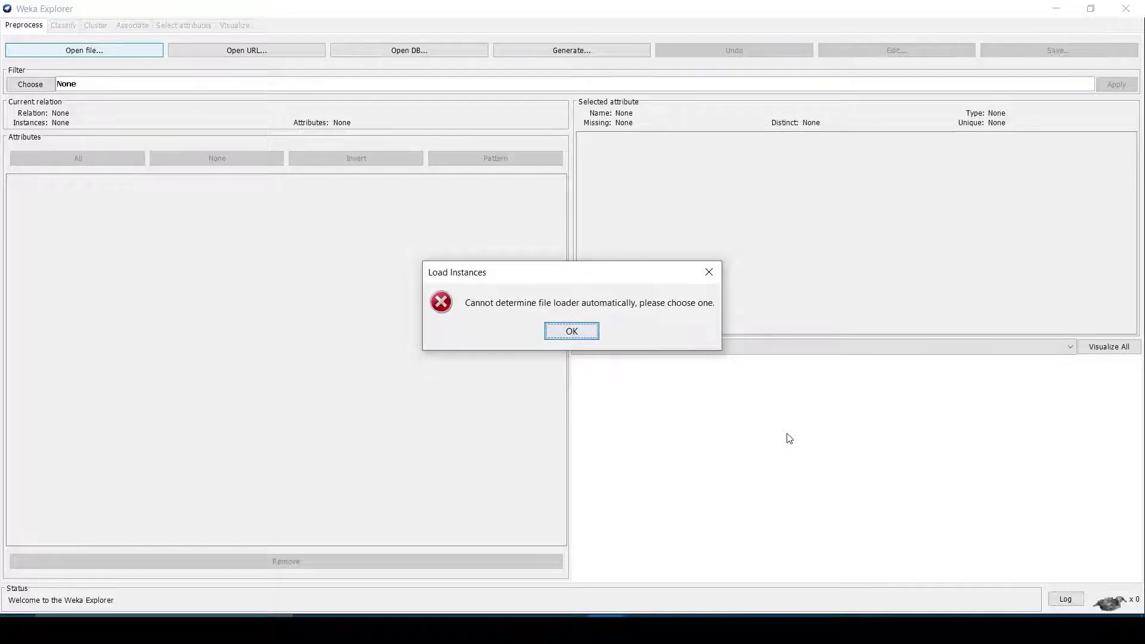
key("Return")
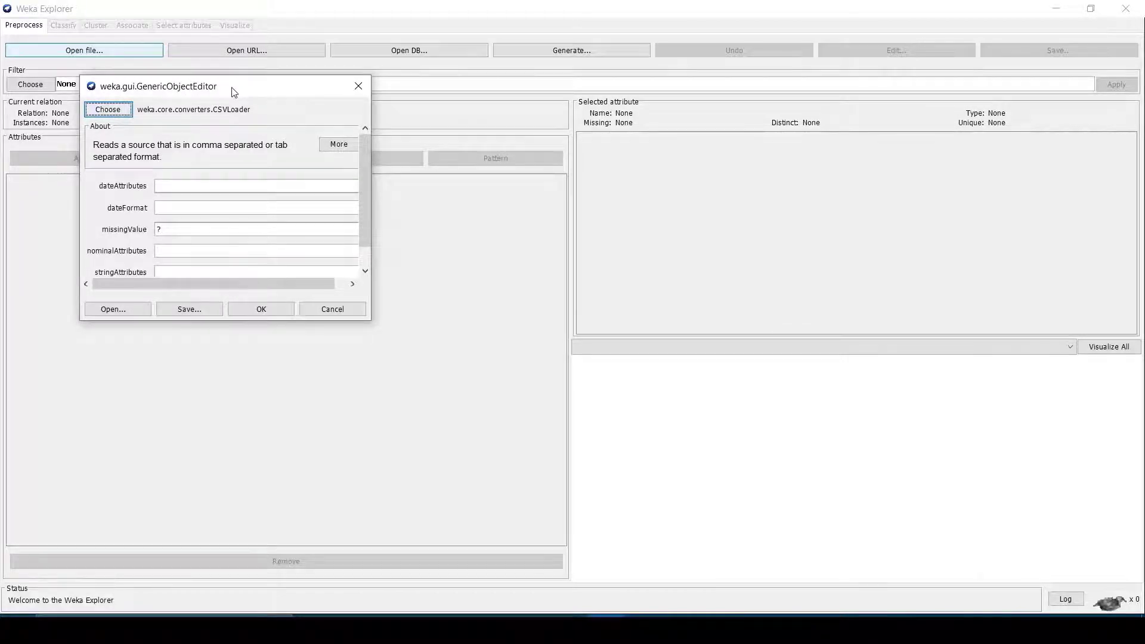
left_click(122, 113)
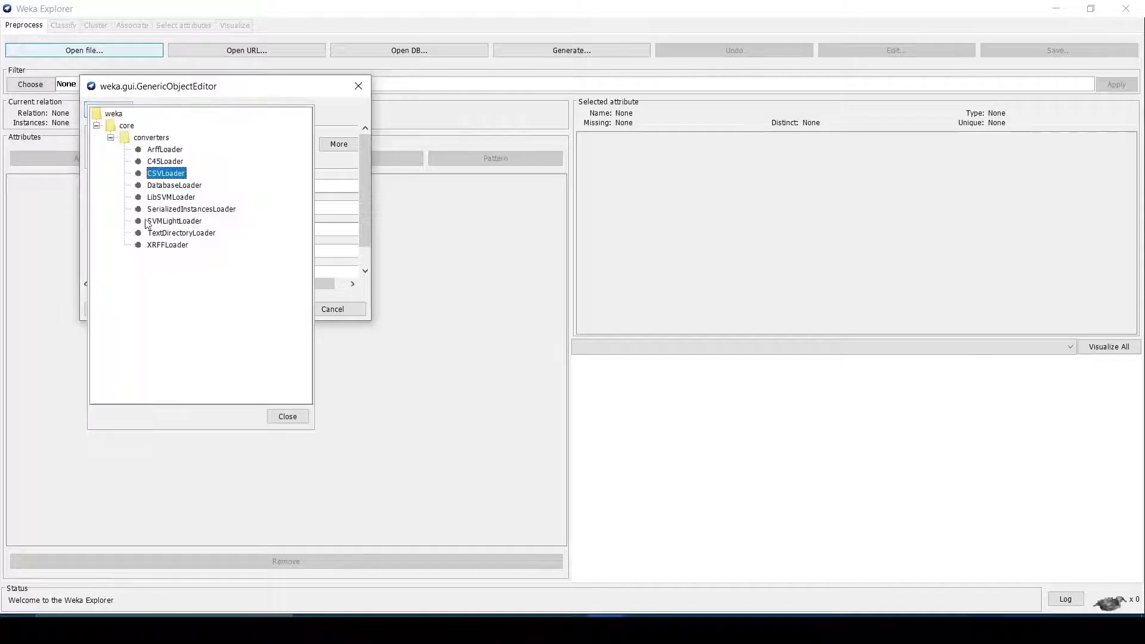
left_click(190, 235)
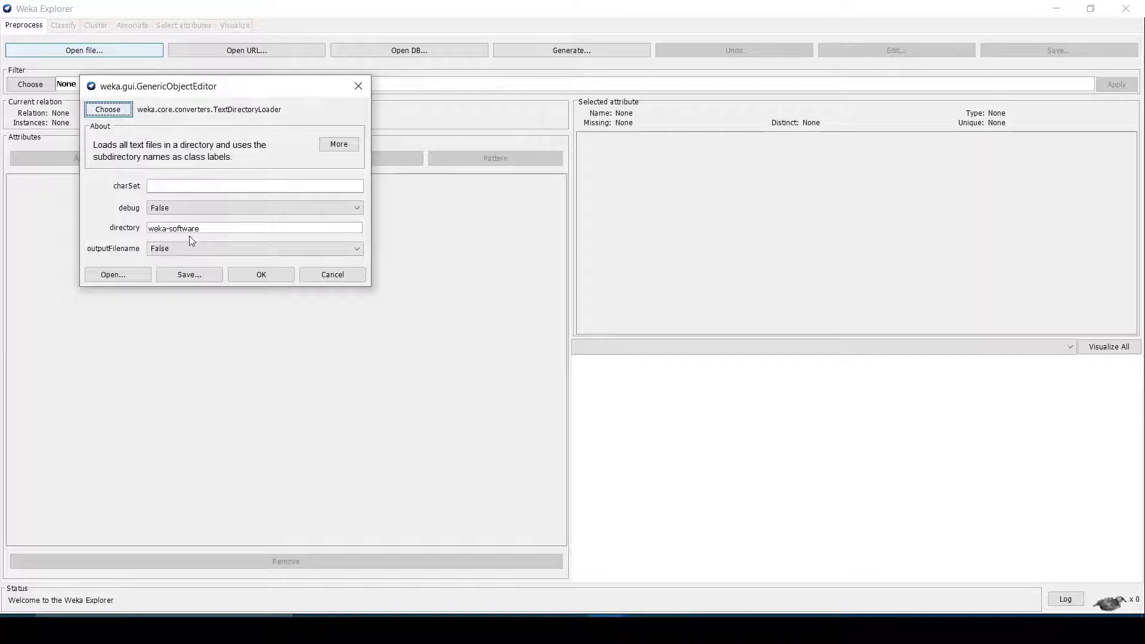
left_click(248, 276)
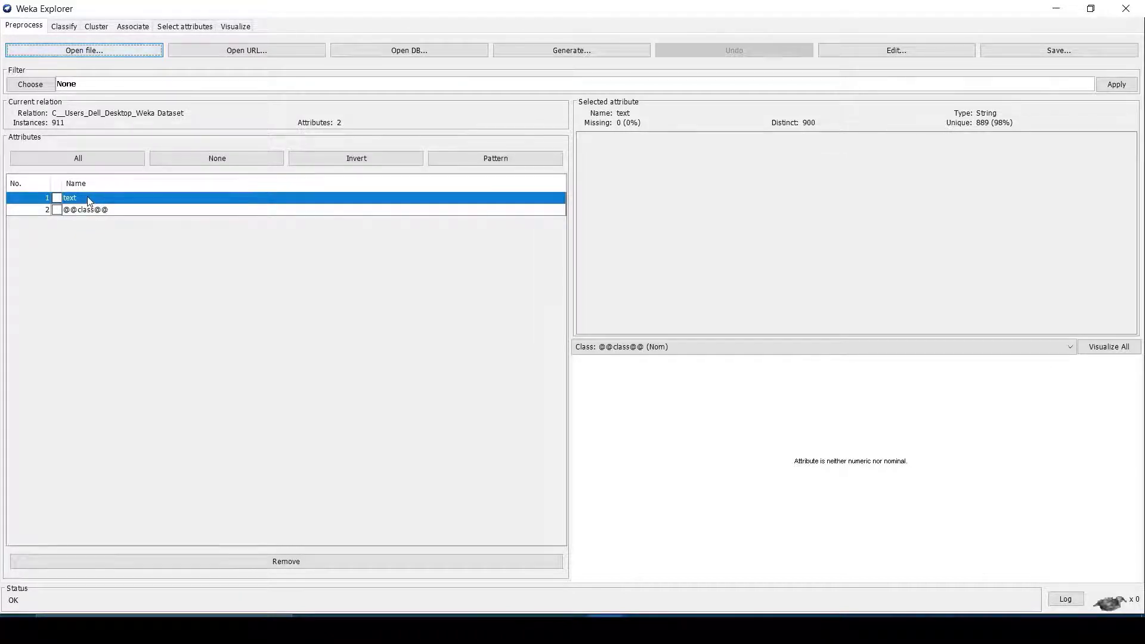
left_click(124, 214)
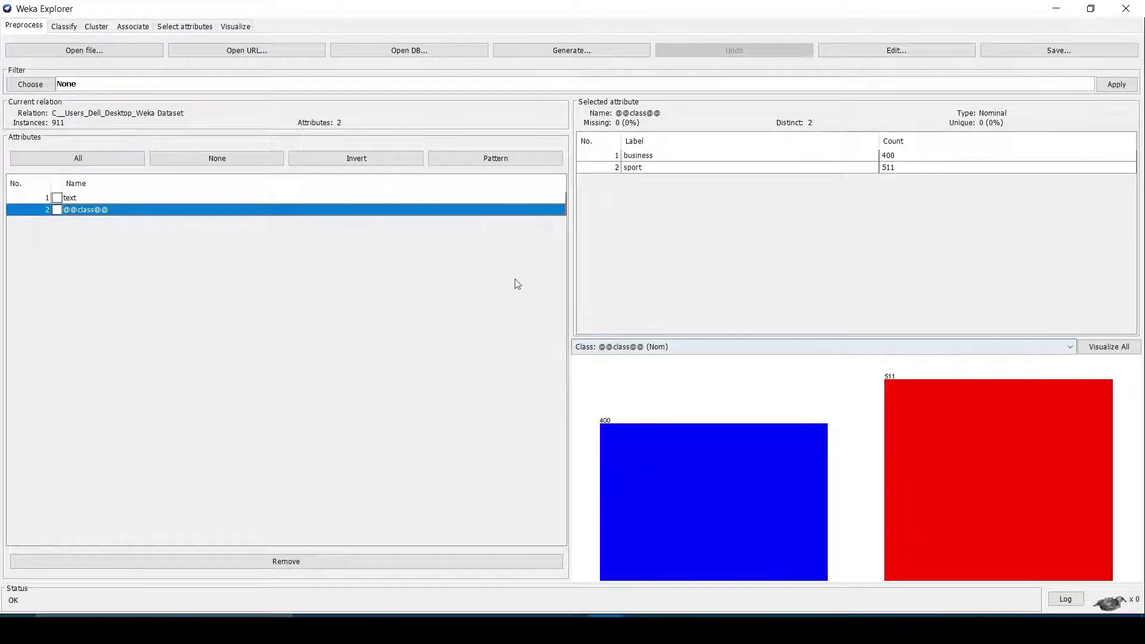
left_click(380, 199)
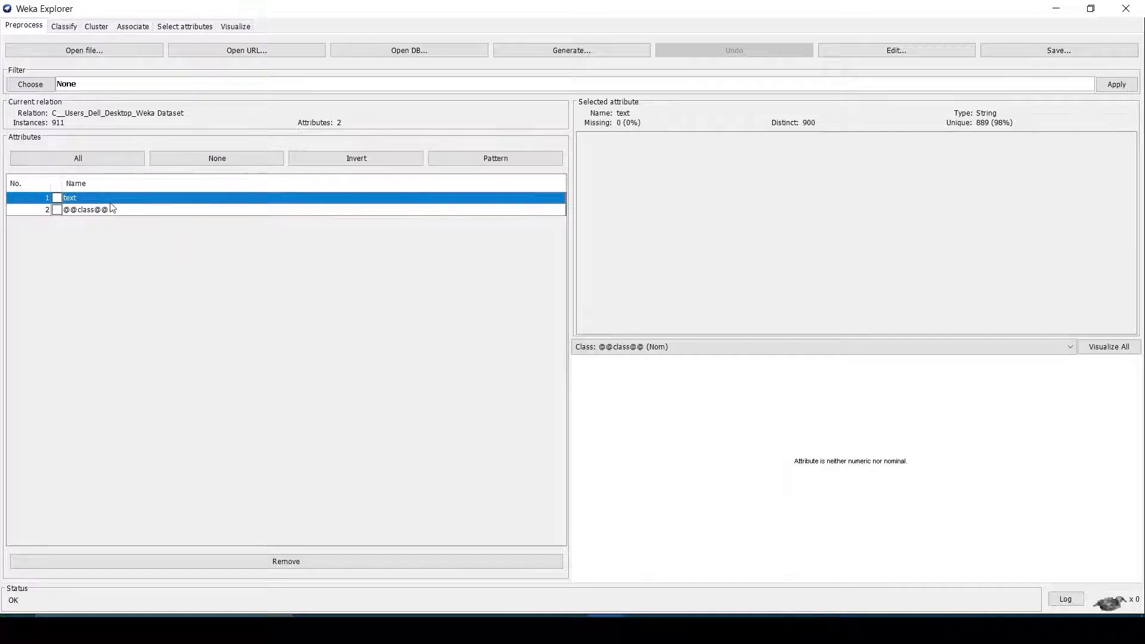
left_click(905, 55)
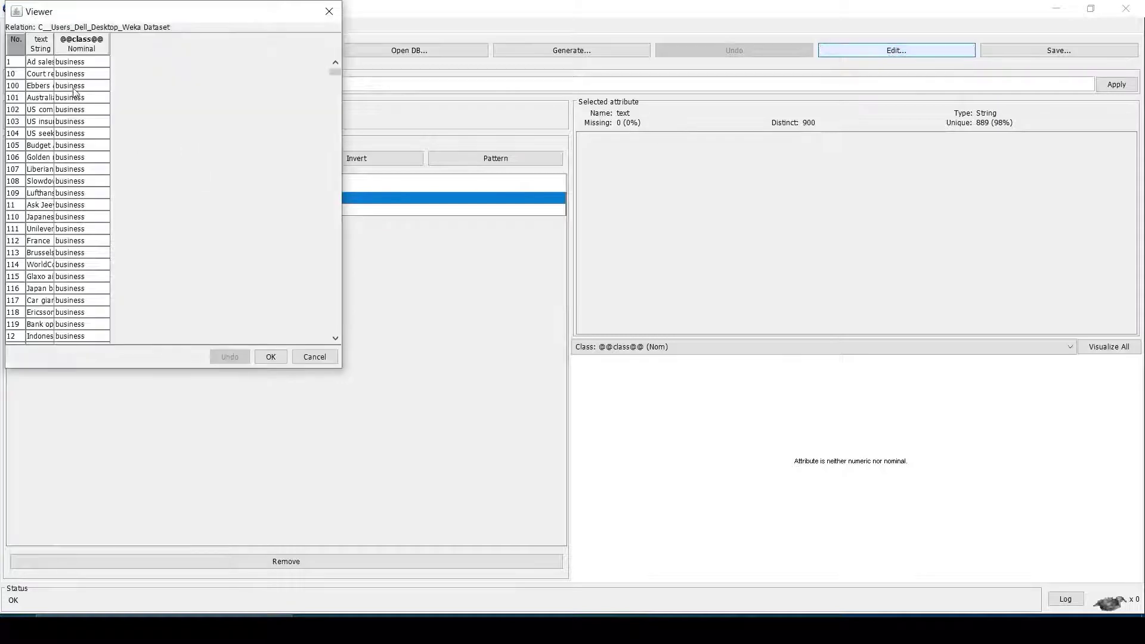
left_click_drag(53, 44, 120, 50)
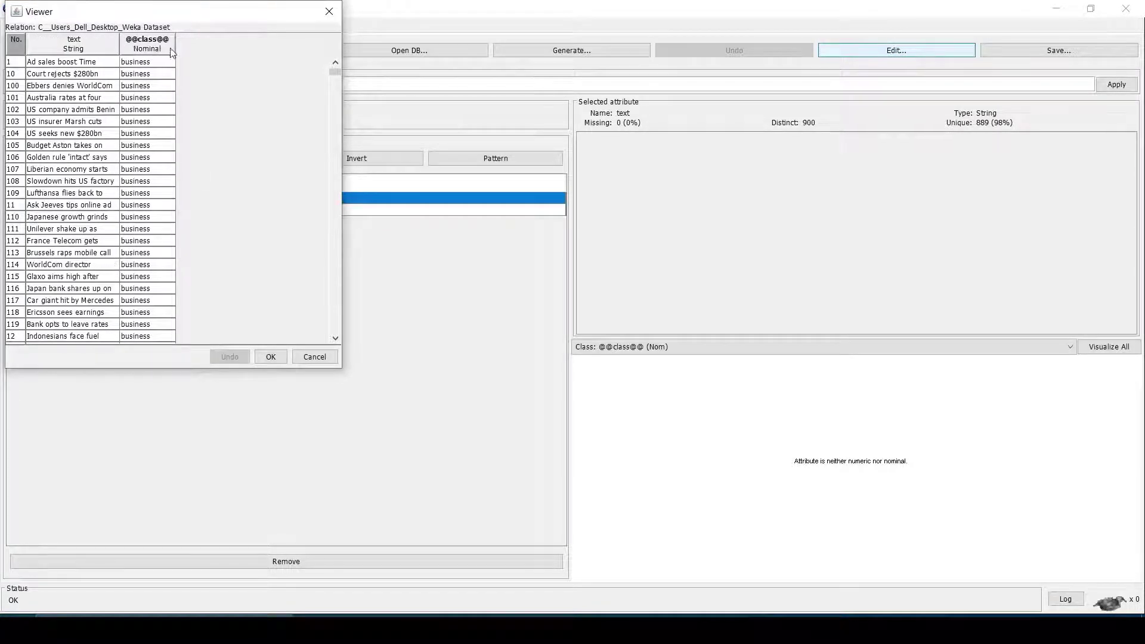
left_click(152, 62)
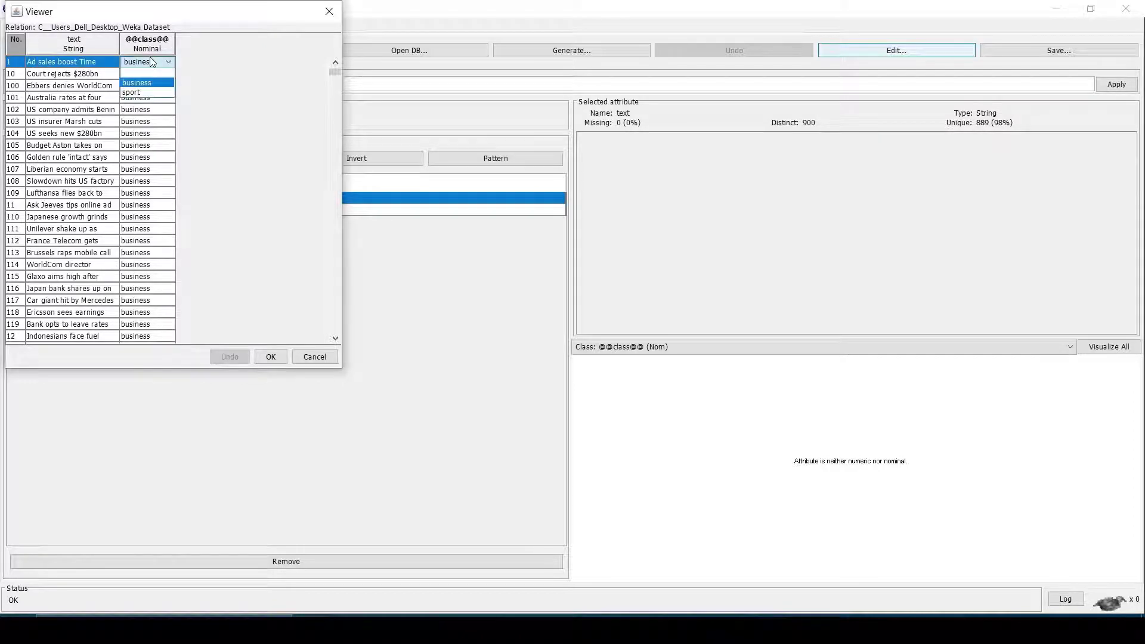
left_click(203, 70)
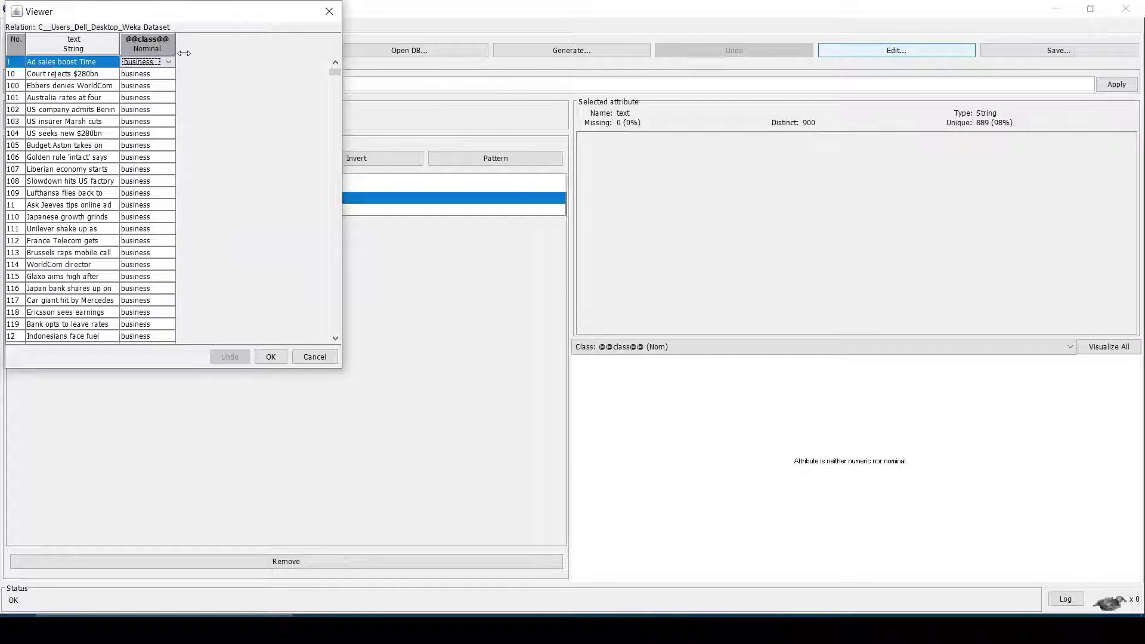
left_click_drag(182, 53, 245, 54)
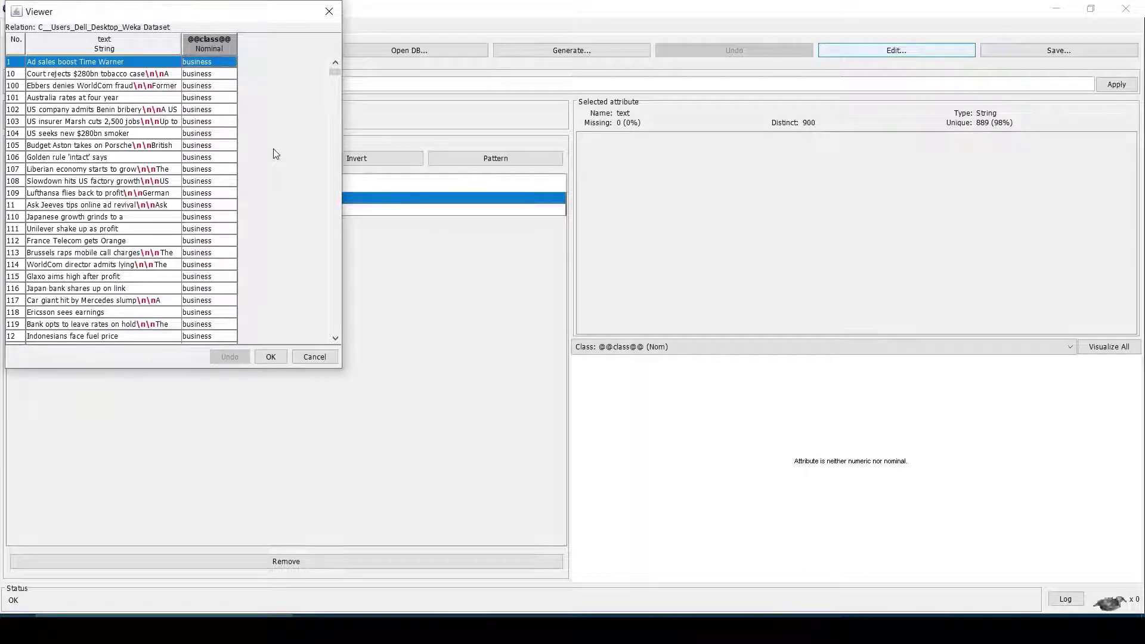
left_click(284, 357)
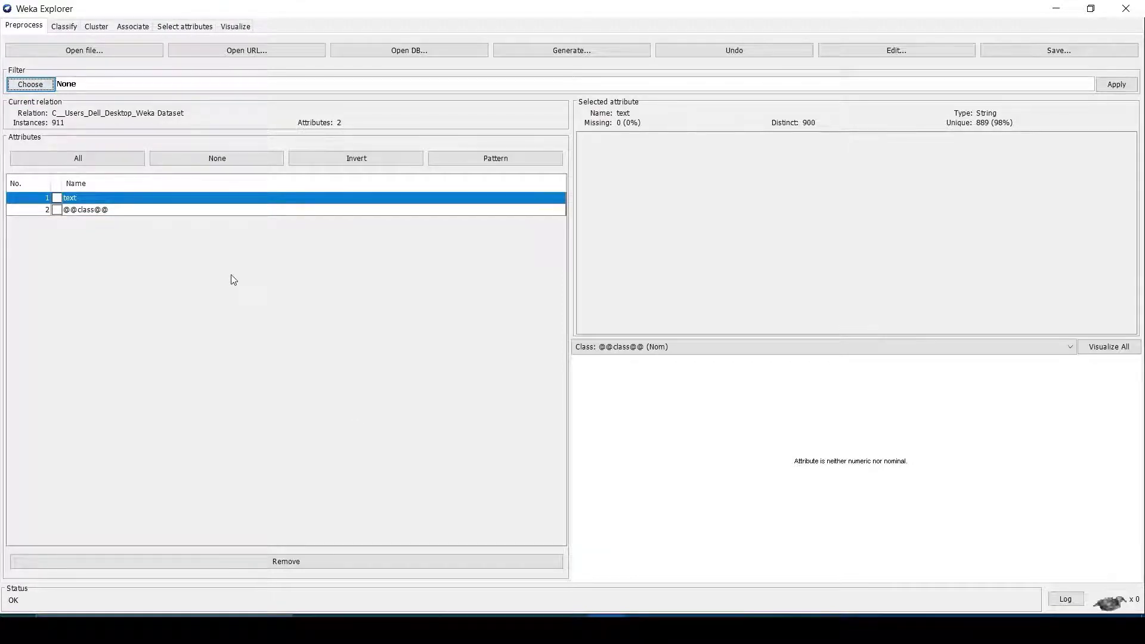
Step: Choose the unsupervised attribute filter StringToWordVector for the loaded dataset
left_click(30, 84)
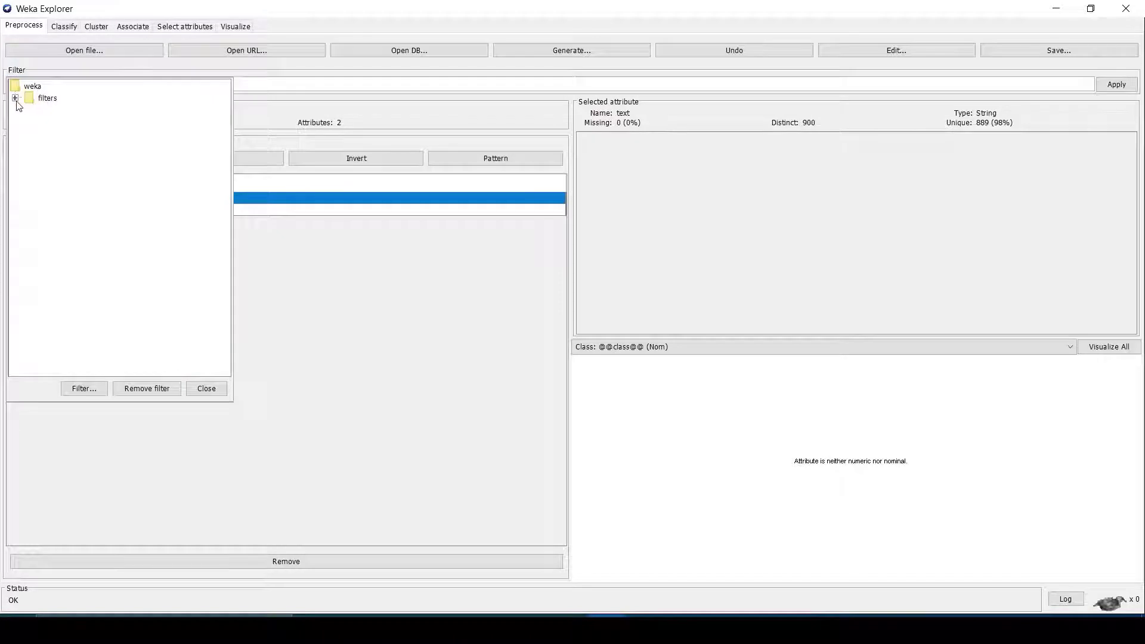
left_click(15, 98)
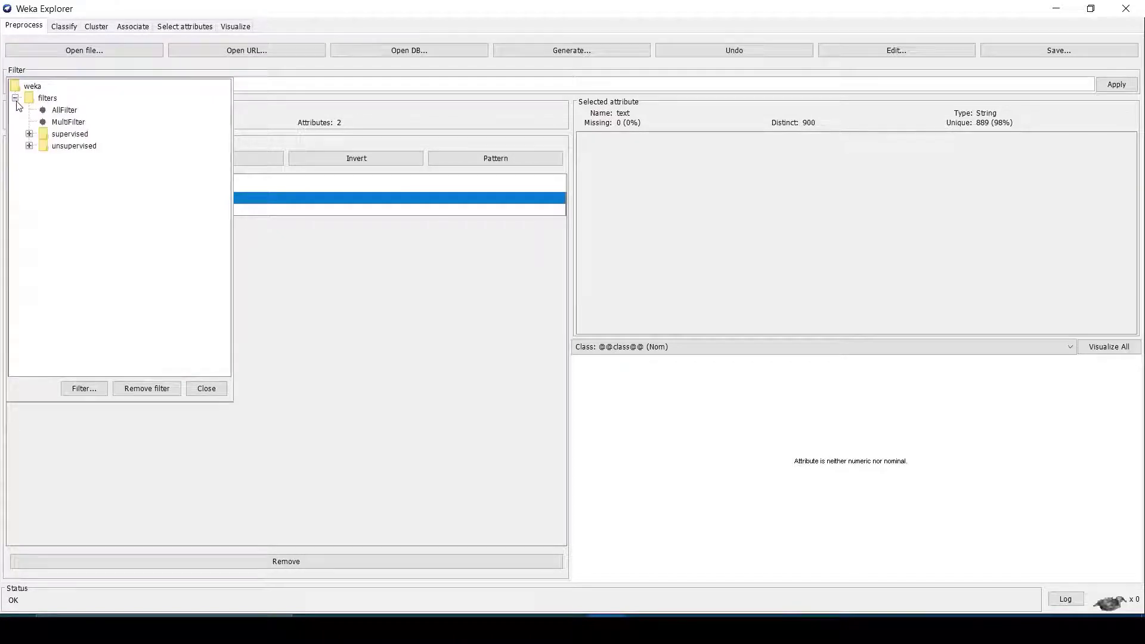
left_click(29, 145)
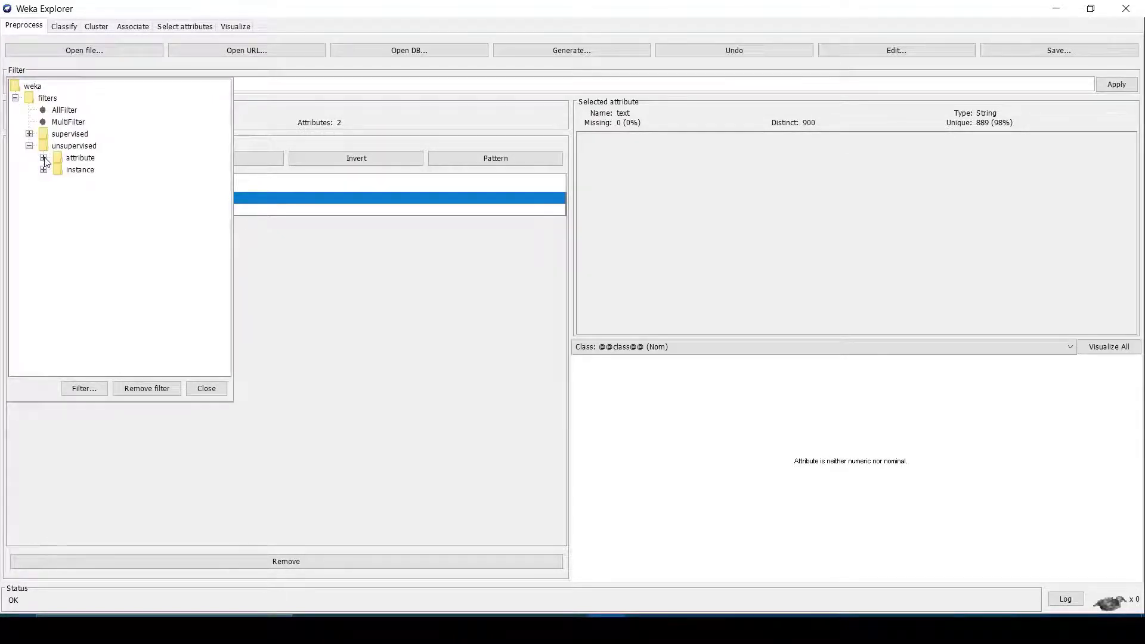
left_click(43, 158)
left_click_drag(223, 174, 232, 335)
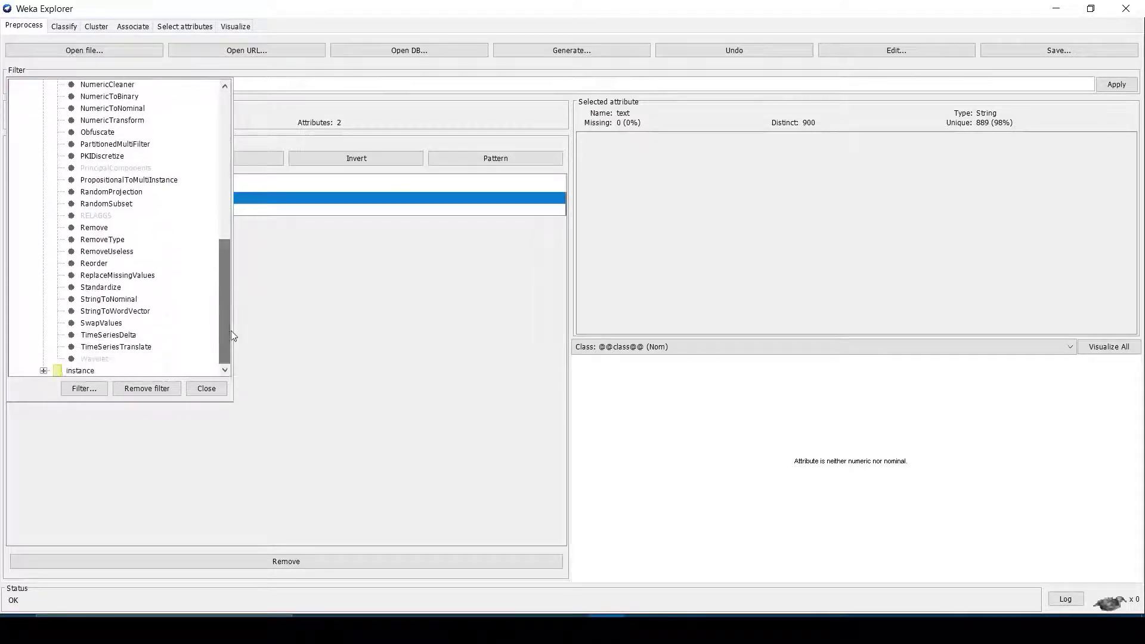
left_click(133, 310)
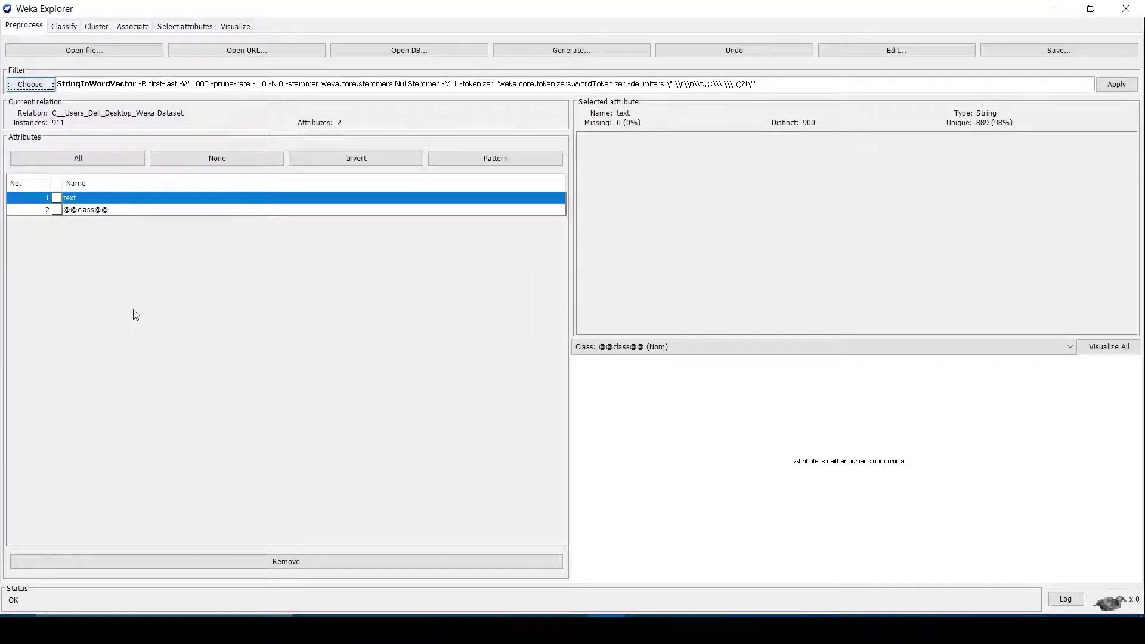
Step: Open the StringToWordVector settings in a widened editor and examine the available choices for IDFTransform, TFTransform and lowerCaseTokens
left_click(236, 88)
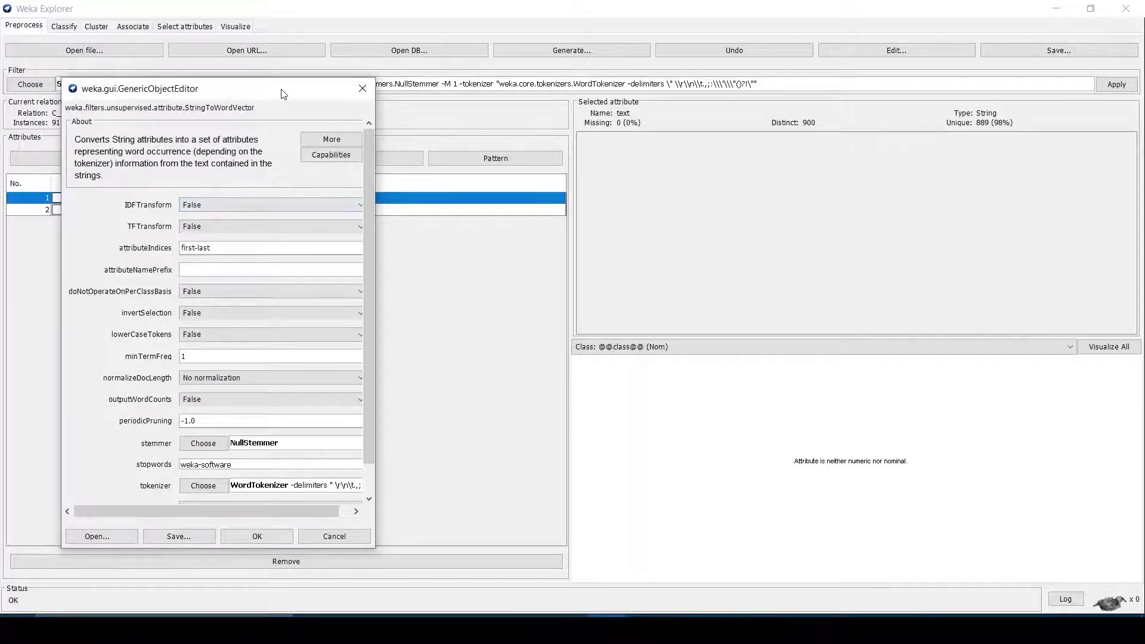
left_click_drag(377, 220, 538, 222)
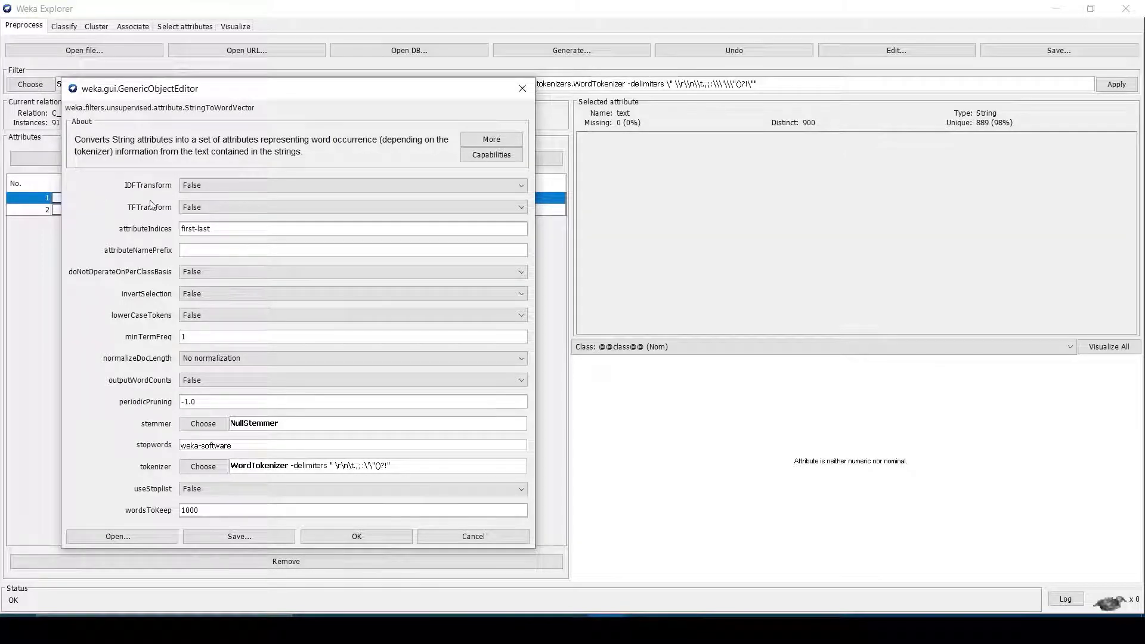
left_click(206, 186)
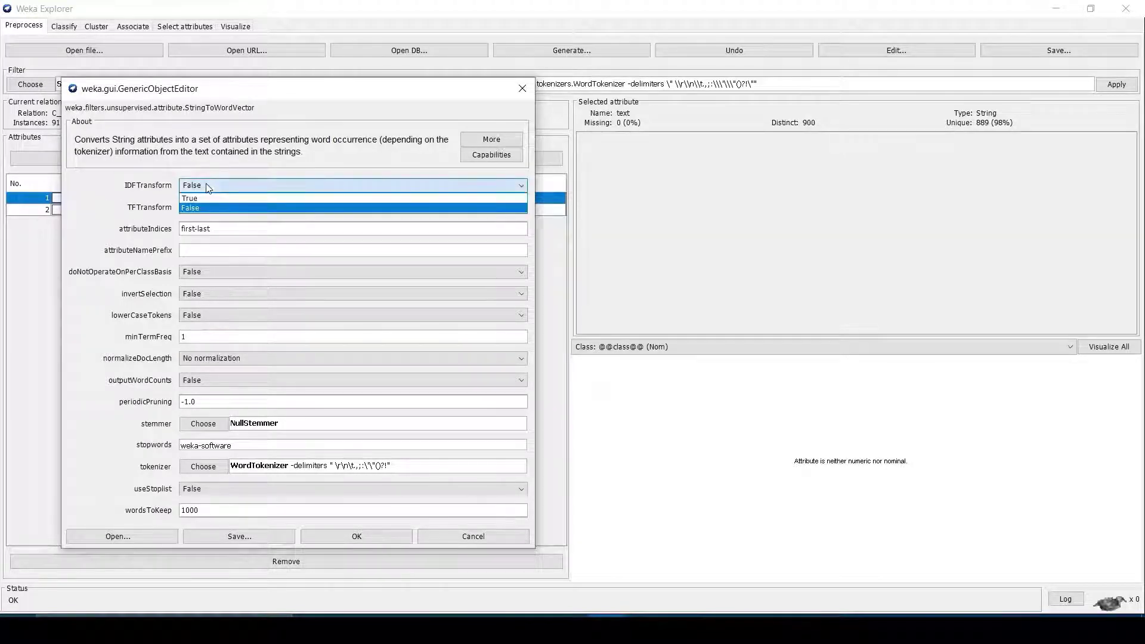
left_click(207, 187)
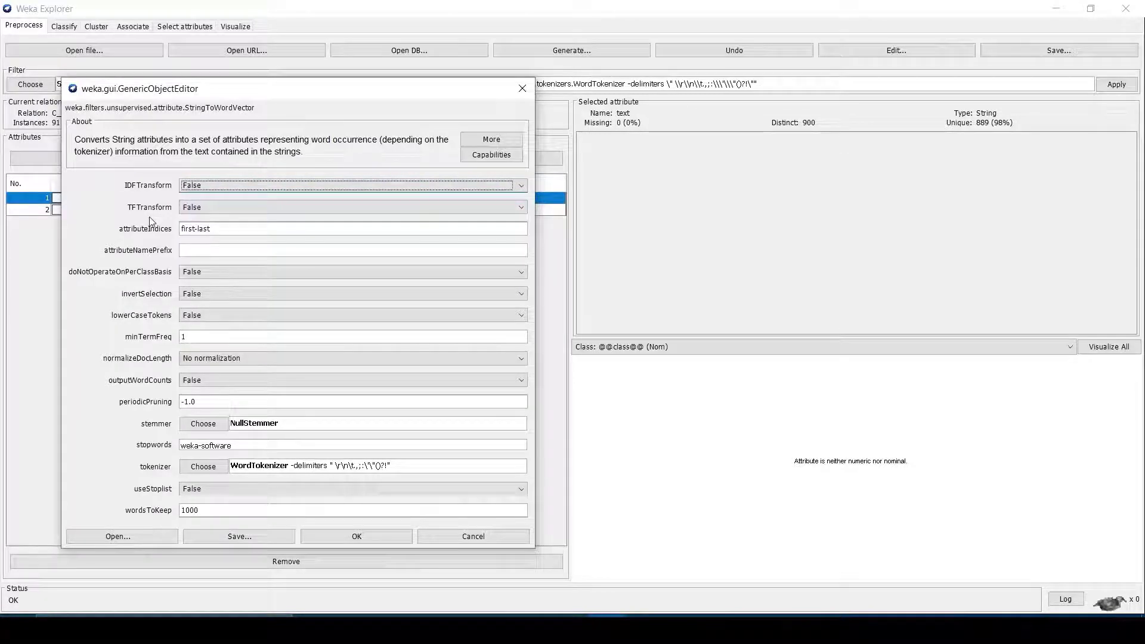
left_click(186, 211)
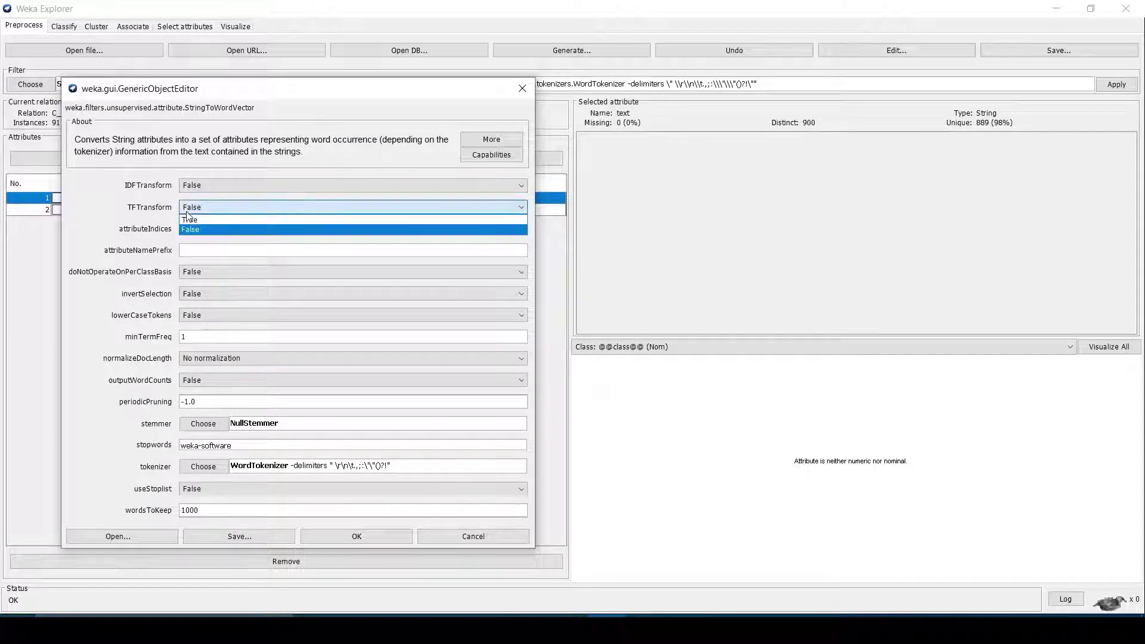
left_click(186, 211)
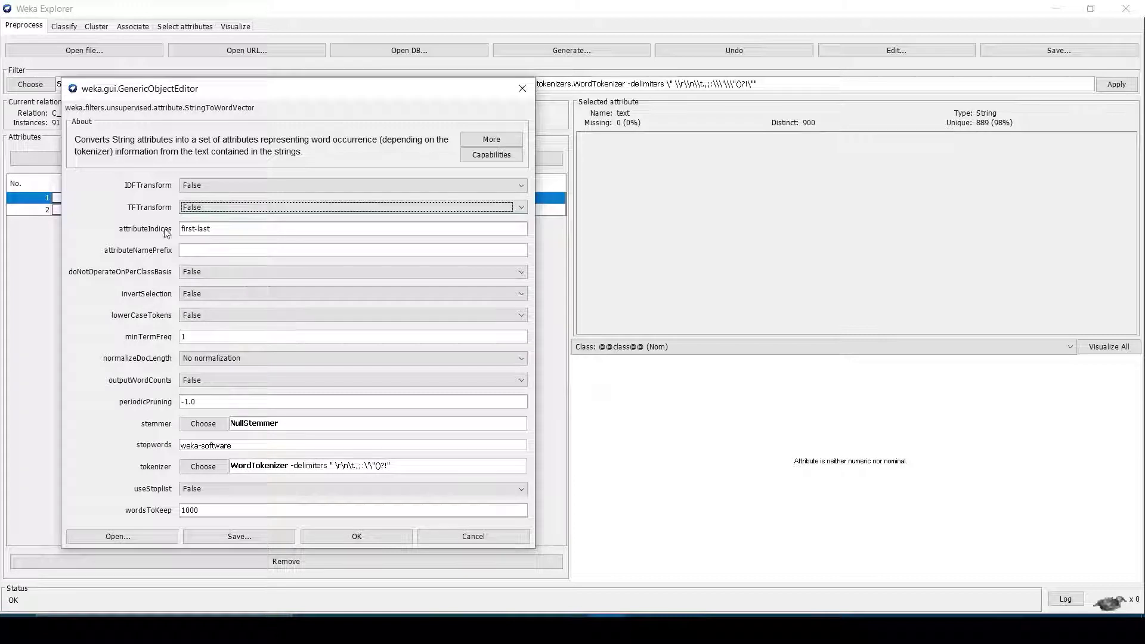
left_click(197, 318)
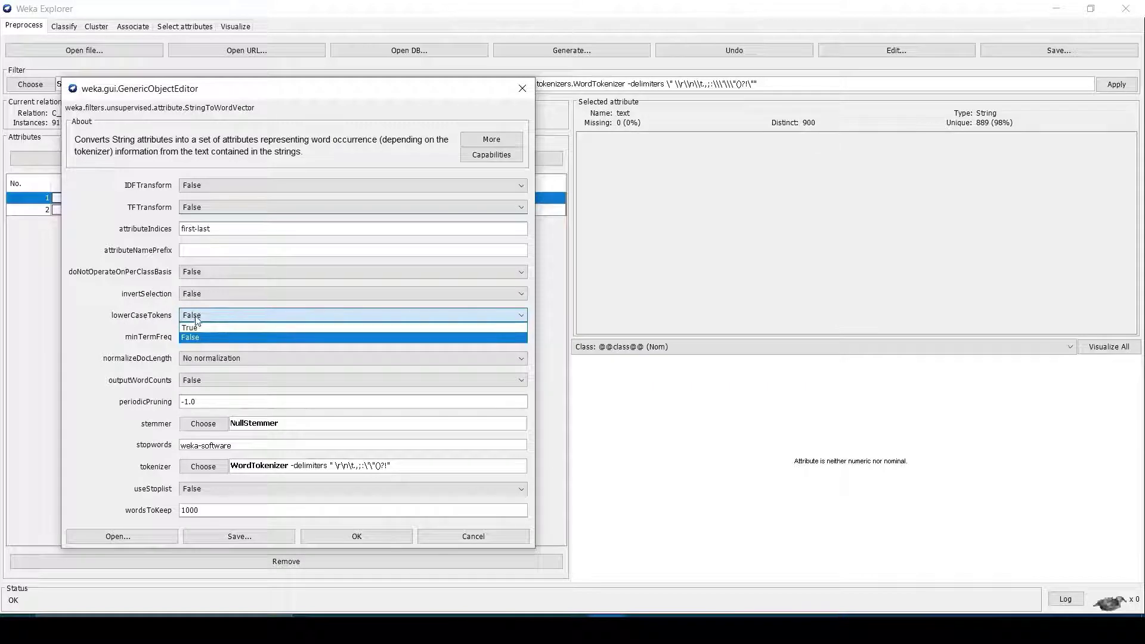
left_click(198, 318)
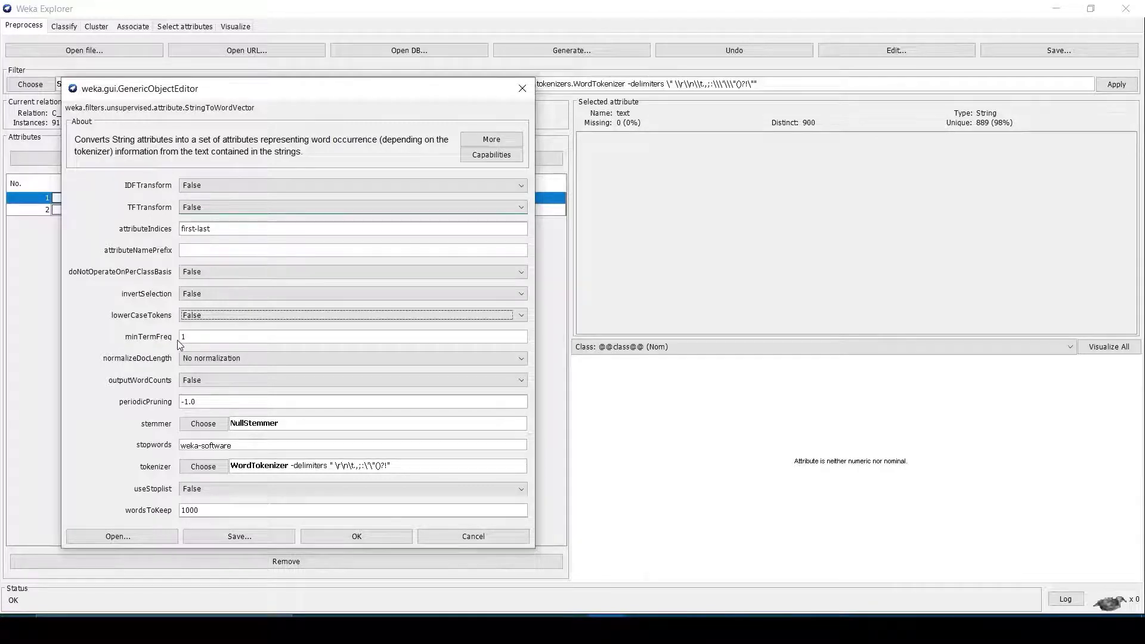
Step: Set minTermFreq to 5 and keep normalizeDocLength at No normalization
left_click(208, 341)
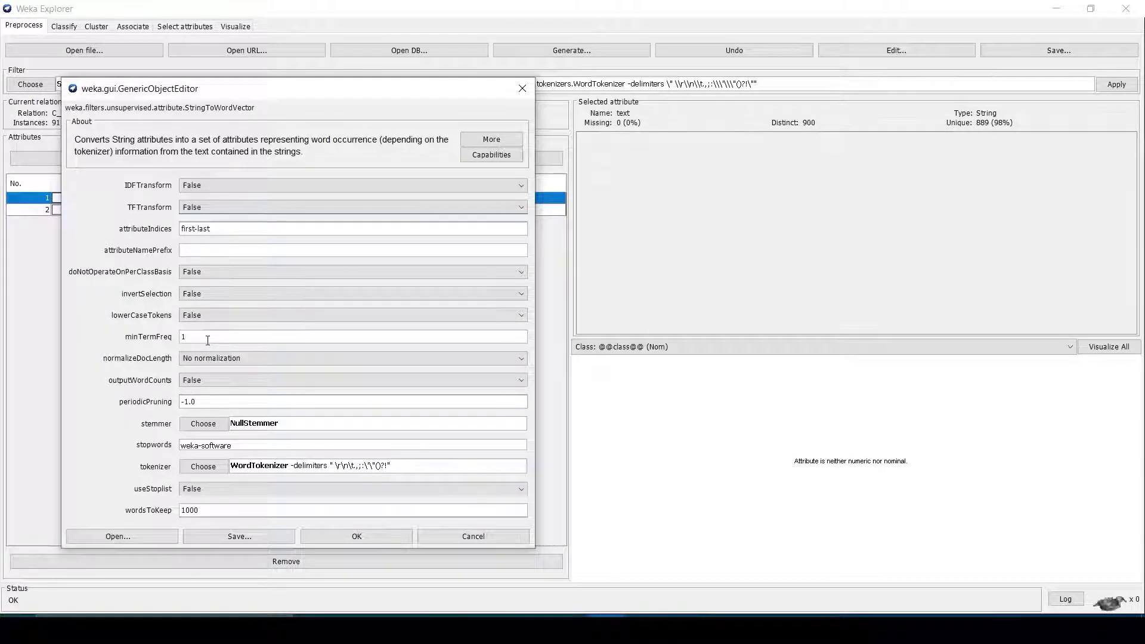
key("BackSpace")
type("5")
left_click(194, 357)
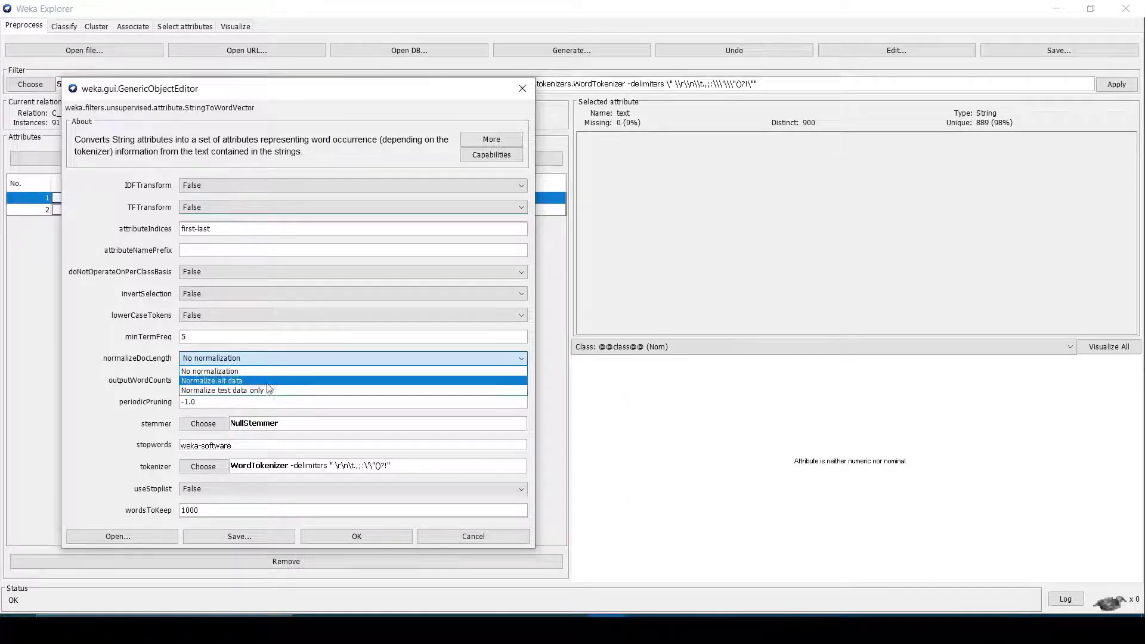
left_click(251, 371)
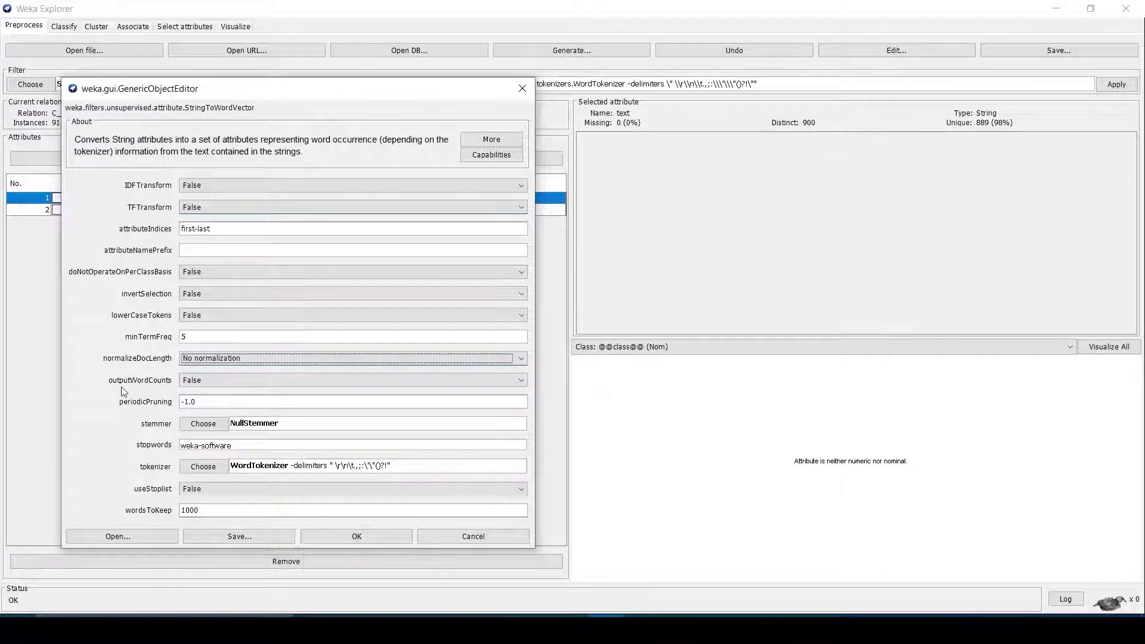
Step: Set outputWordCounts to True and choose SnowballStemmer as the filter's stemmer
left_click(218, 381)
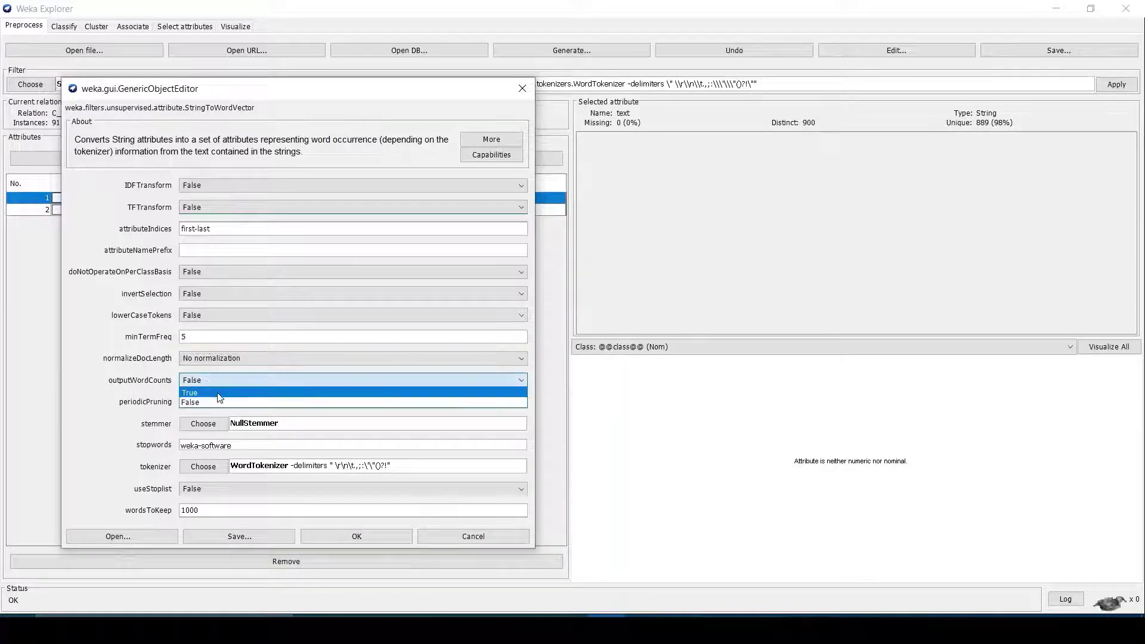
left_click(219, 395)
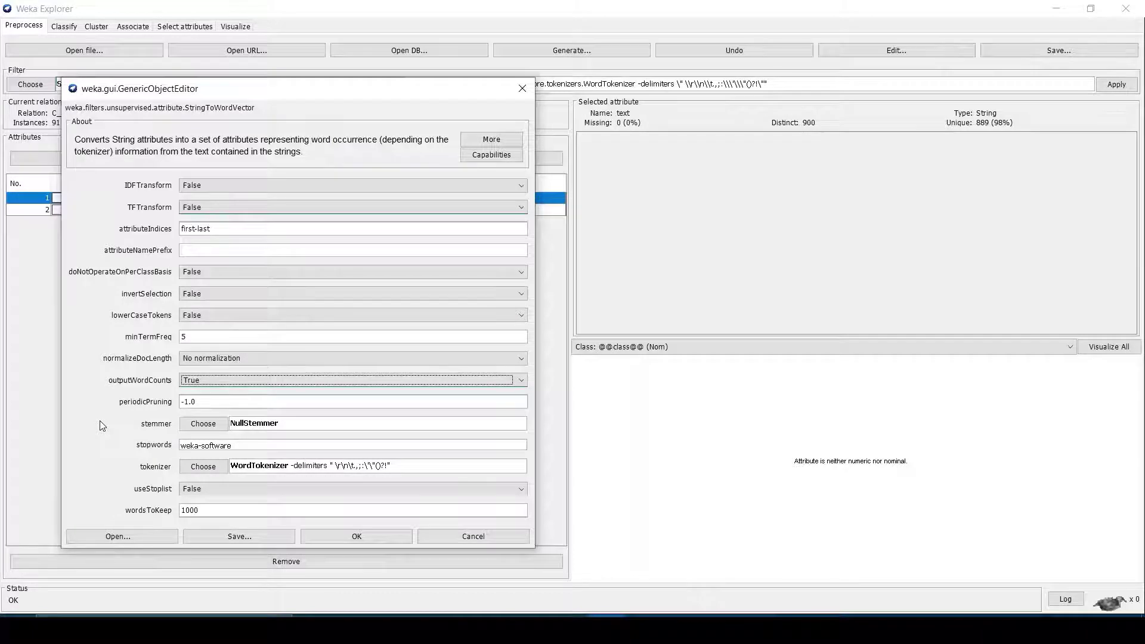
left_click(196, 385)
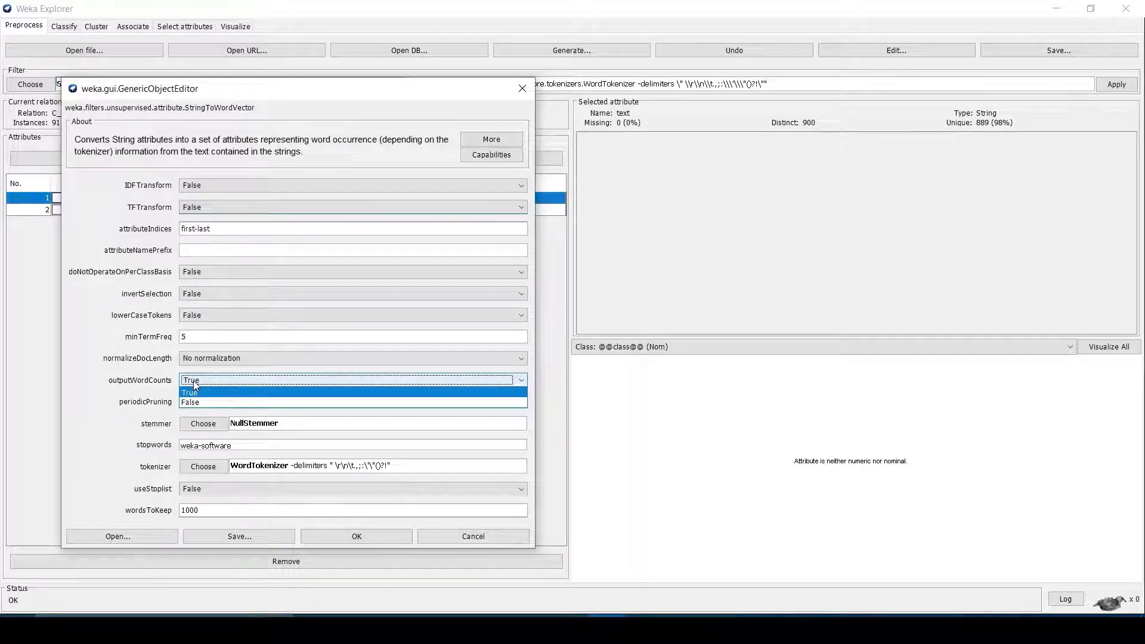
left_click(194, 393)
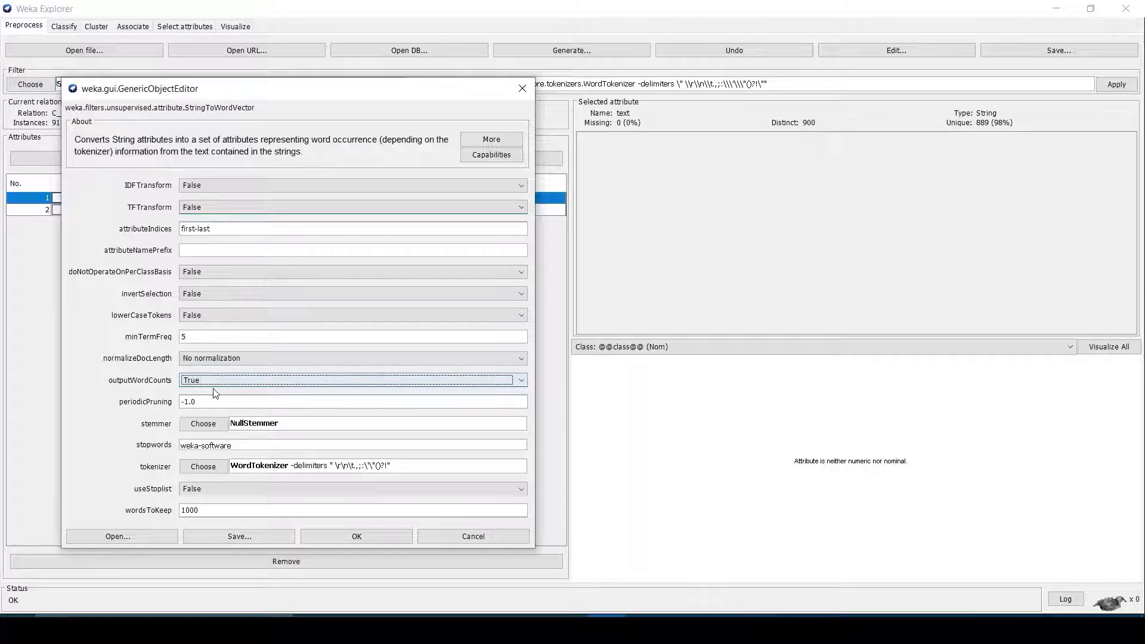
left_click(209, 425)
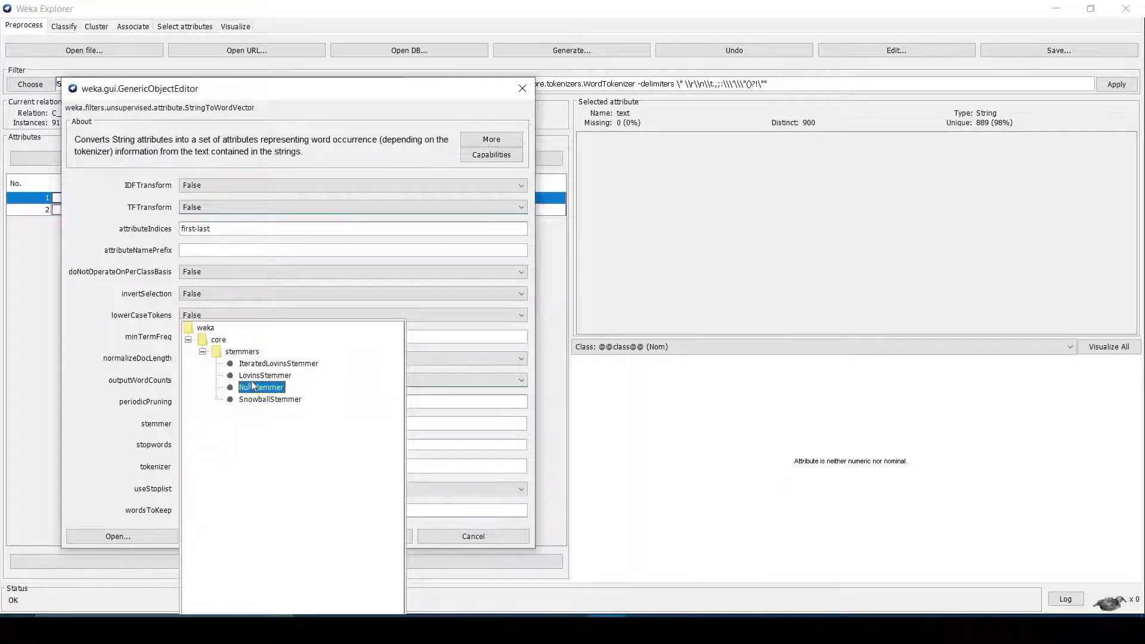
left_click(253, 400)
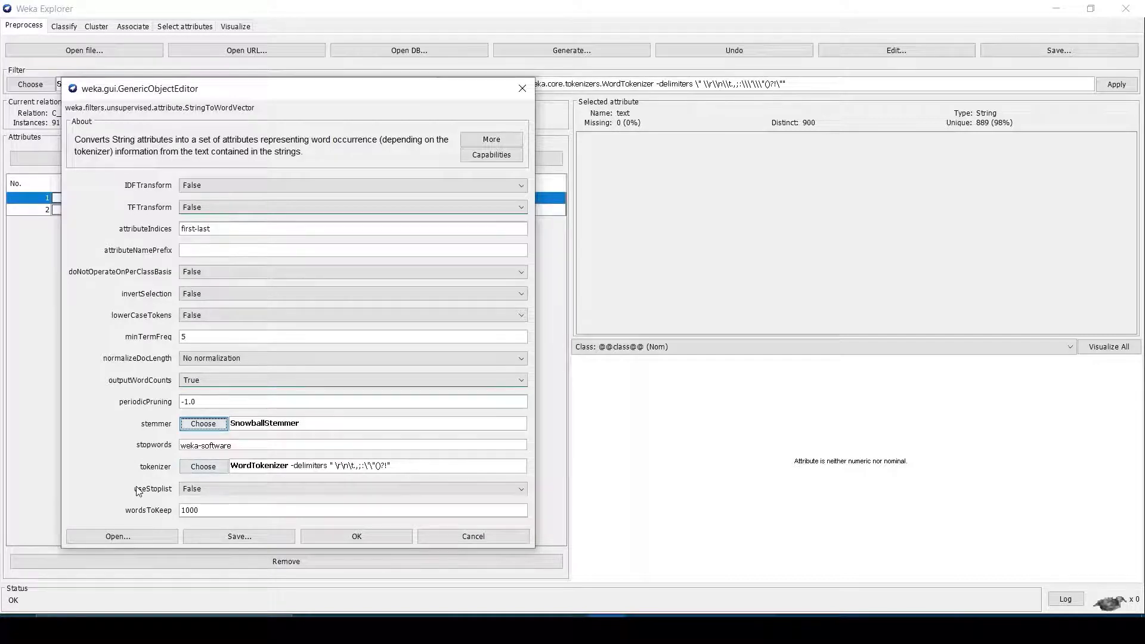
Step: Try NGramTokenizer as the filter's tokenizer and return to WordTokenizer
left_click(195, 472)
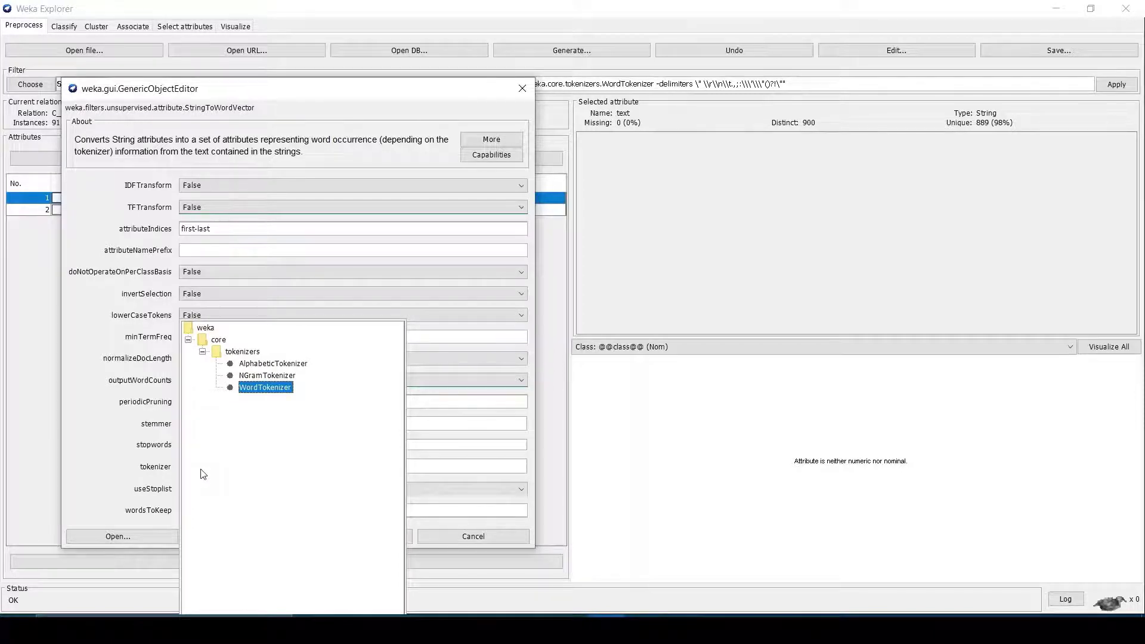
left_click(291, 377)
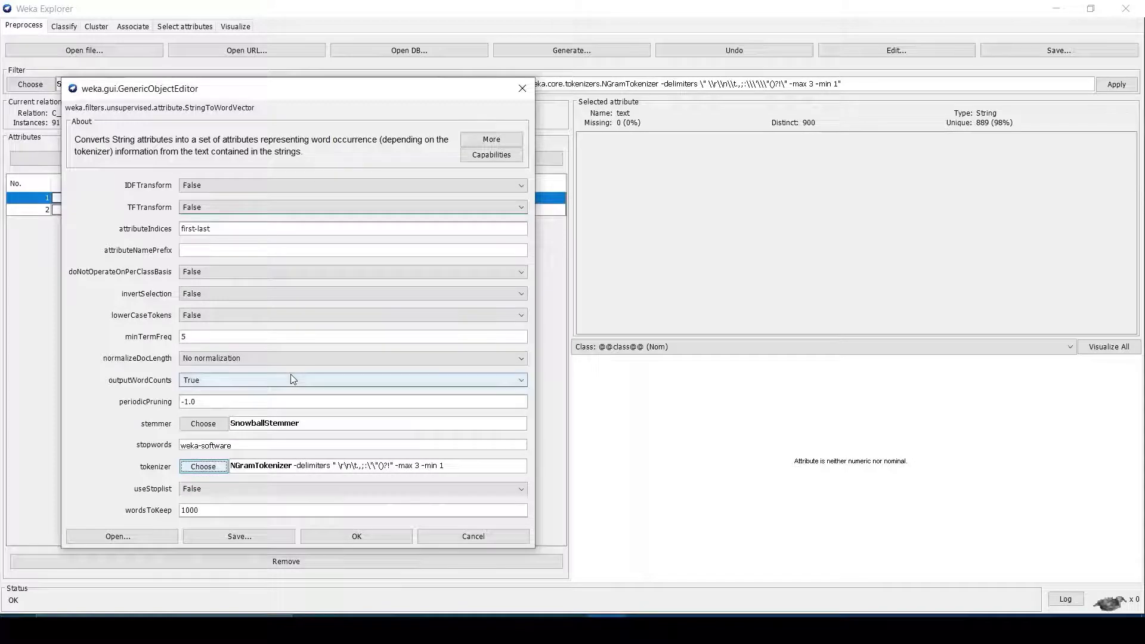
left_click(212, 474)
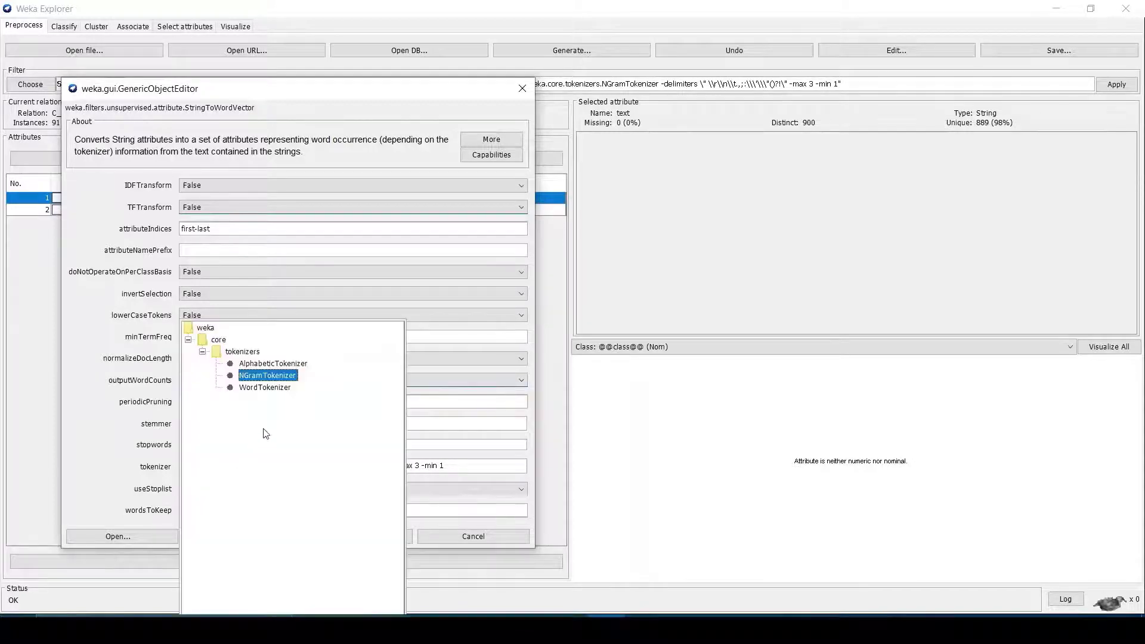
left_click(262, 389)
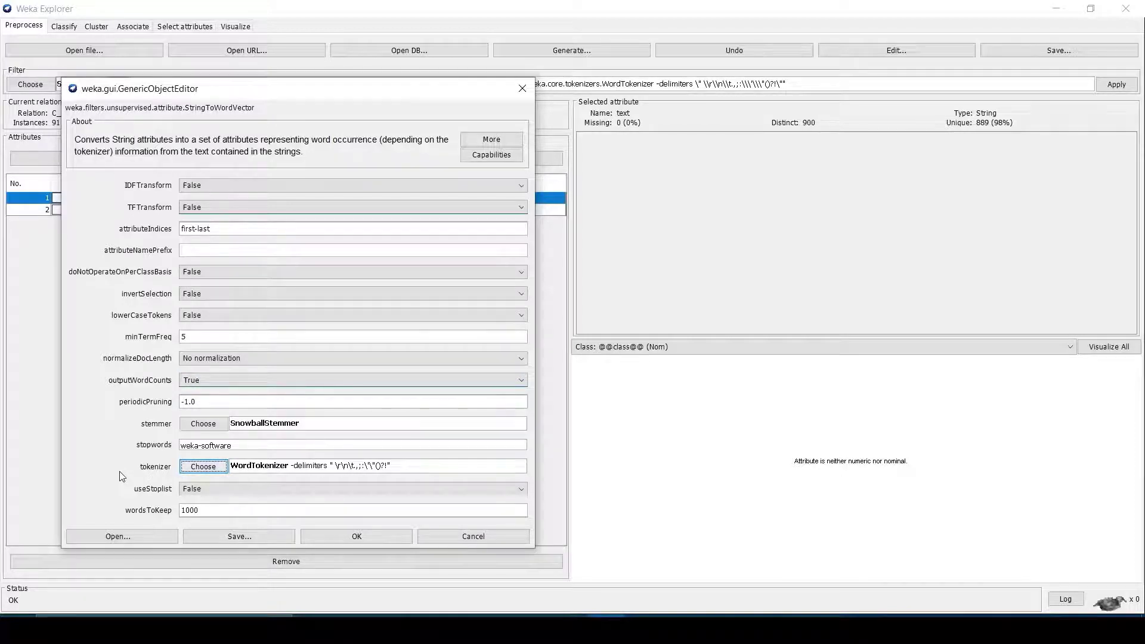
Step: Try useStoplist with the value True and return it to False
left_click(202, 494)
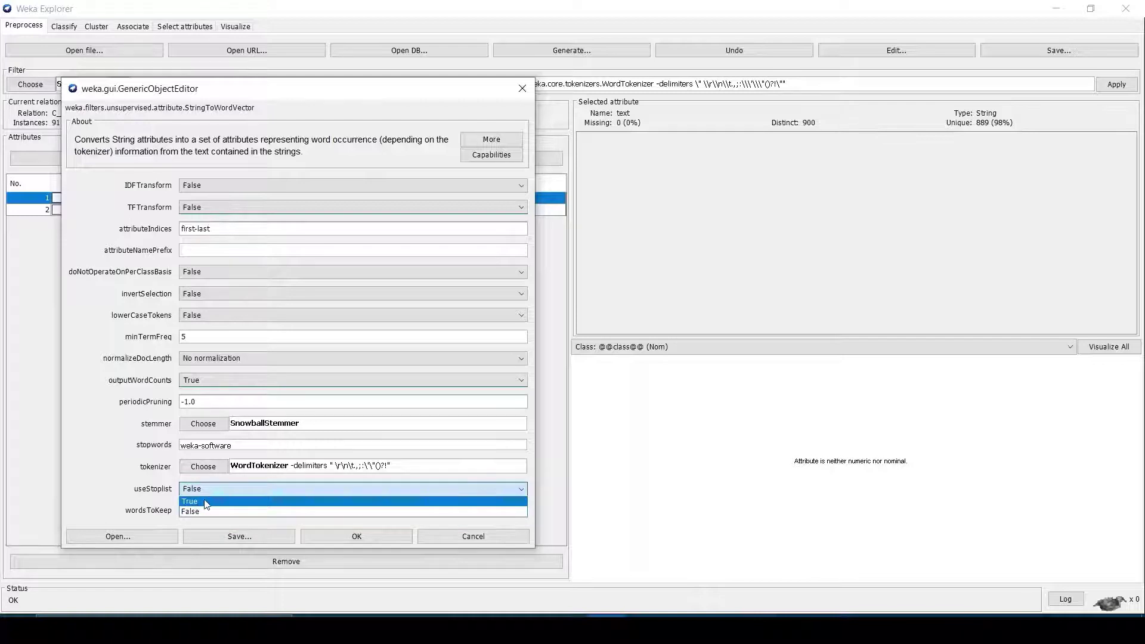
left_click(207, 502)
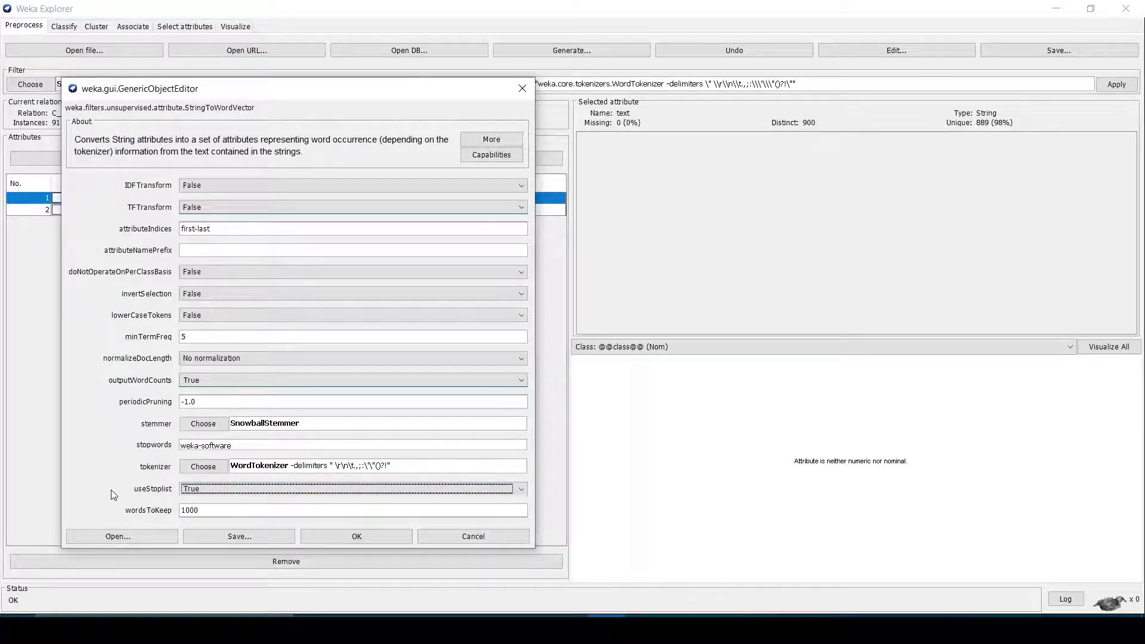
left_click(206, 488)
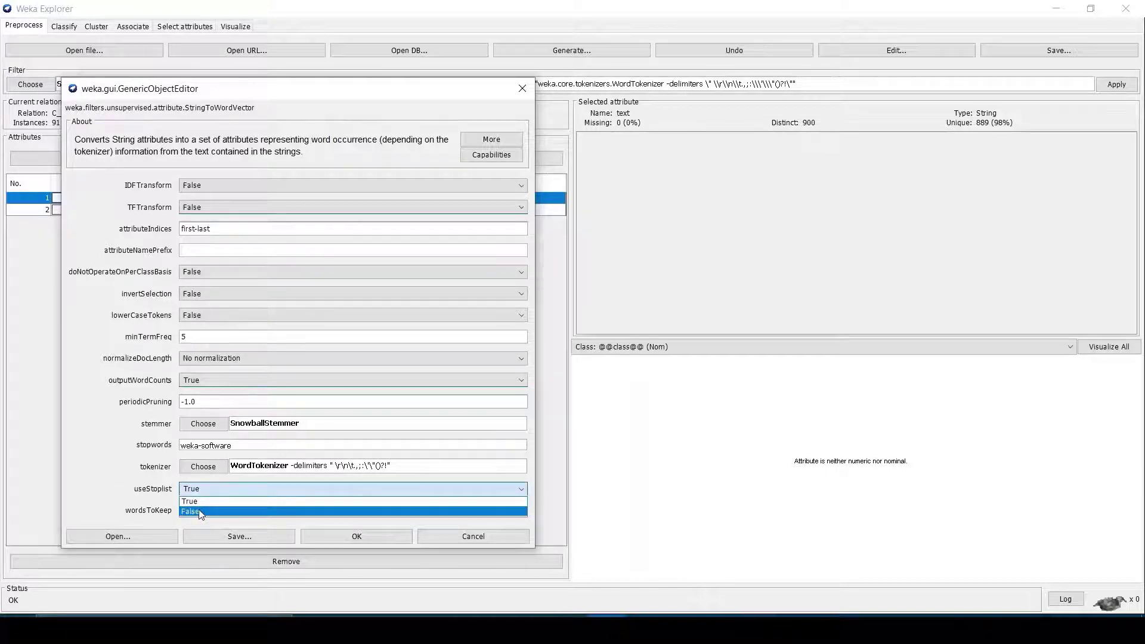
left_click(200, 512)
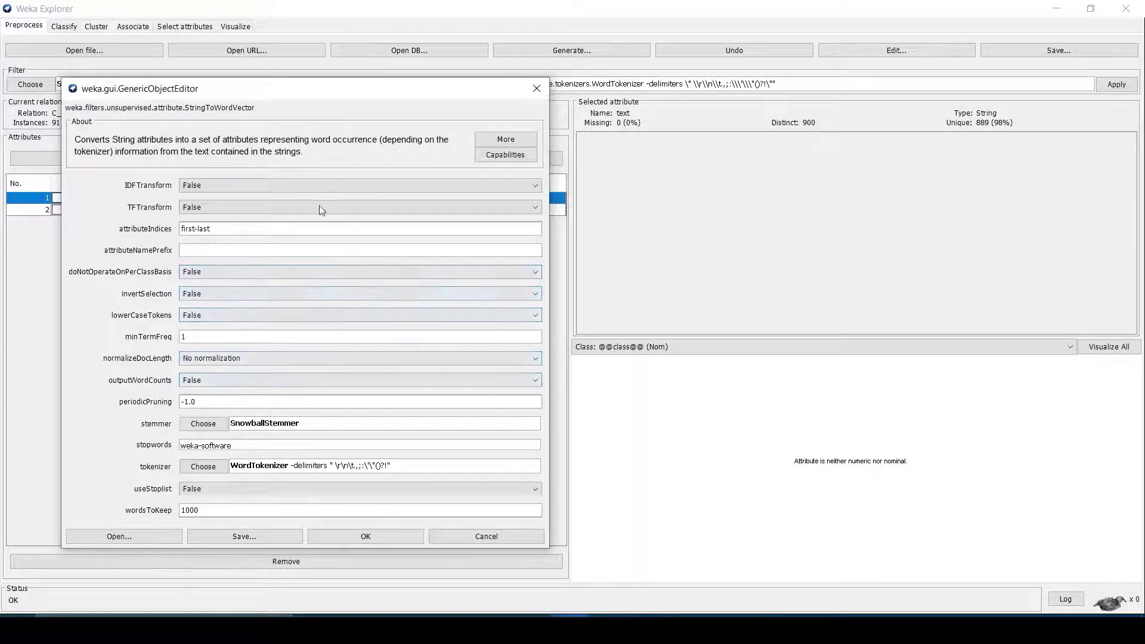
Step: Set both IDFTransform and TFTransform to True for the StringToWordVector filter
left_click(288, 180)
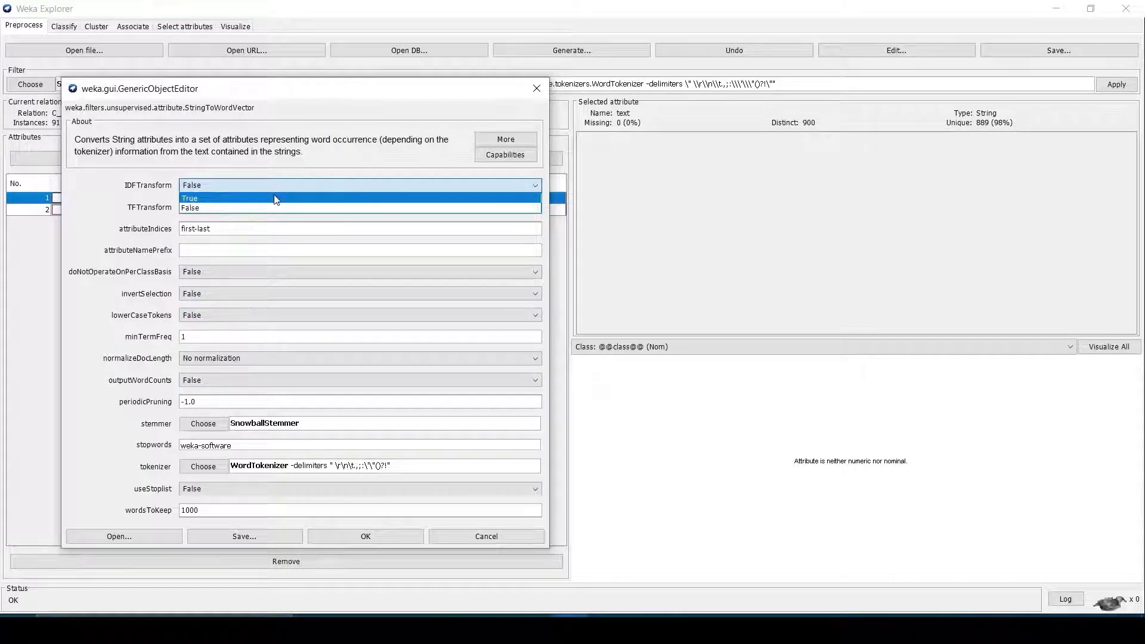
left_click(274, 196)
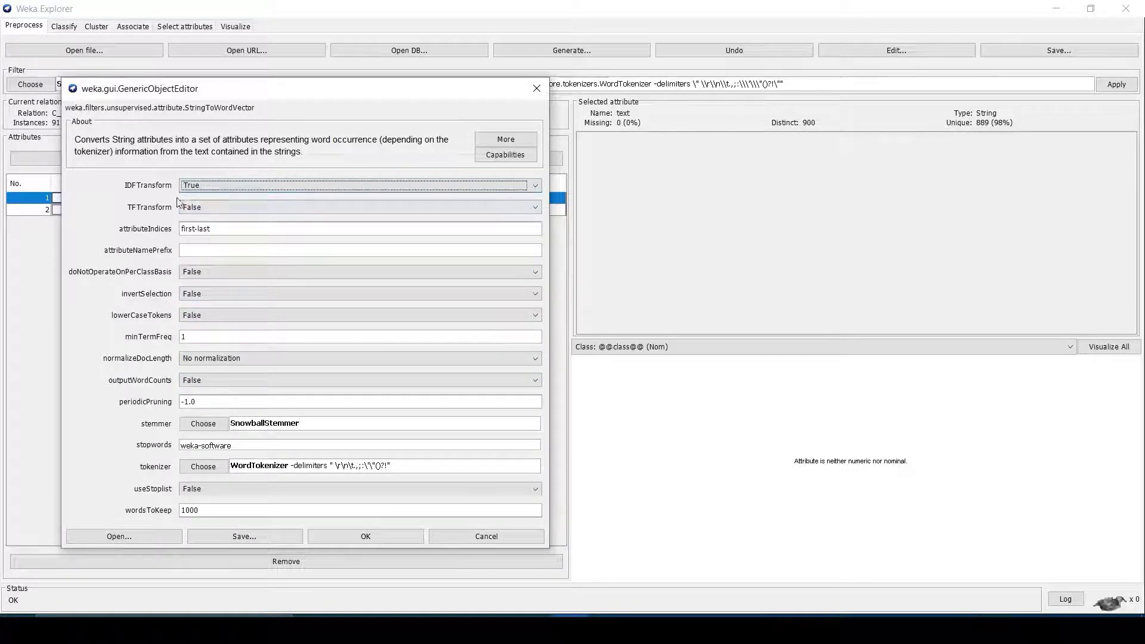
left_click(201, 207)
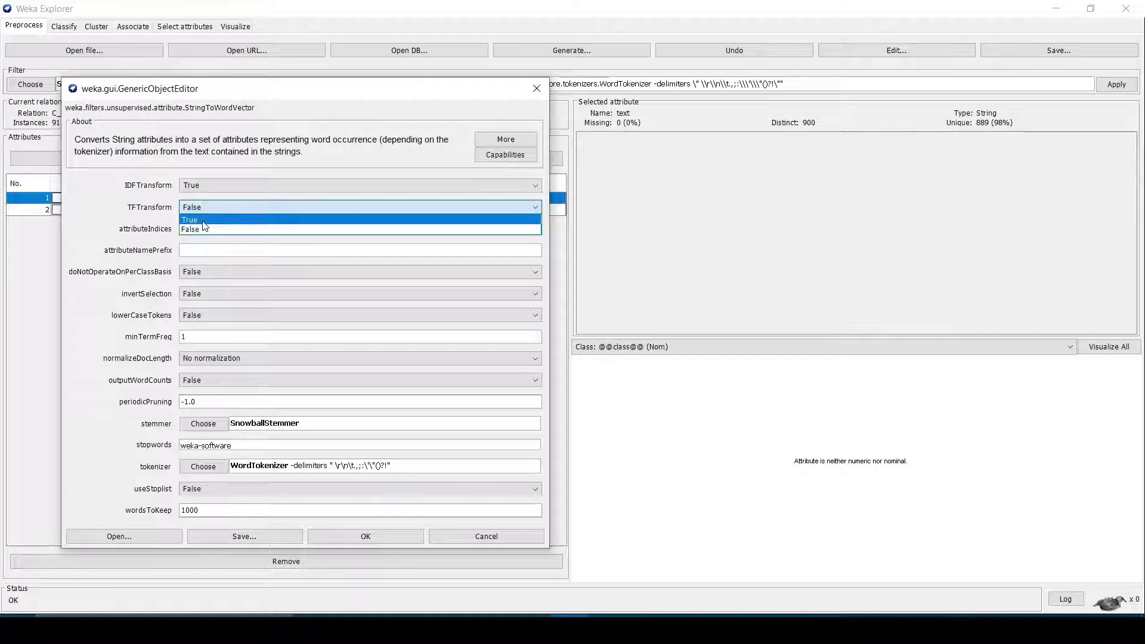
left_click(203, 221)
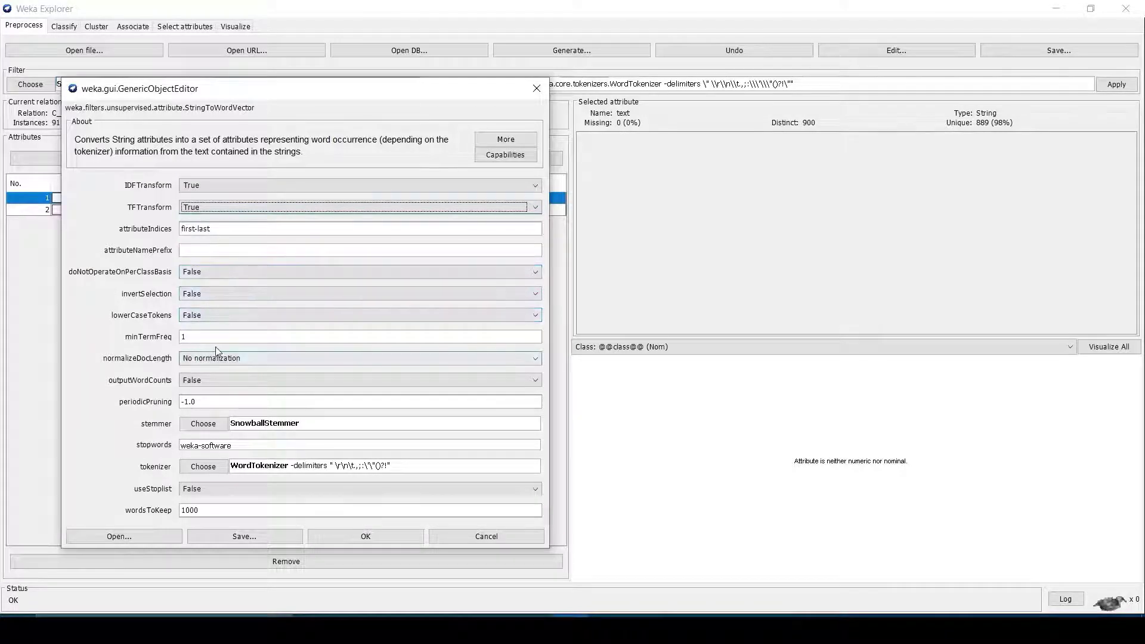
Step: Set lowerCaseTokens and outputWordCounts to True and choose LovinsStemmer as the filter's stemmer
left_click(204, 316)
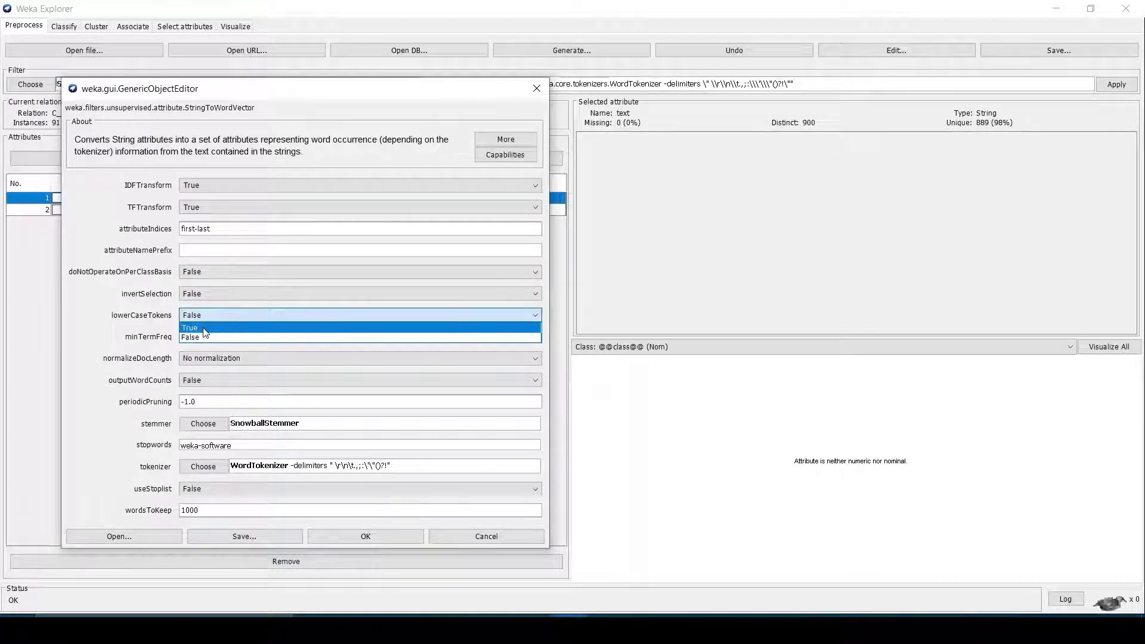
left_click(203, 328)
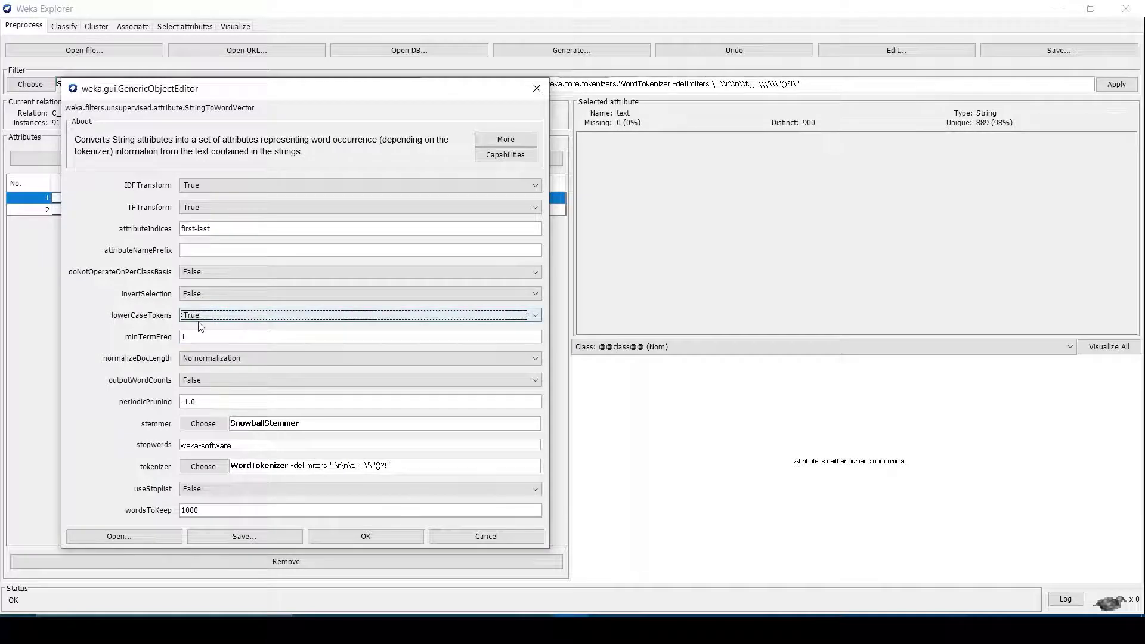
left_click(201, 382)
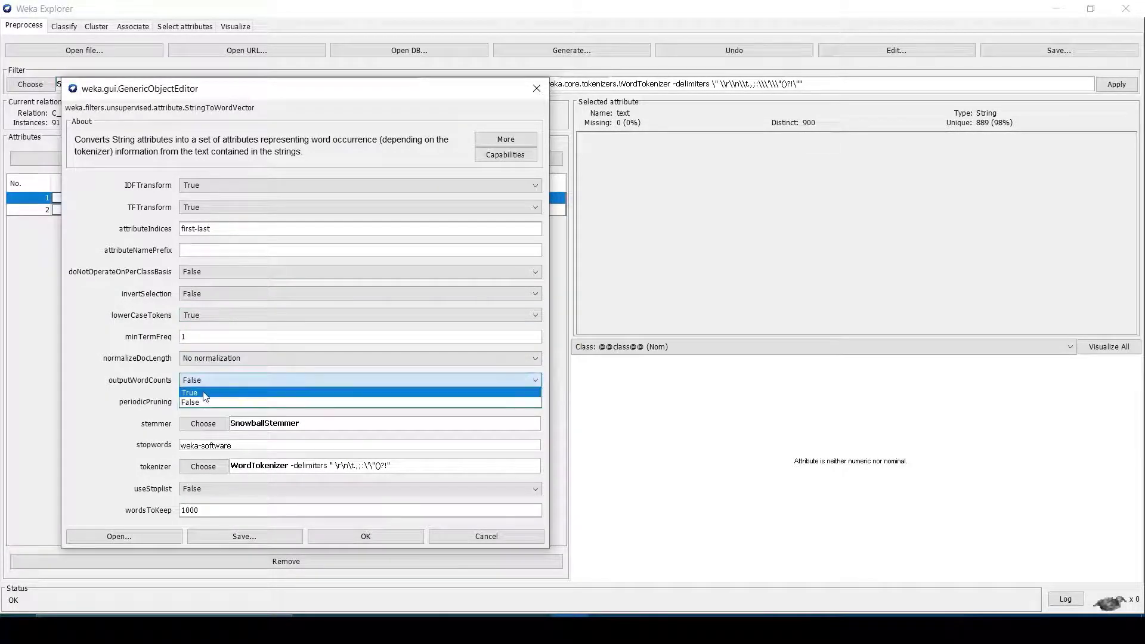
left_click(204, 393)
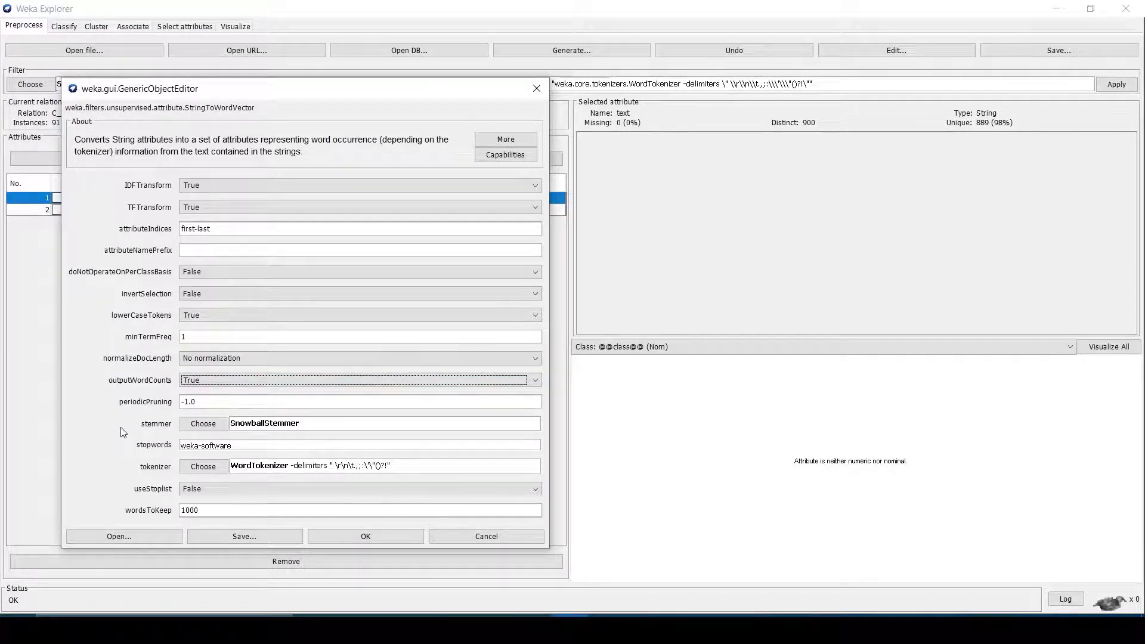
left_click(204, 424)
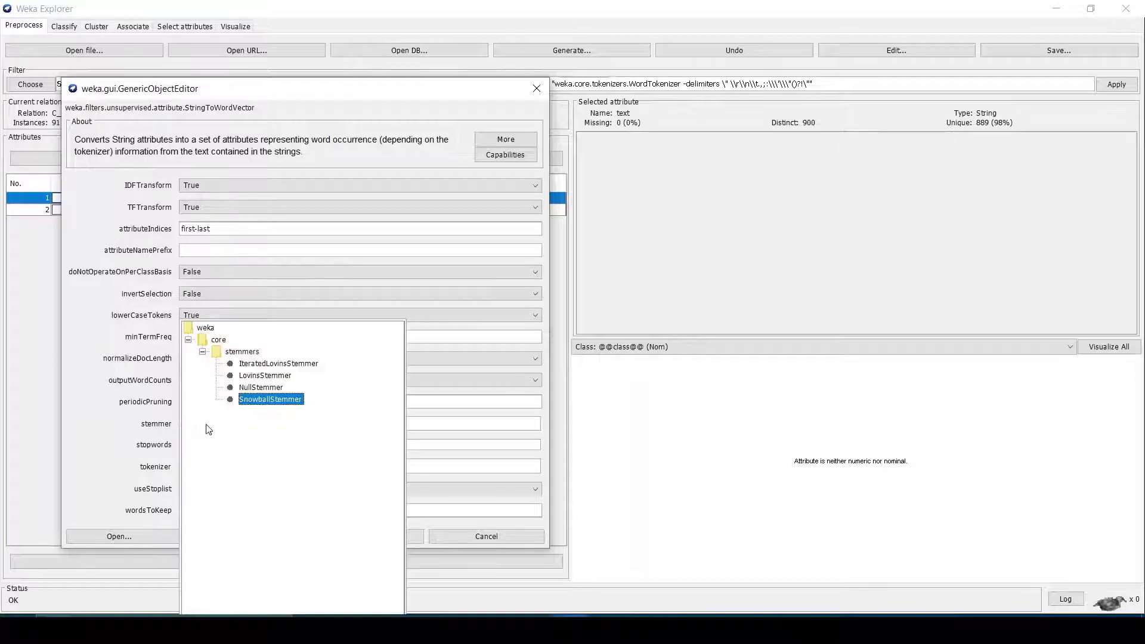
left_click(270, 376)
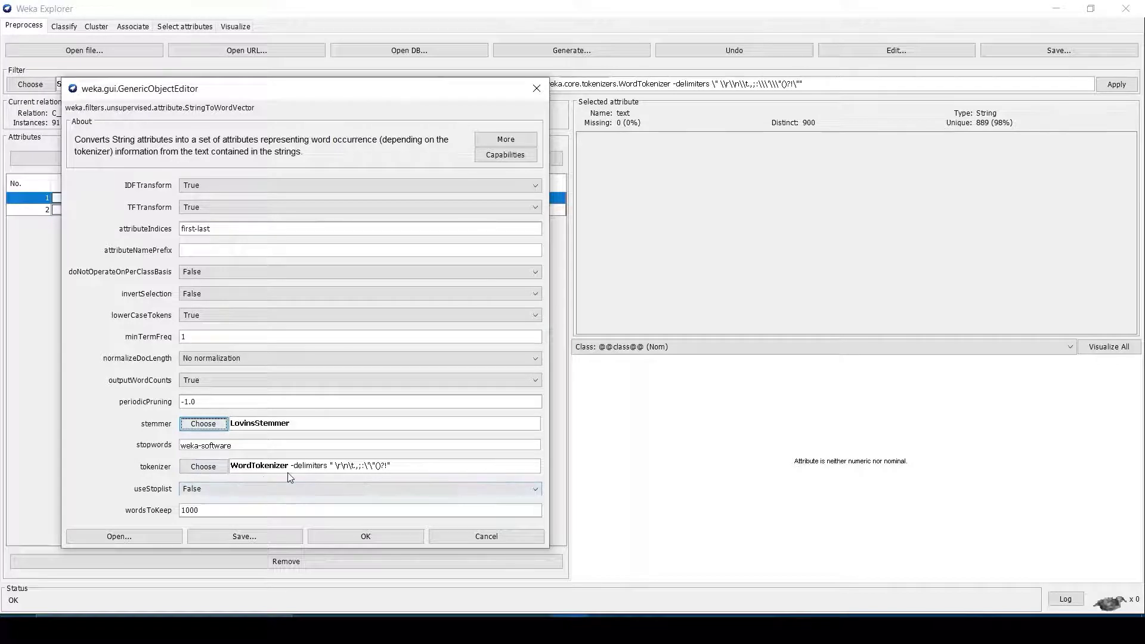
Step: Set useStoplist to True for the StringToWordVector filter and apply the filter to the dataset
left_click(201, 490)
left_click(199, 501)
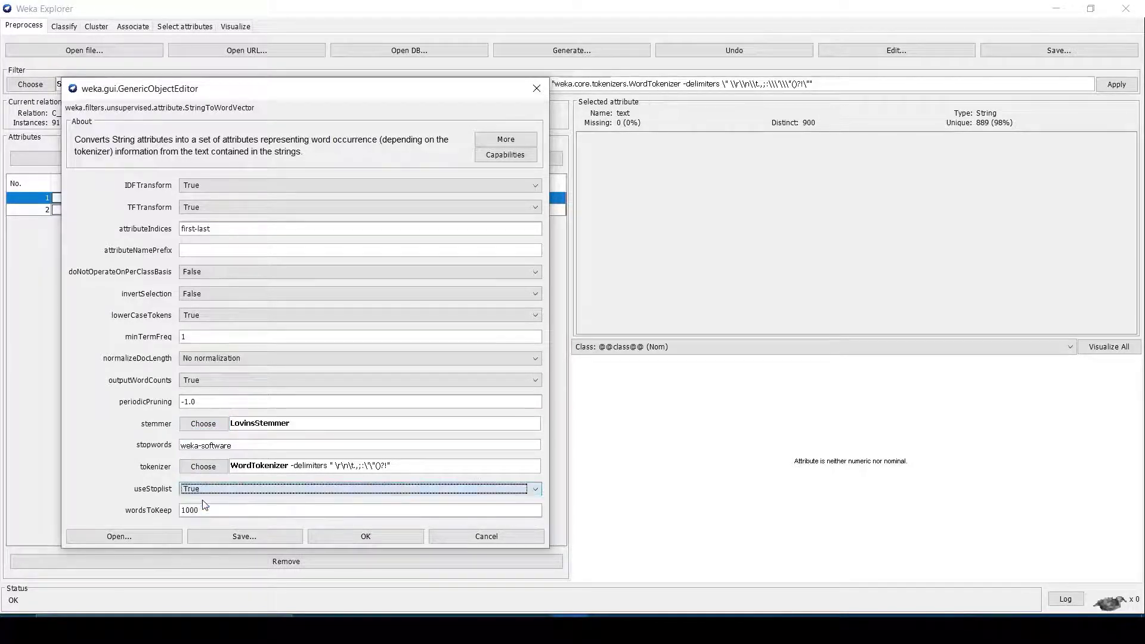
left_click(358, 536)
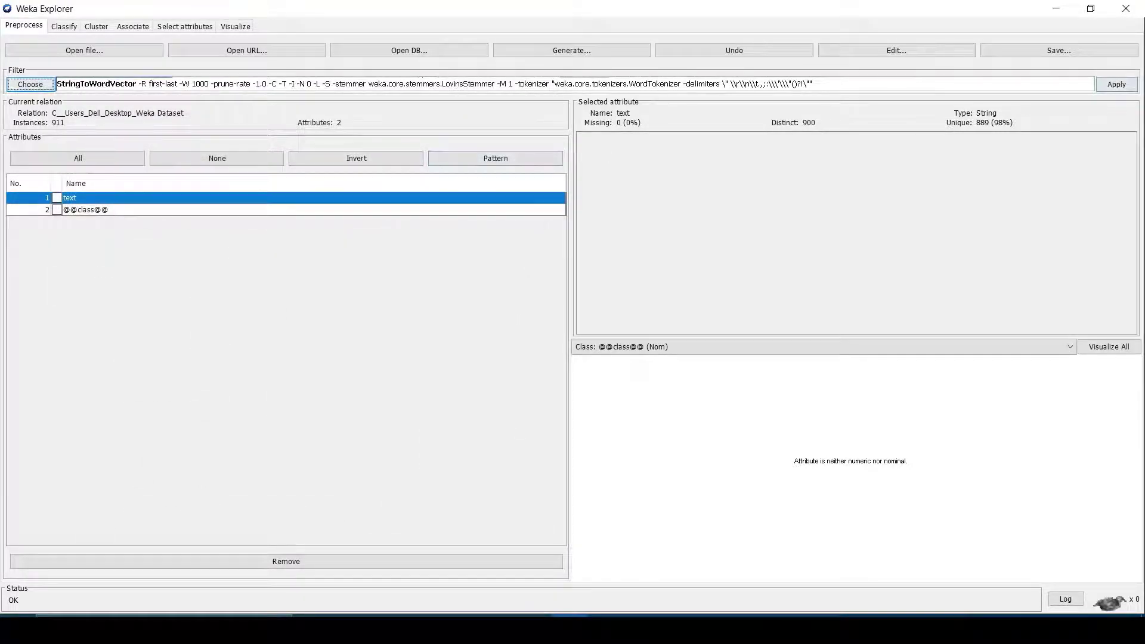
left_click(1127, 84)
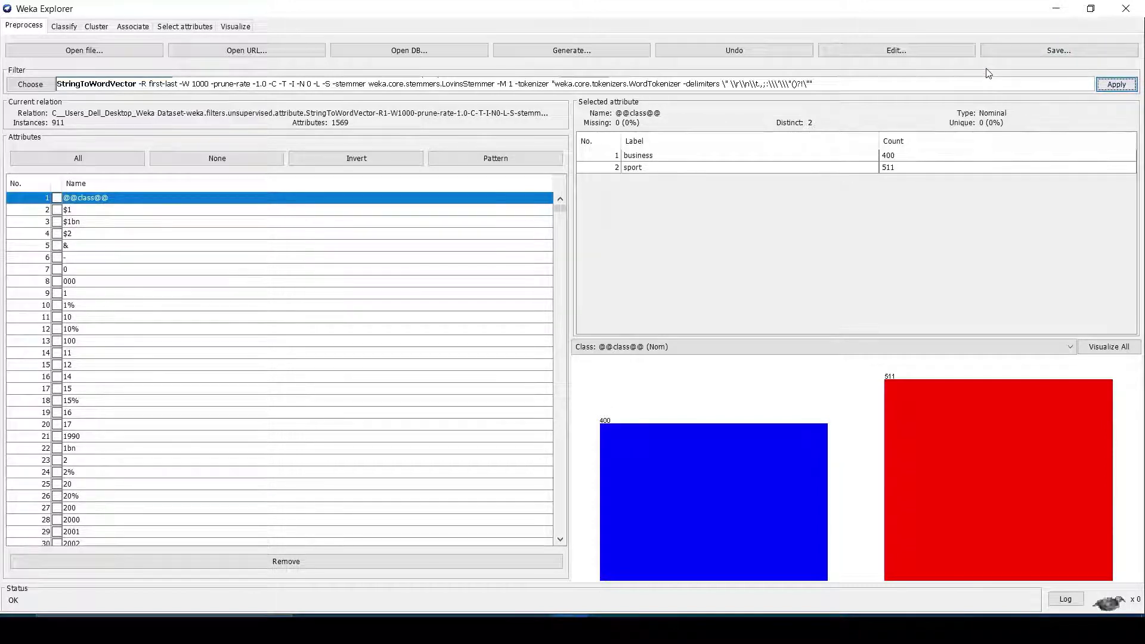
Step: Save the filtered dataset to the Desktop as an ARFF file named "Applied Filter with TF IDF"
left_click(1030, 53)
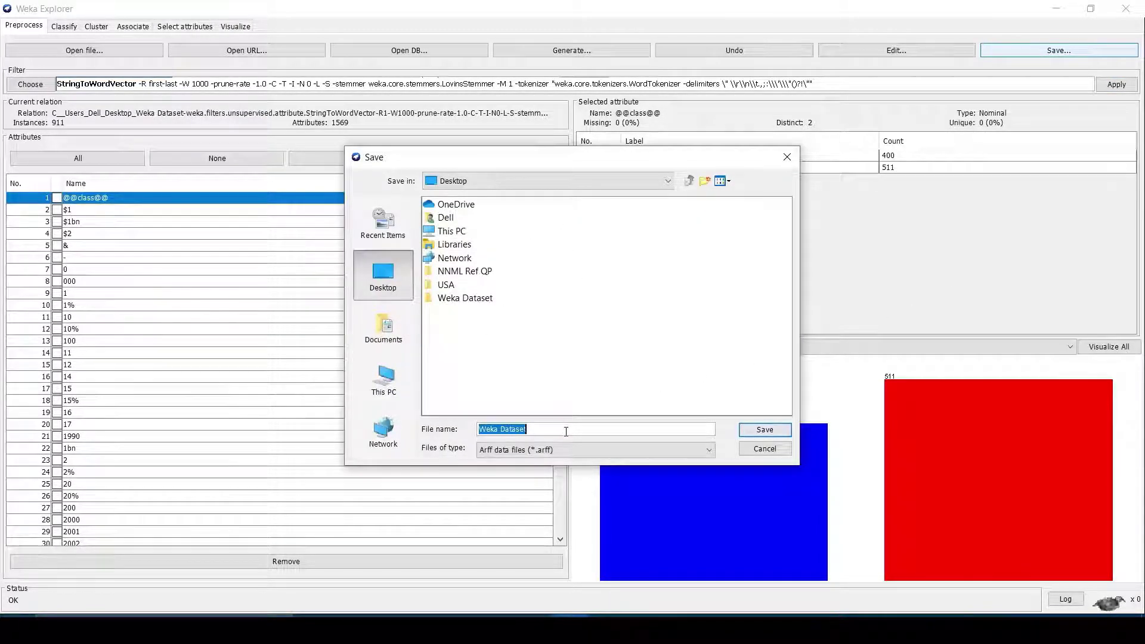
key("BackSpace")
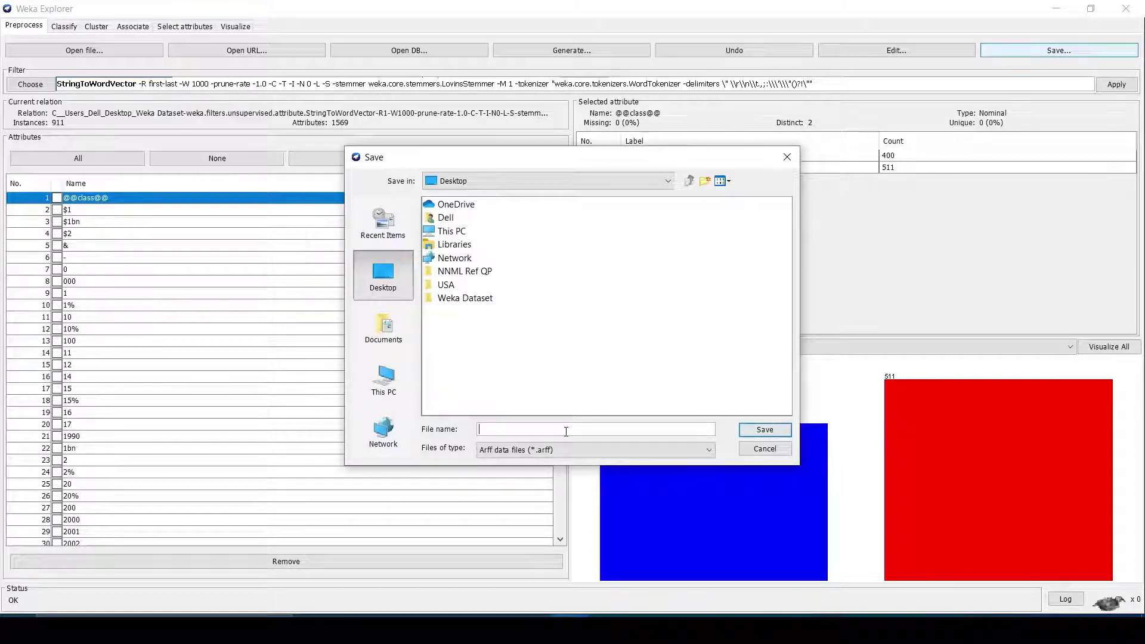
type("Applied Filter with ")
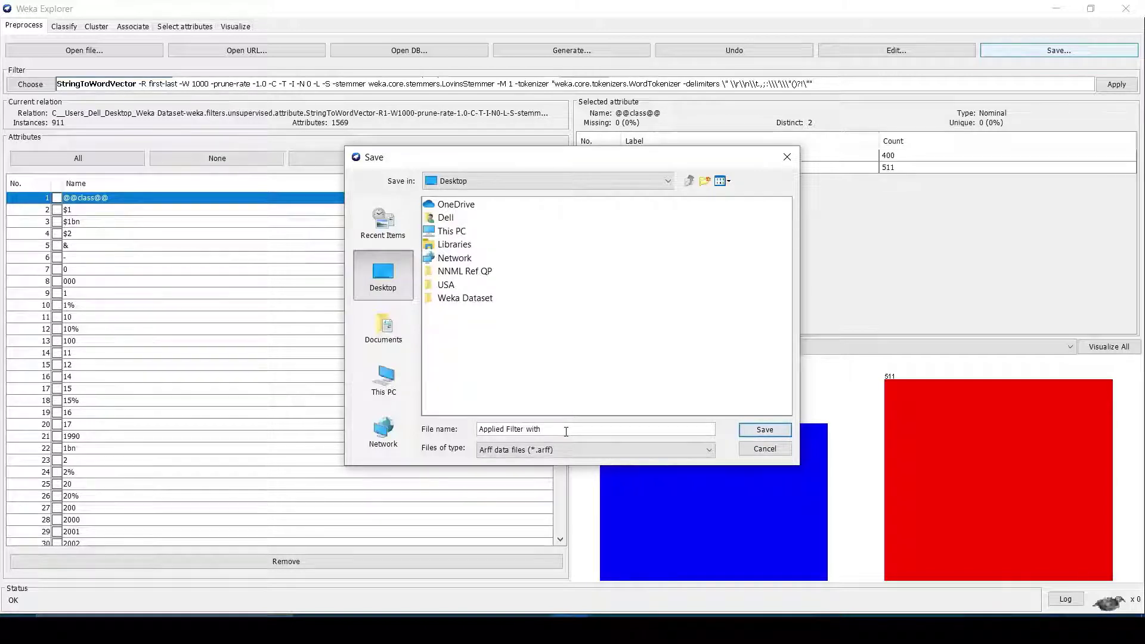
type("TF IDF")
key("Return")
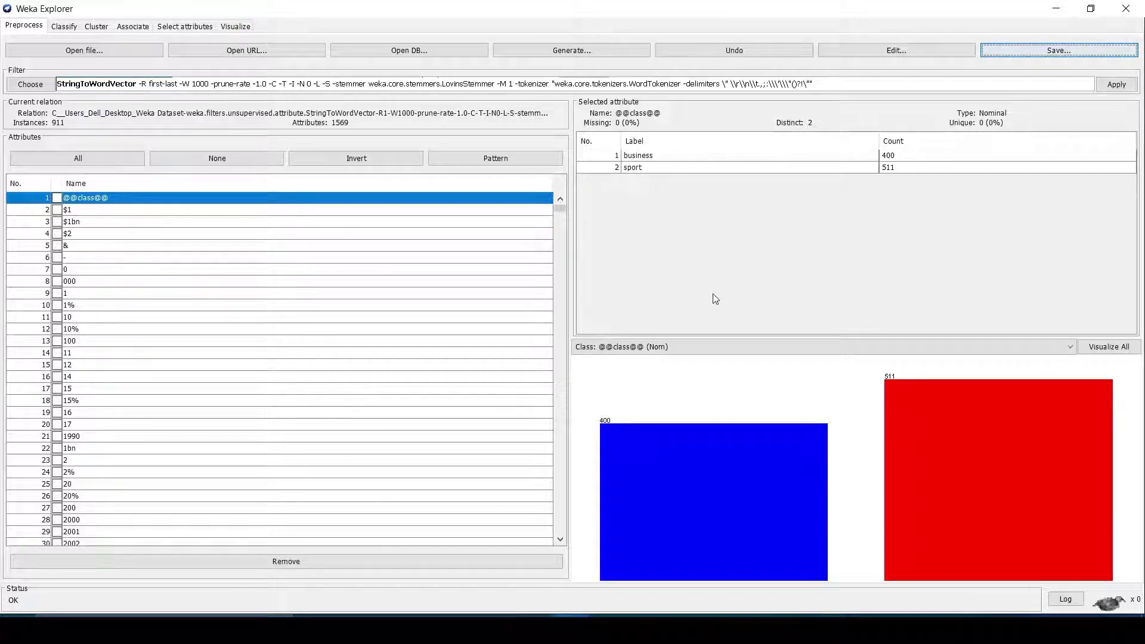
Step: Undo the applied filter and reapply StringToWordVector with IDFTransform and TFTransform set to False
left_click(721, 54)
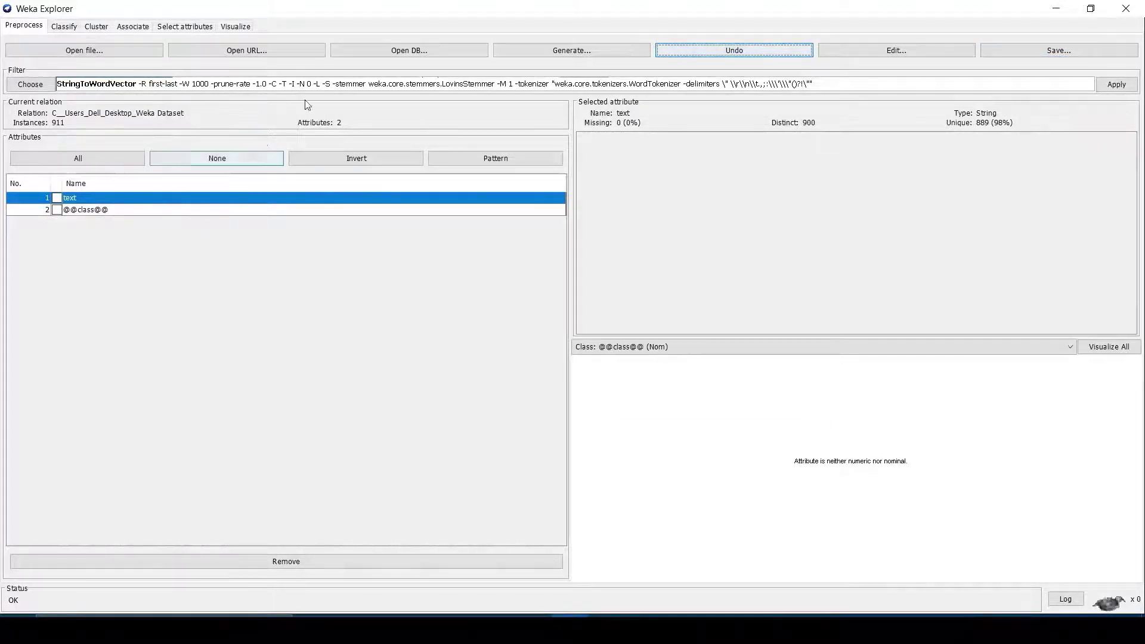
left_click(338, 88)
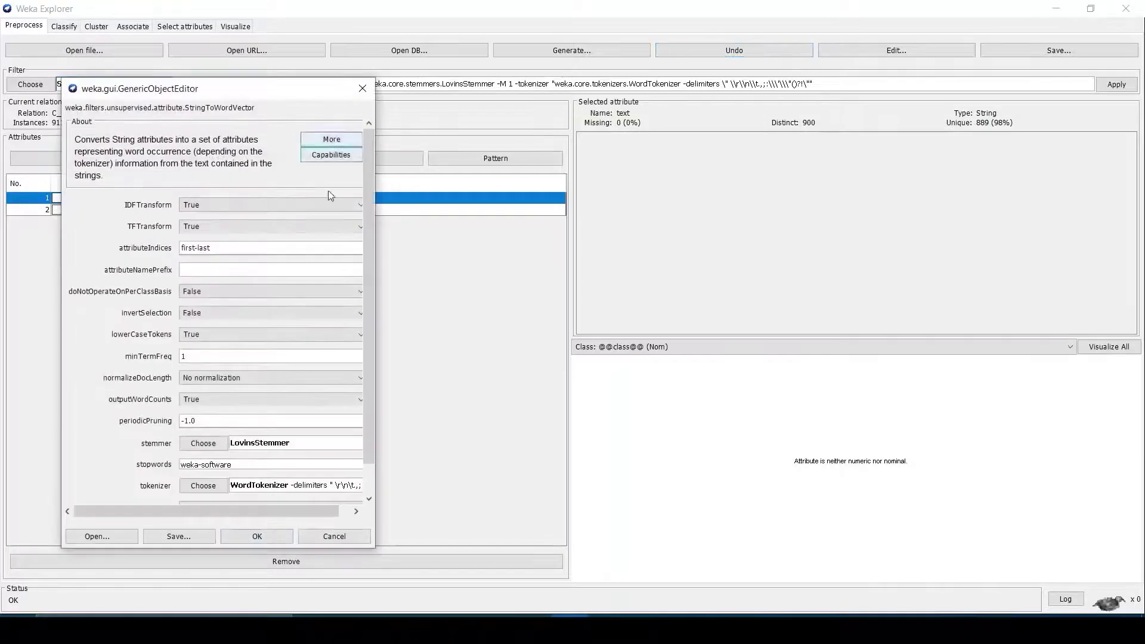
left_click(224, 204)
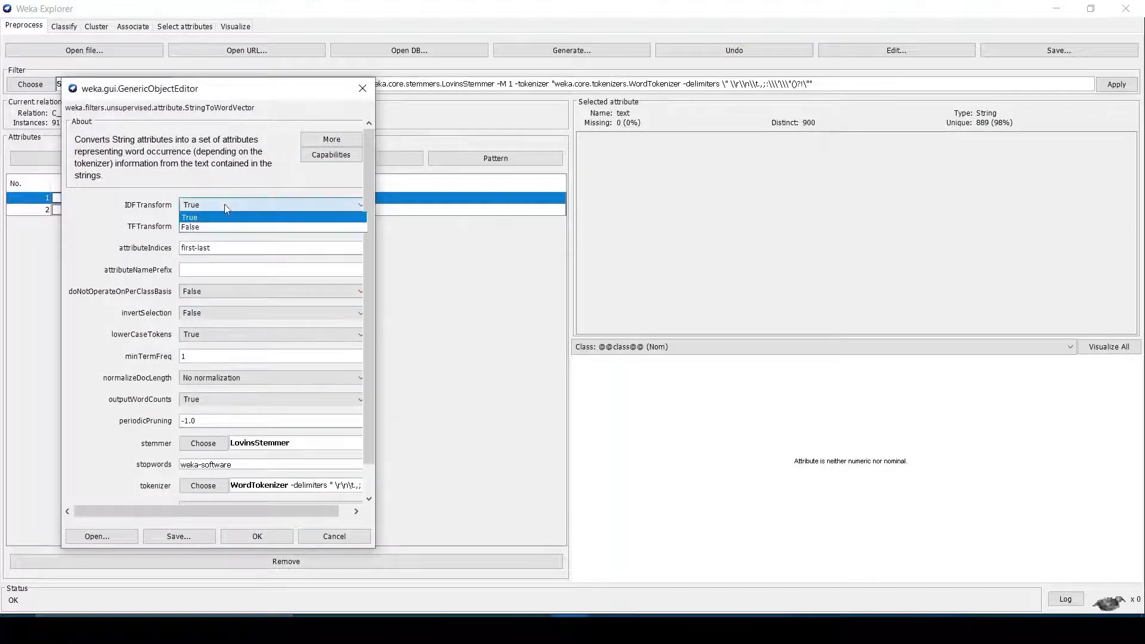
left_click(202, 229)
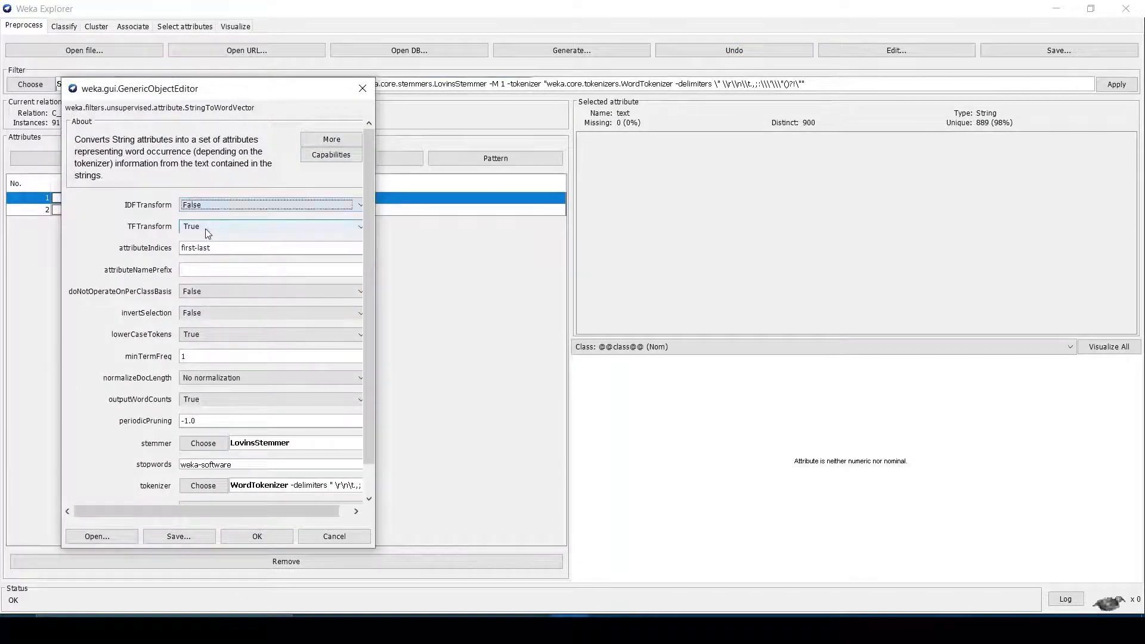
left_click(206, 227)
left_click(210, 250)
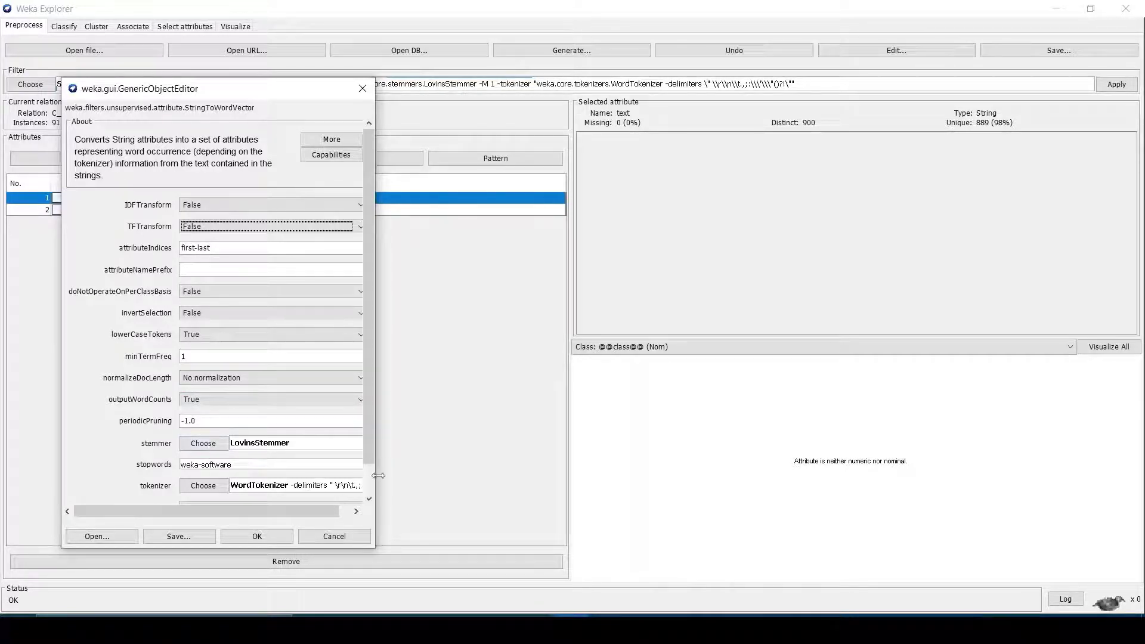
left_click_drag(379, 476, 594, 475)
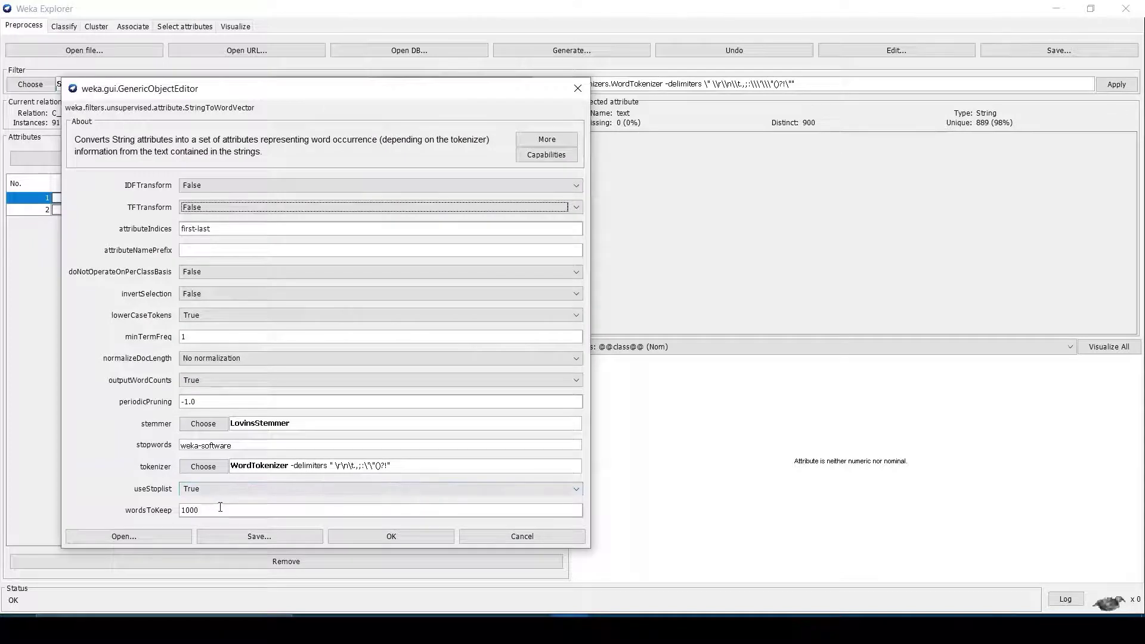
left_click(366, 539)
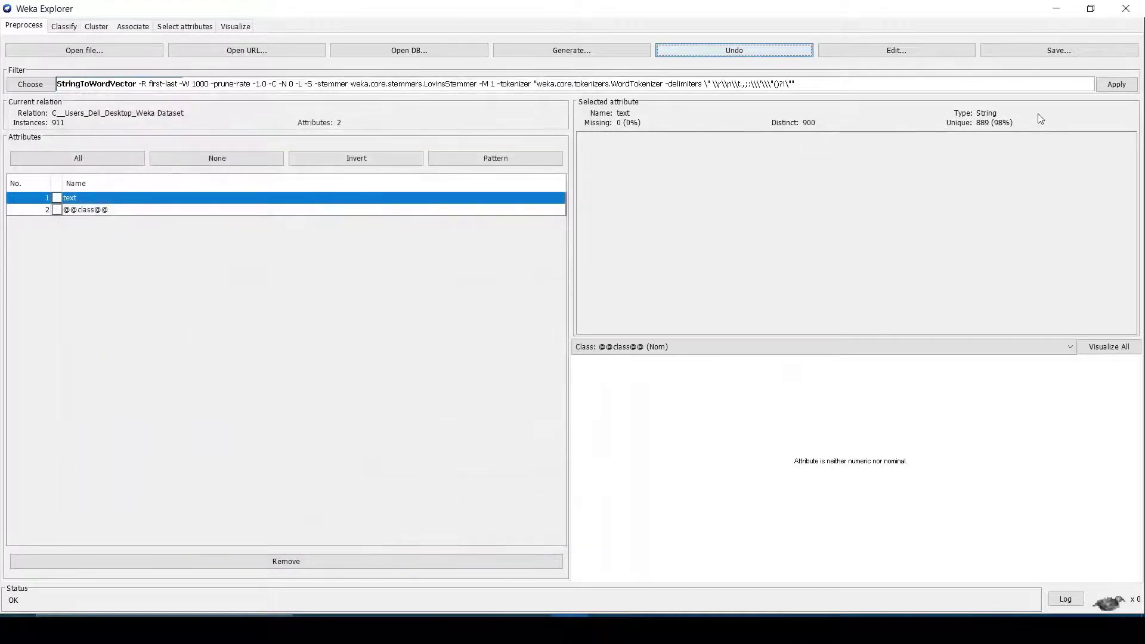
left_click(1117, 84)
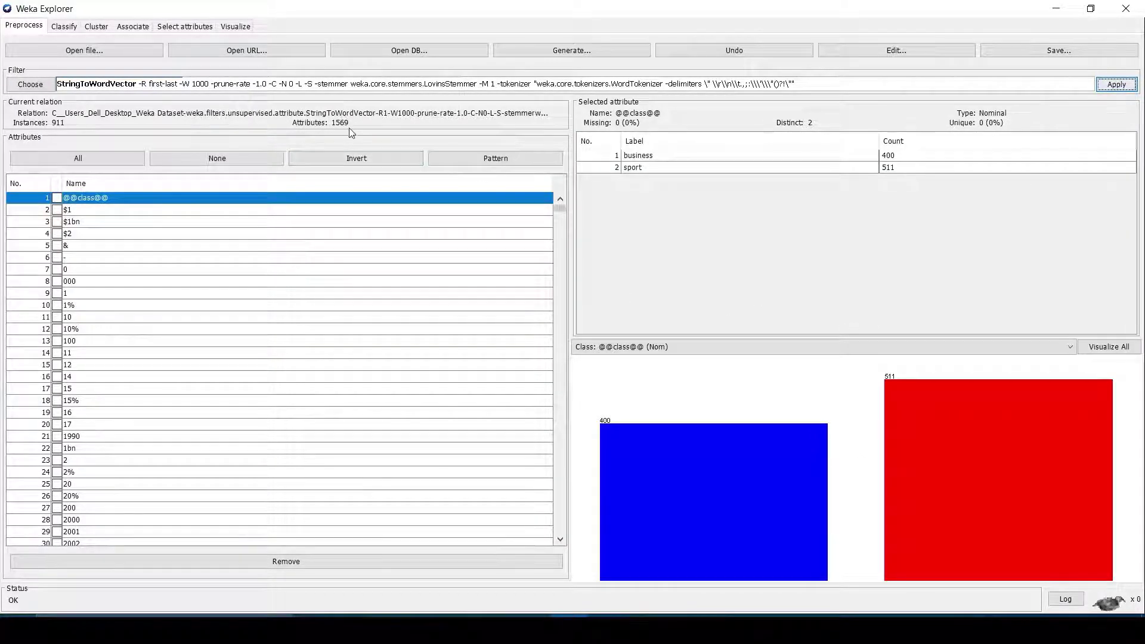
left_click(352, 234)
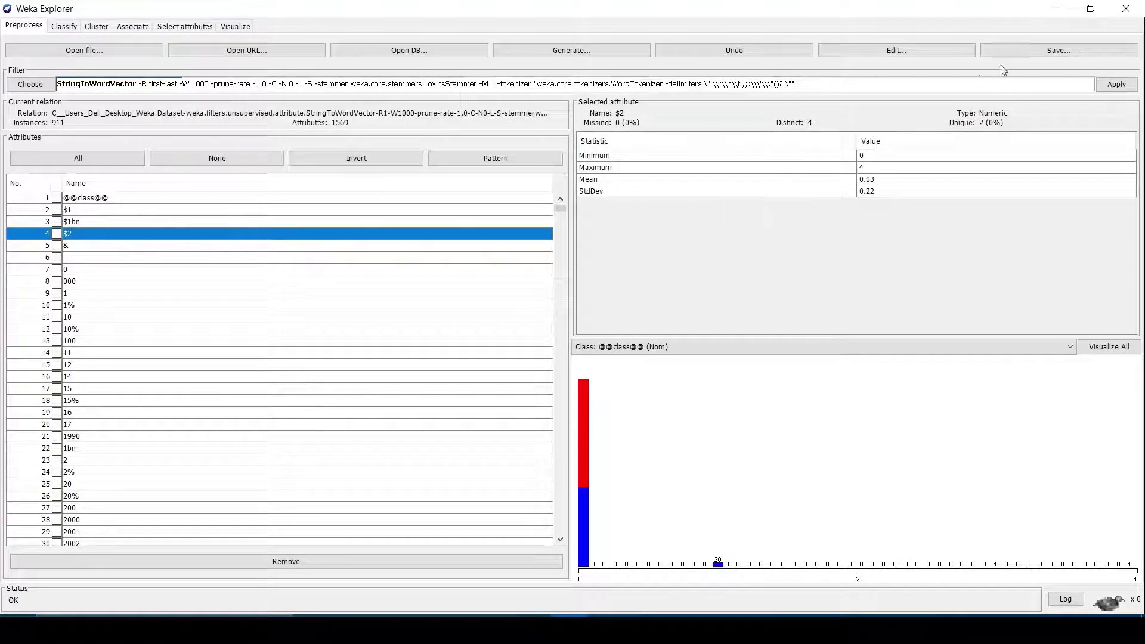
Step: Save the newly filtered dataset to the Desktop as "Applied Filter without TF IDF.arff"
left_click(1034, 51)
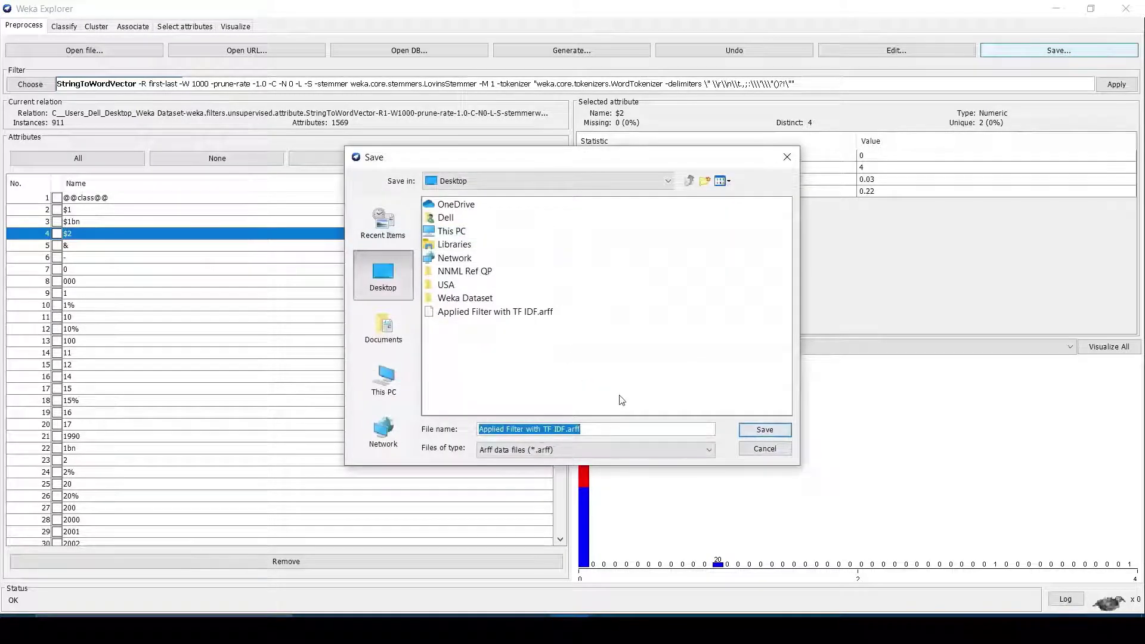
key("End")
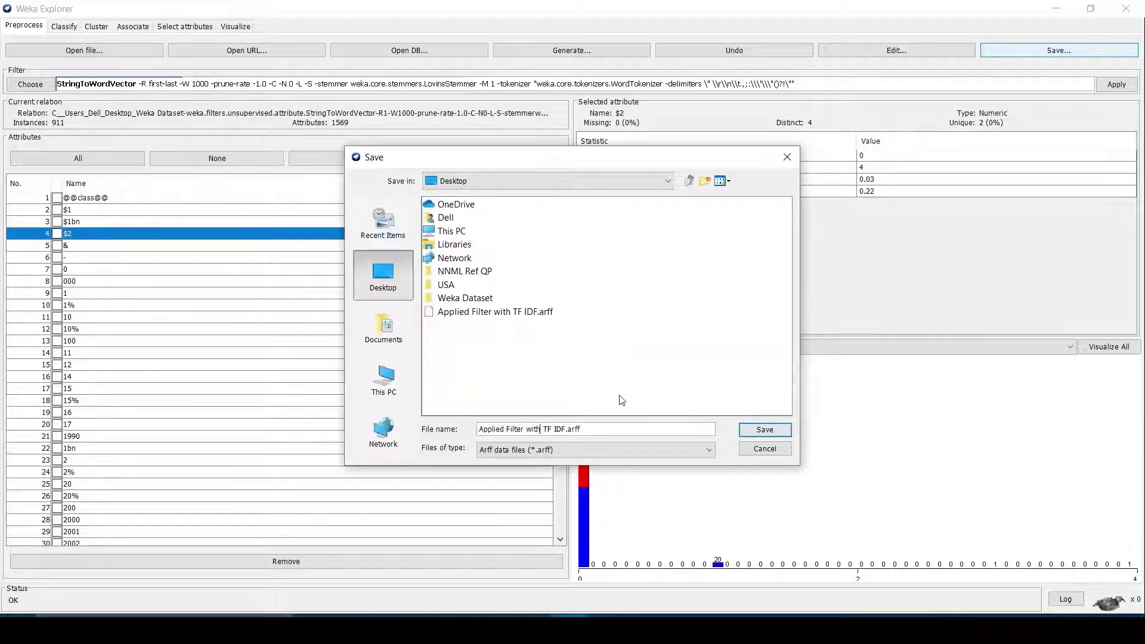
type("out")
key("Return")
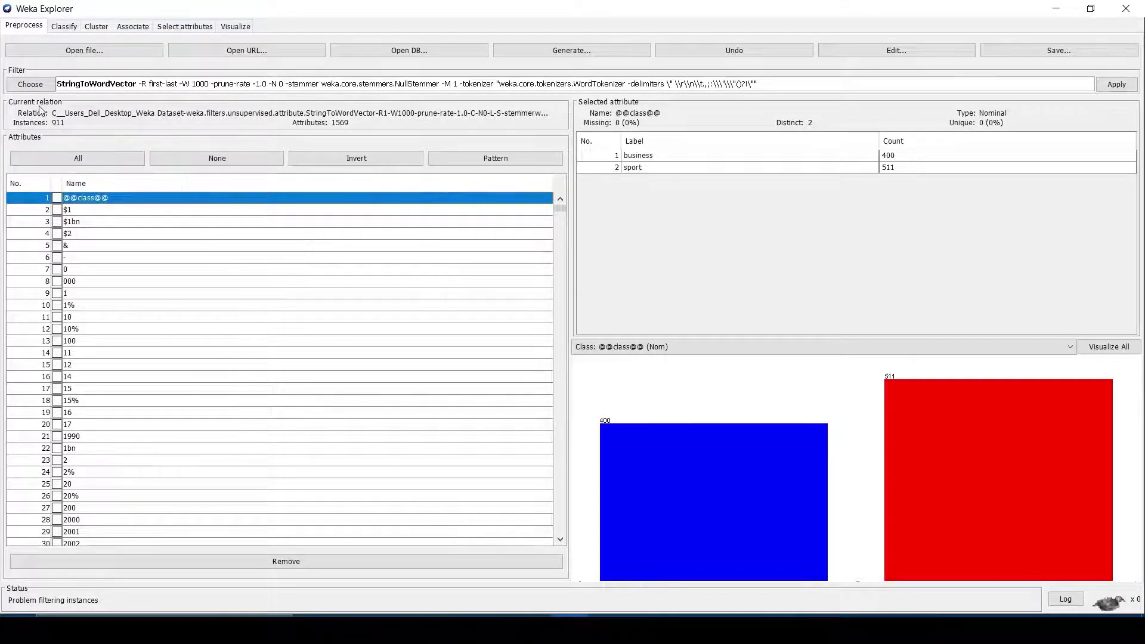
Step: Choose the supervised instance filter SpreadSubsample for the dataset
left_click(33, 85)
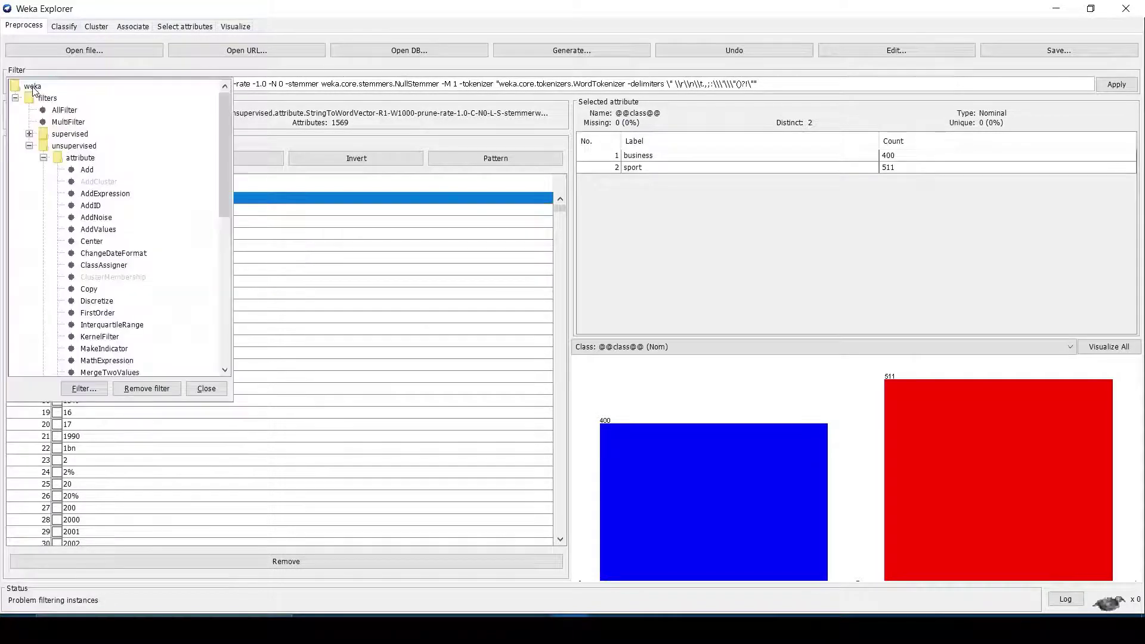
left_click(28, 134)
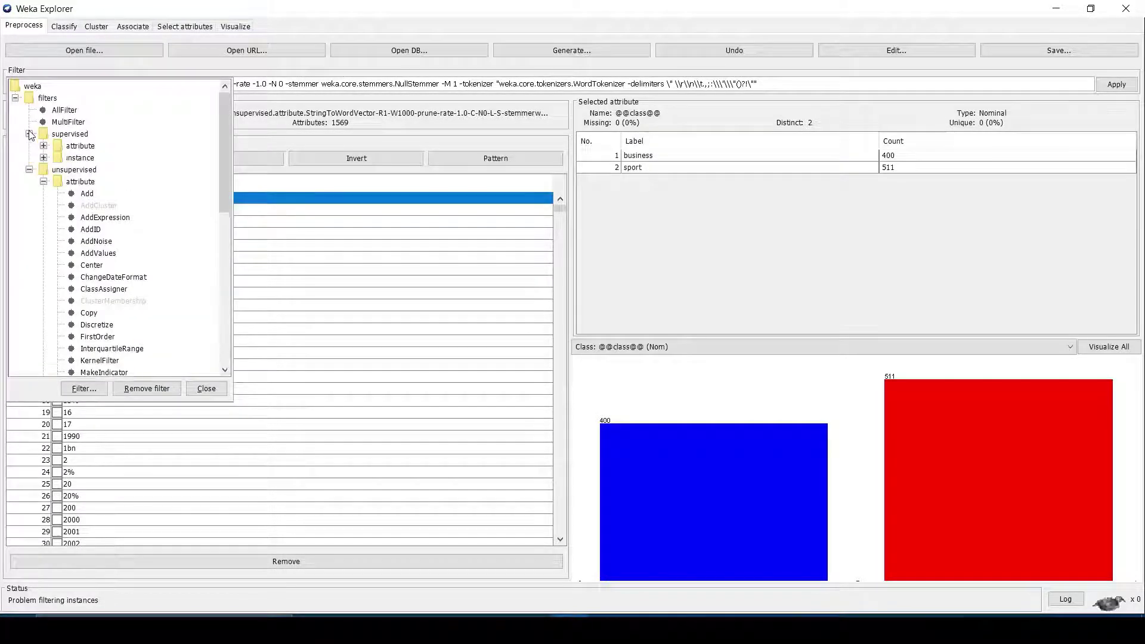
left_click(43, 157)
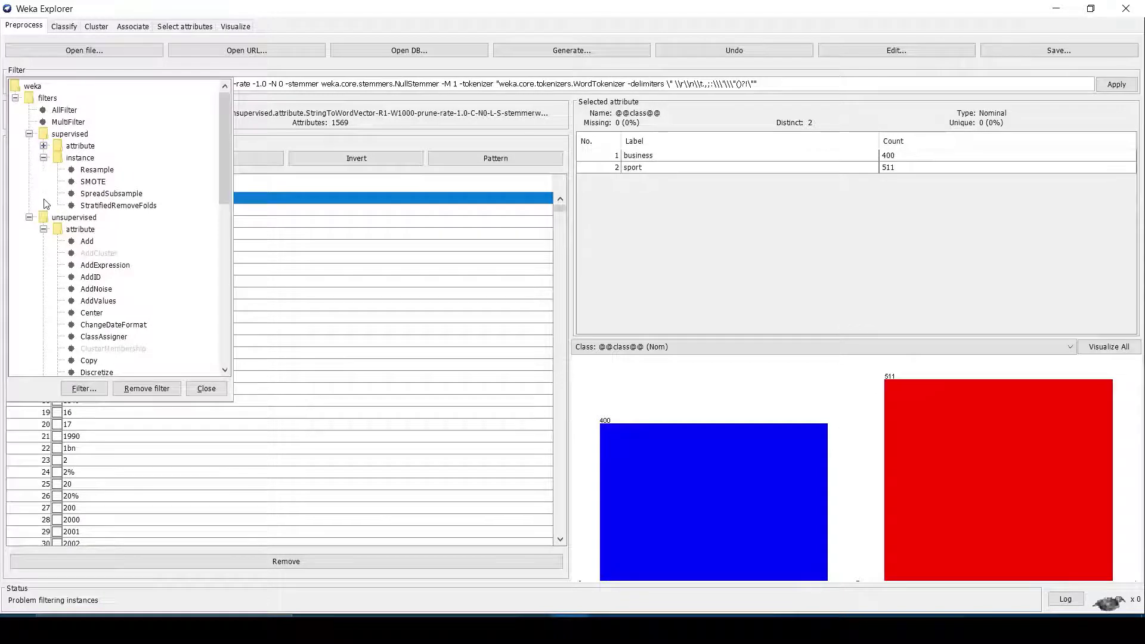
left_click(95, 193)
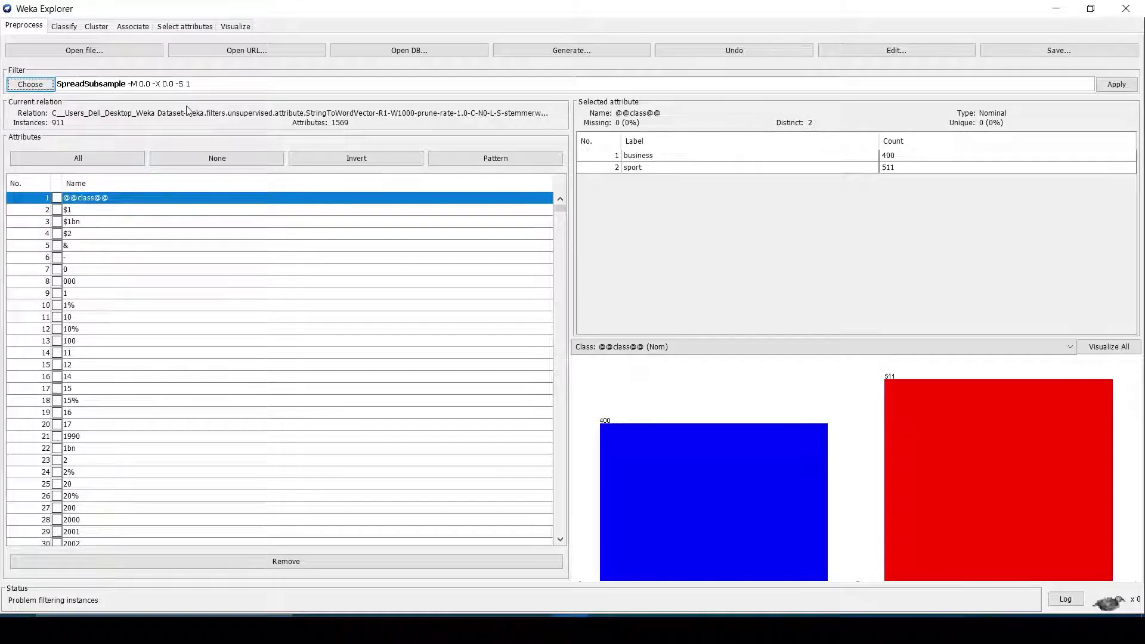
Step: Set SpreadSubsample's maxCount to 400 and apply the filter to balance the business and sport classes
left_click(118, 89)
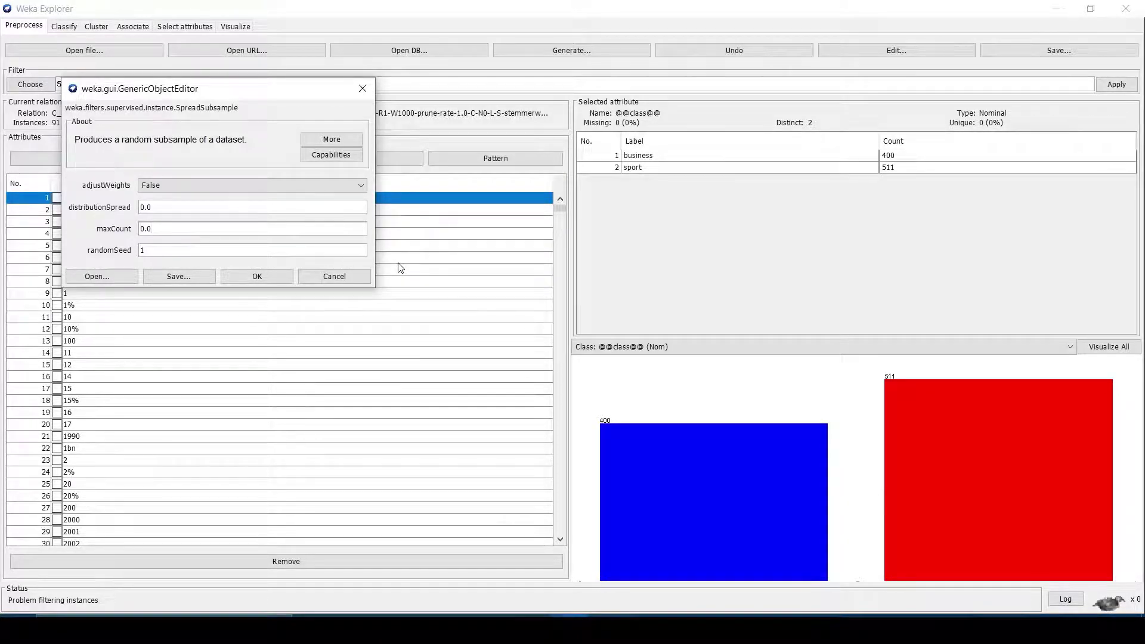
key("ctrl+a")
type("400")
left_click(256, 276)
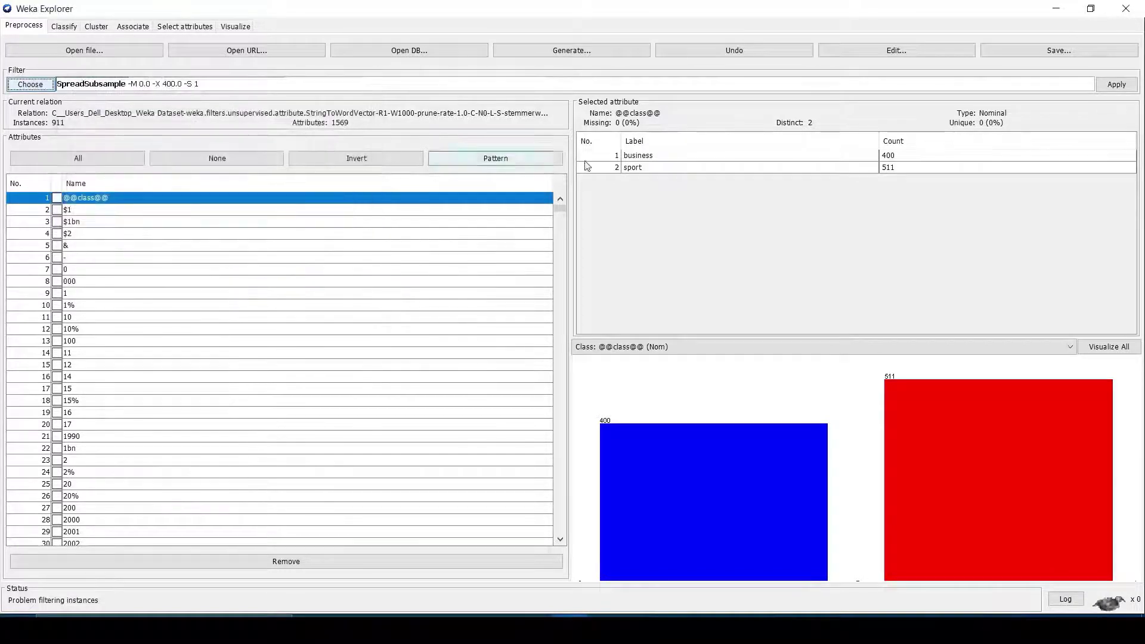
left_click(1127, 88)
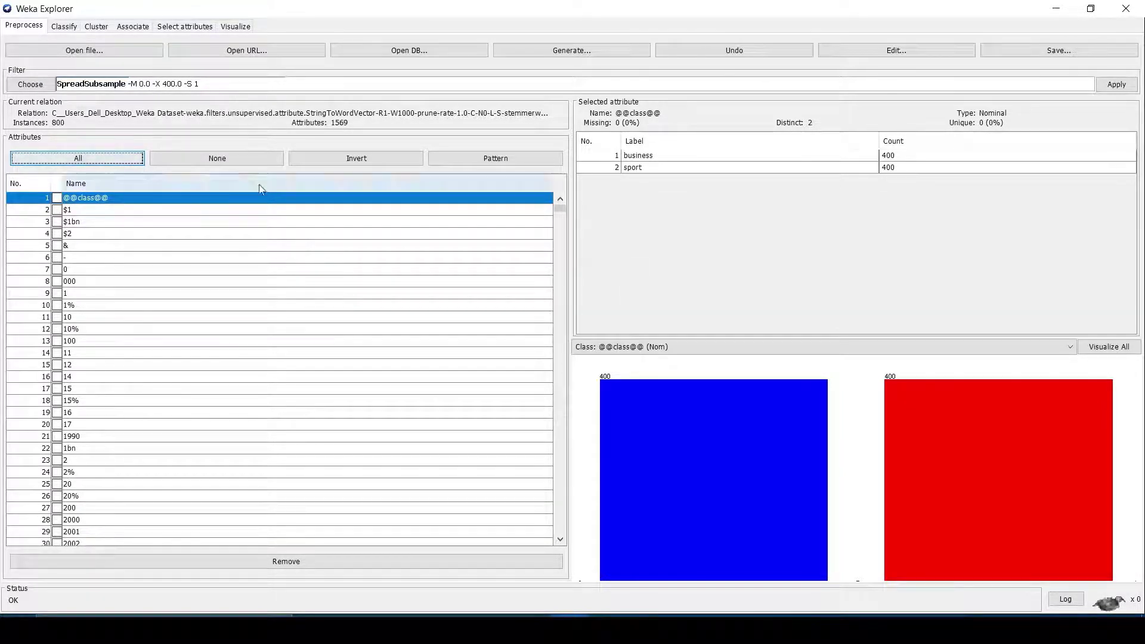
Step: Select percentage split as the classification test option and choose the J48 tree classifier
left_click(66, 27)
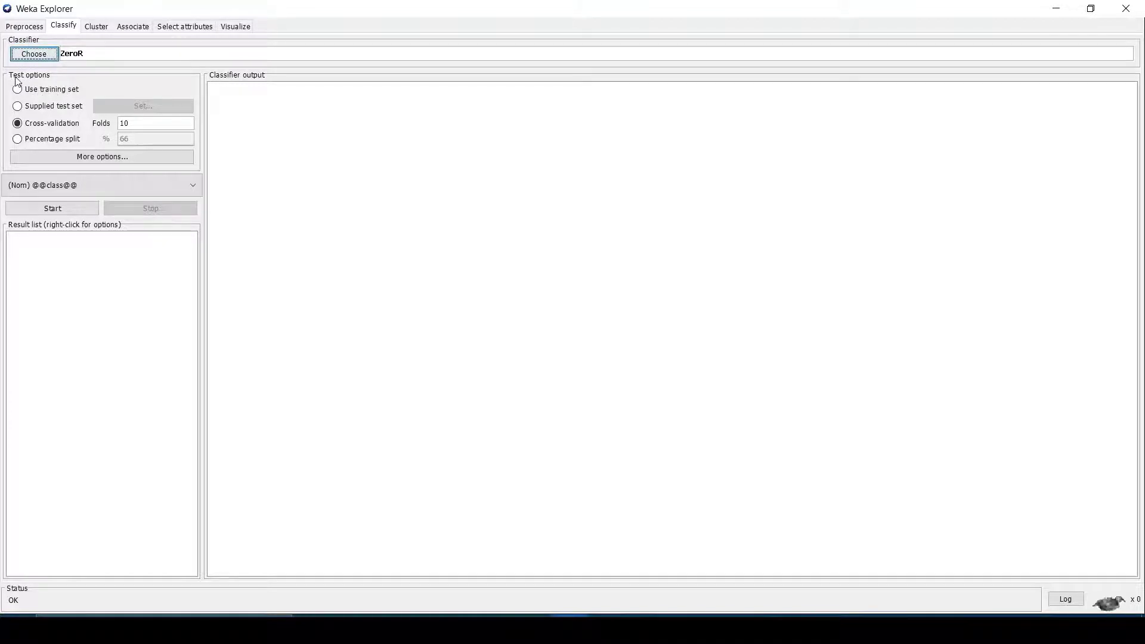
left_click(46, 142)
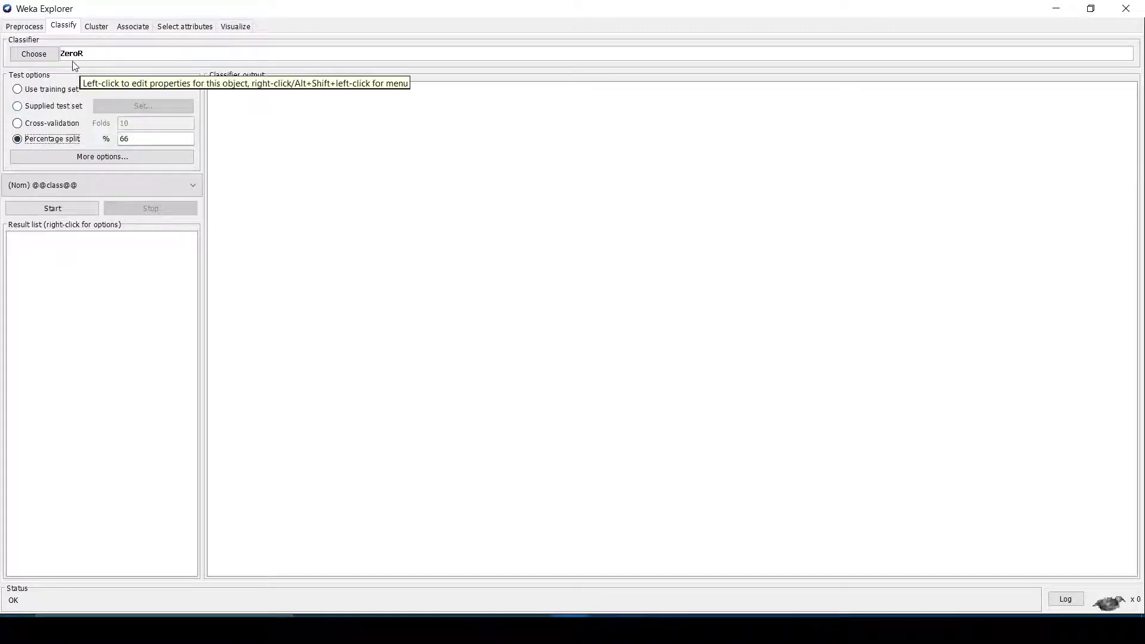
left_click(34, 54)
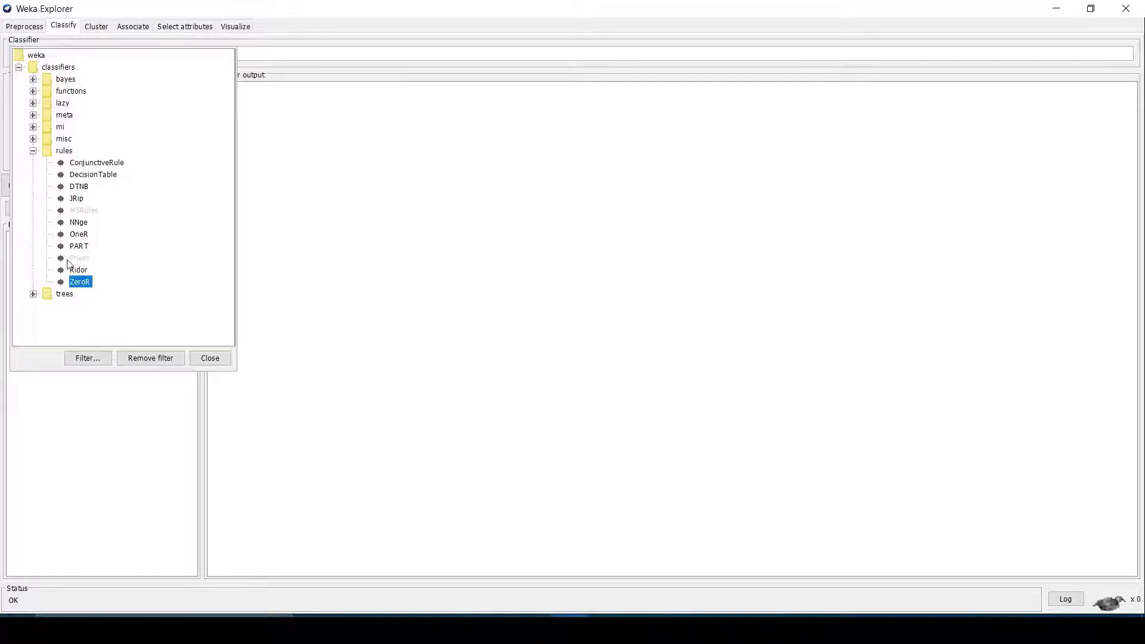
left_click(33, 295)
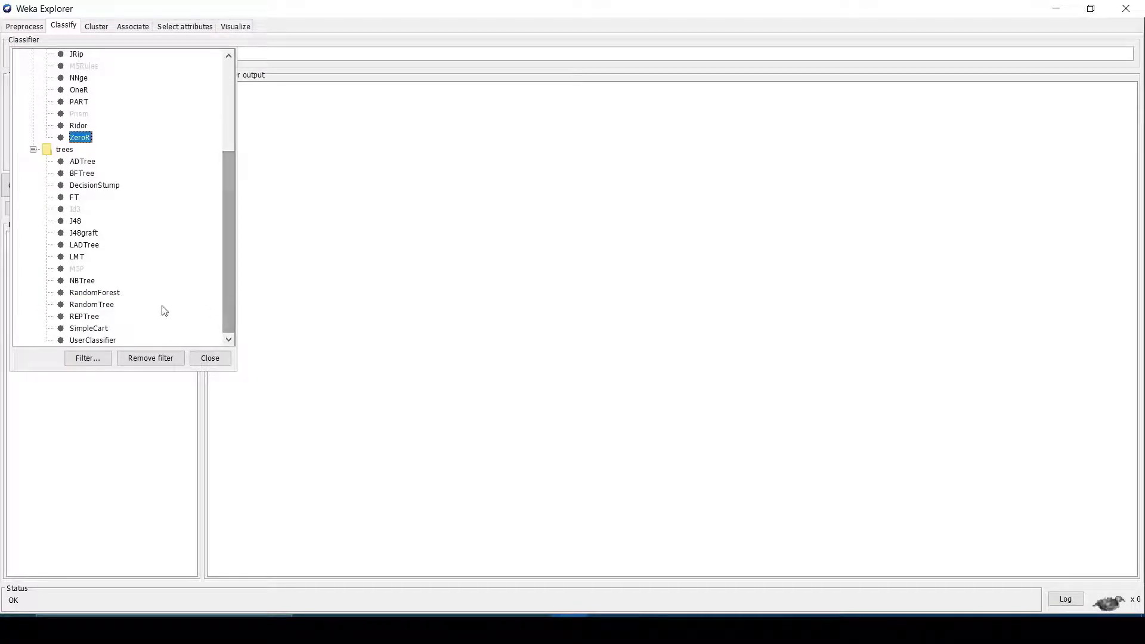
left_click(76, 221)
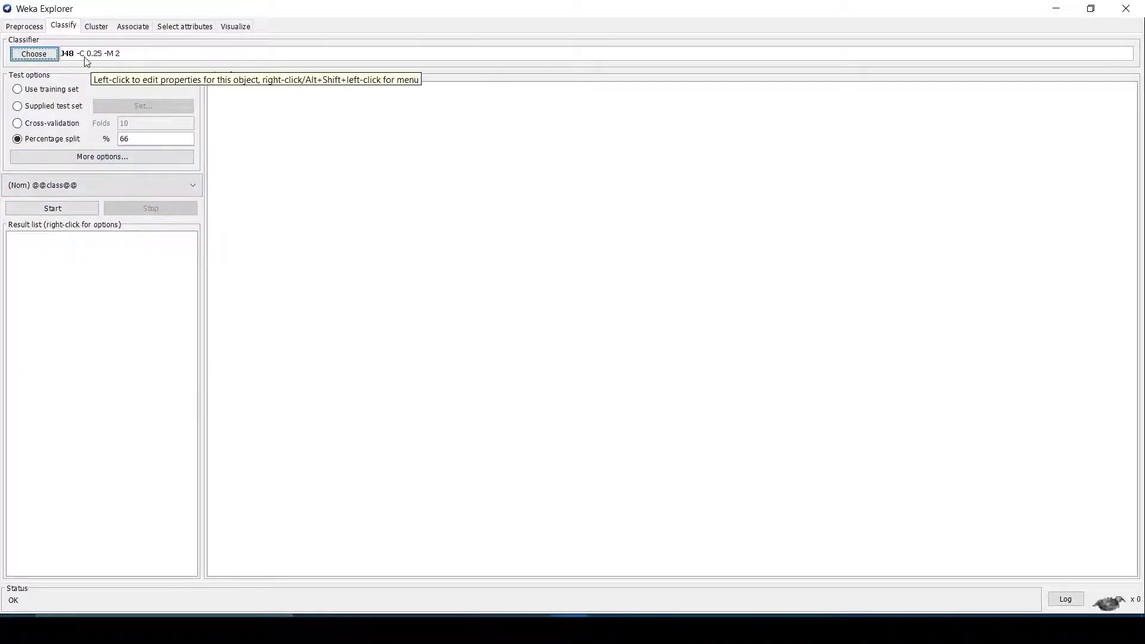
left_click(17, 122)
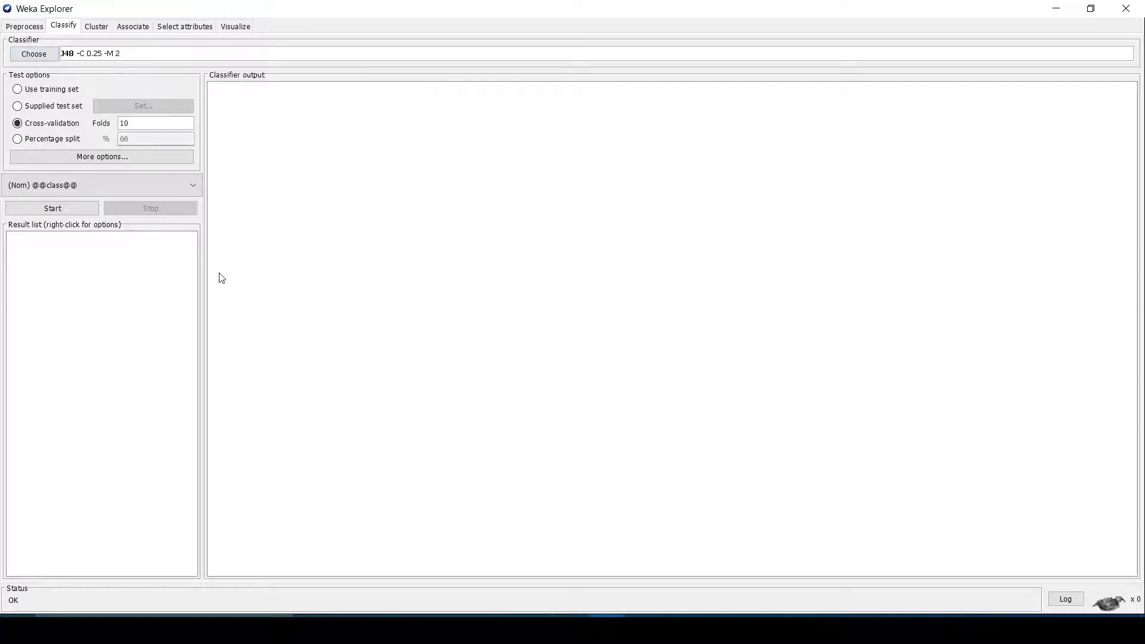
left_click(54, 142)
left_click(126, 139)
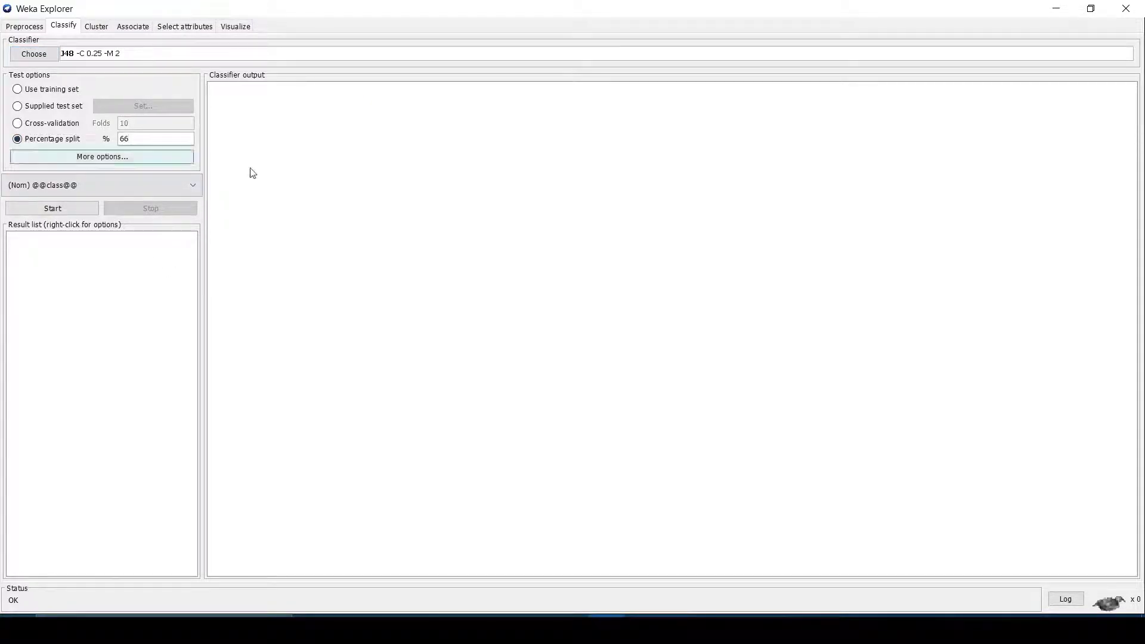
key("ctrl+a")
type("10")
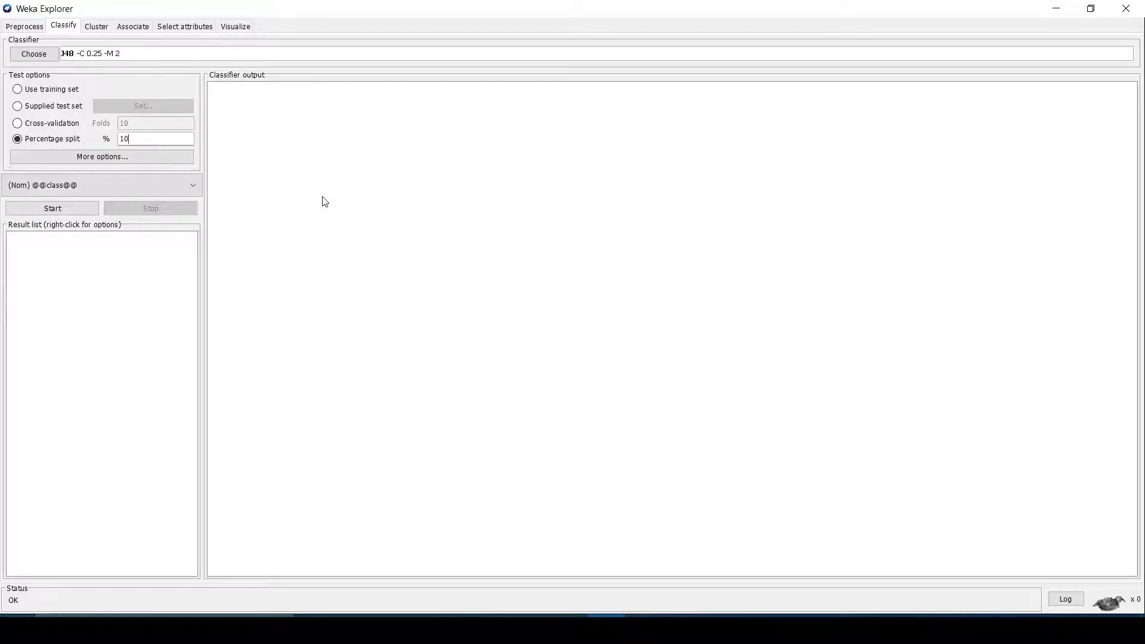
left_click(60, 210)
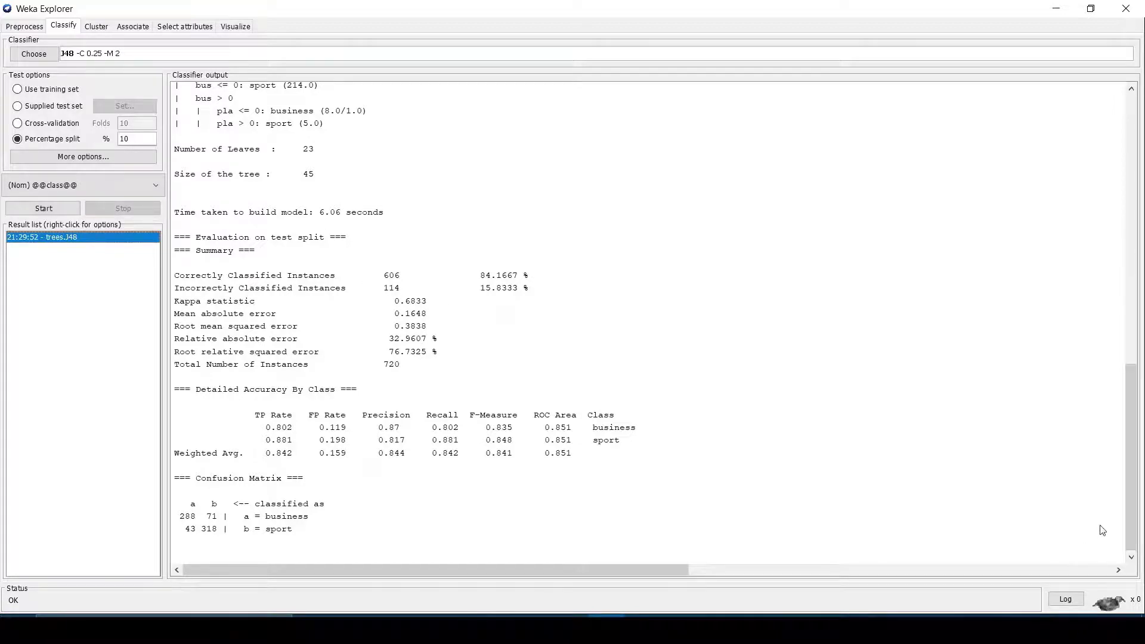
Step: Review the J48 run's output, from the run information and pruned tree through the test-split evaluation and confusion matrix
scroll(1103, 518, "up", 20)
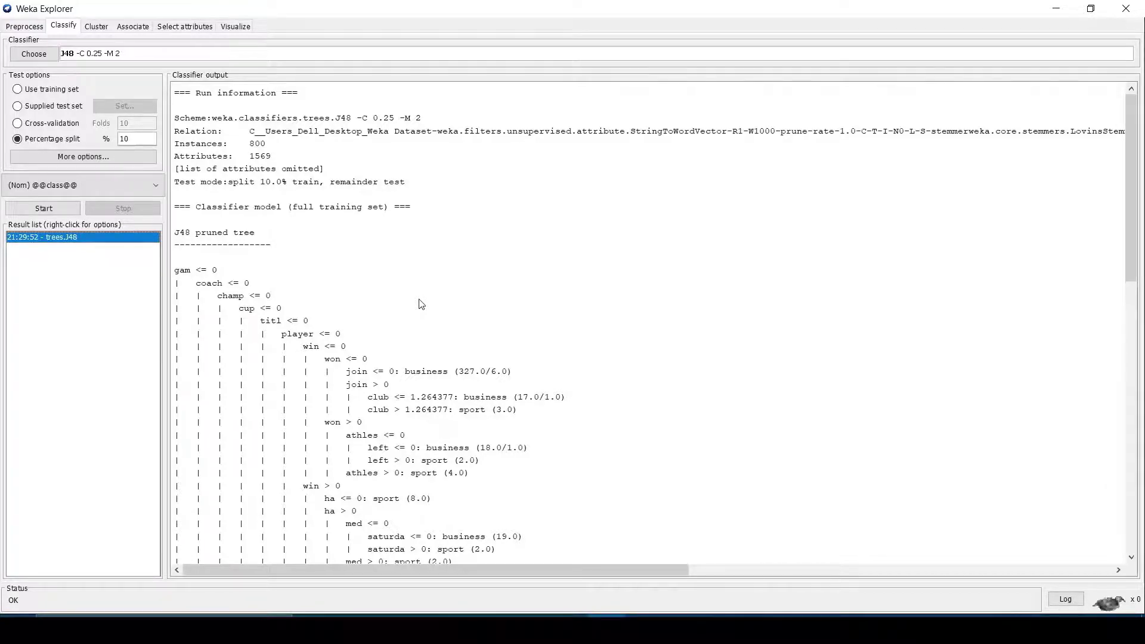
scroll(422, 304, "down", 6)
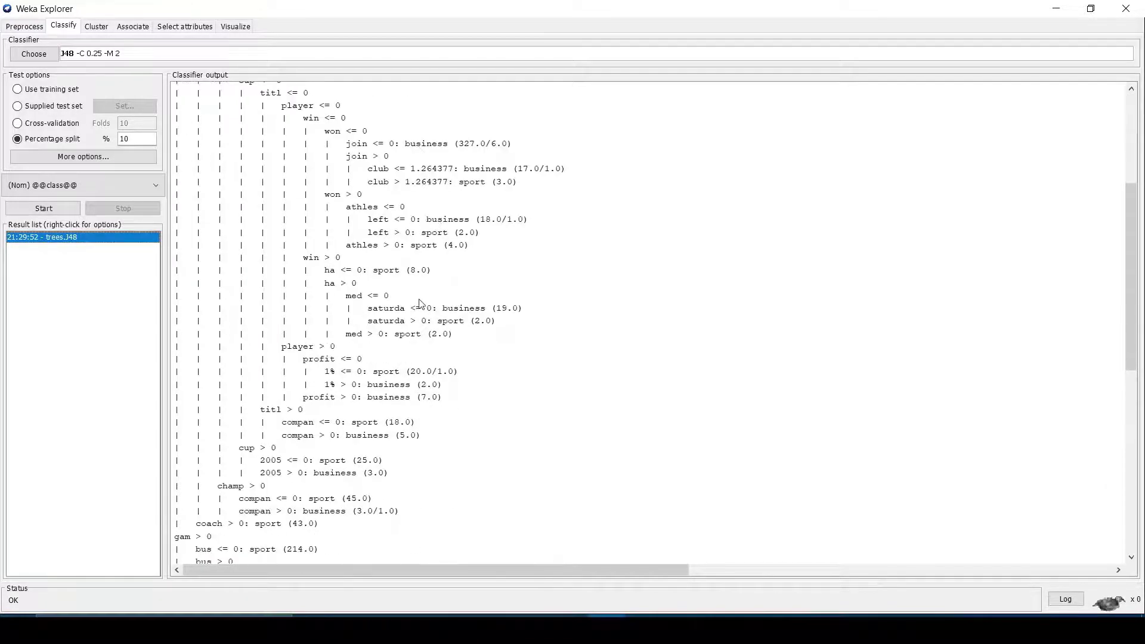
scroll(419, 303, "up", 1)
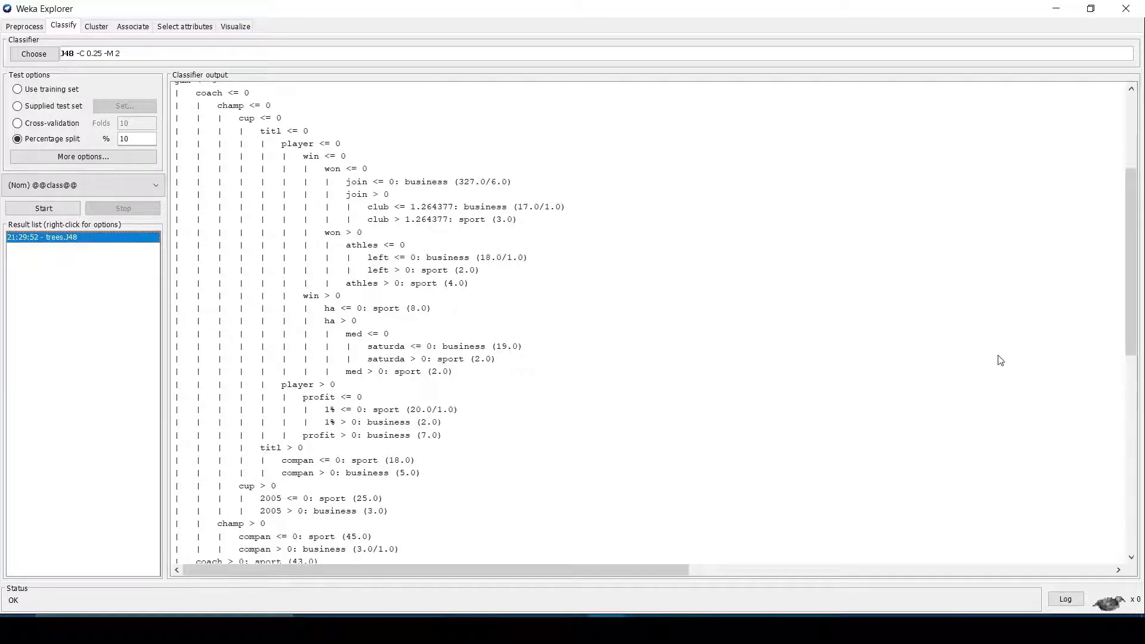
left_click_drag(1132, 333, 1143, 585)
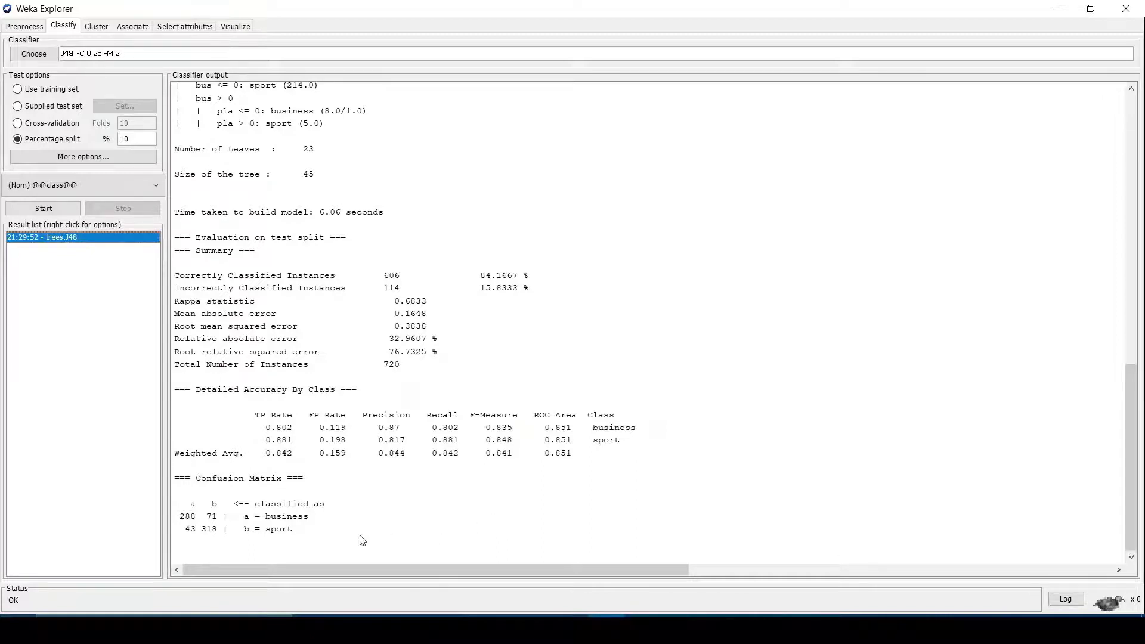
left_click(33, 55)
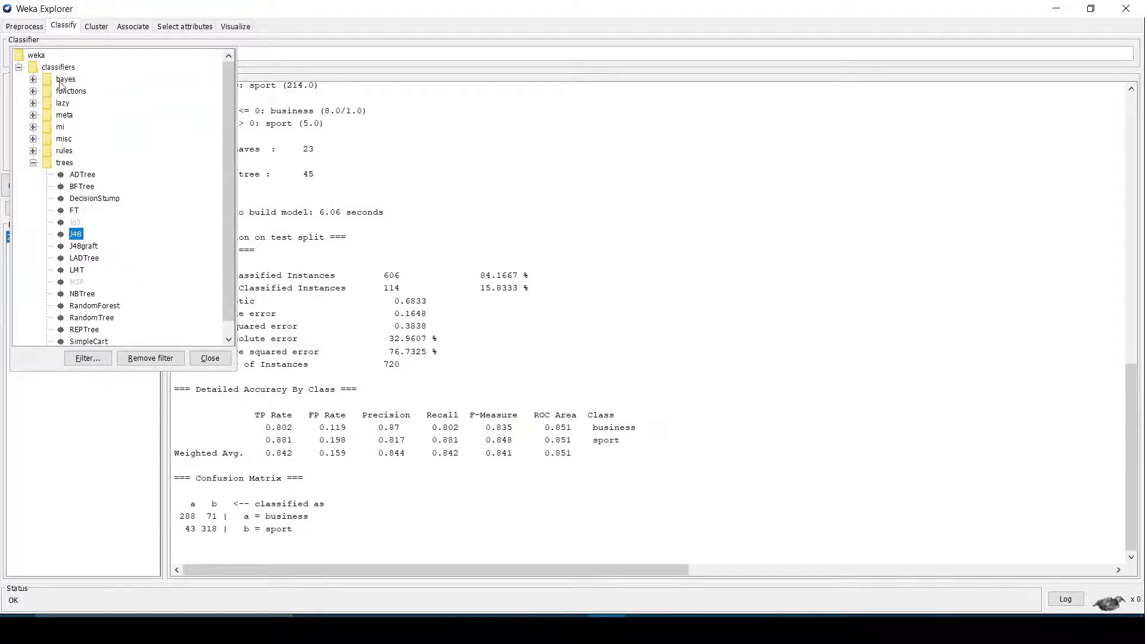
left_click(32, 80)
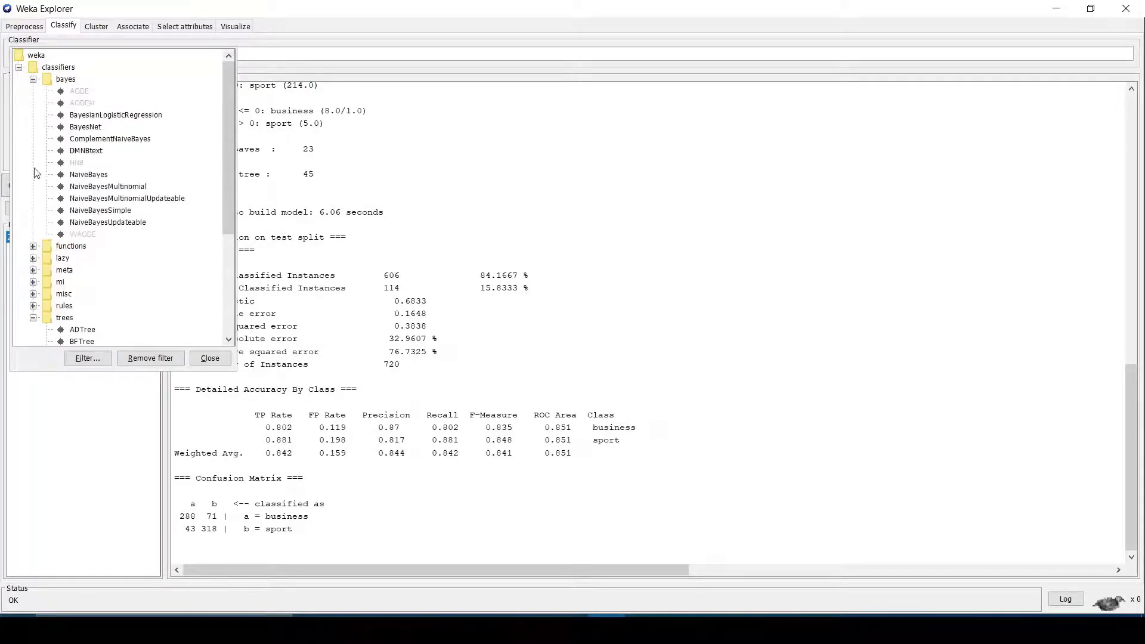
left_click(89, 174)
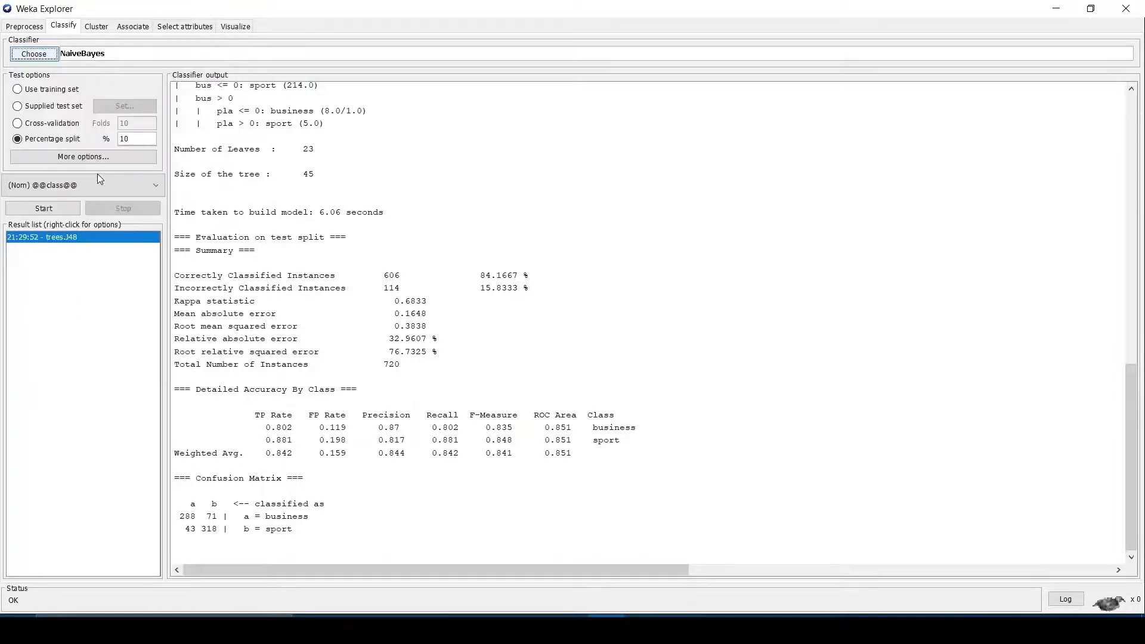
double_click(151, 138)
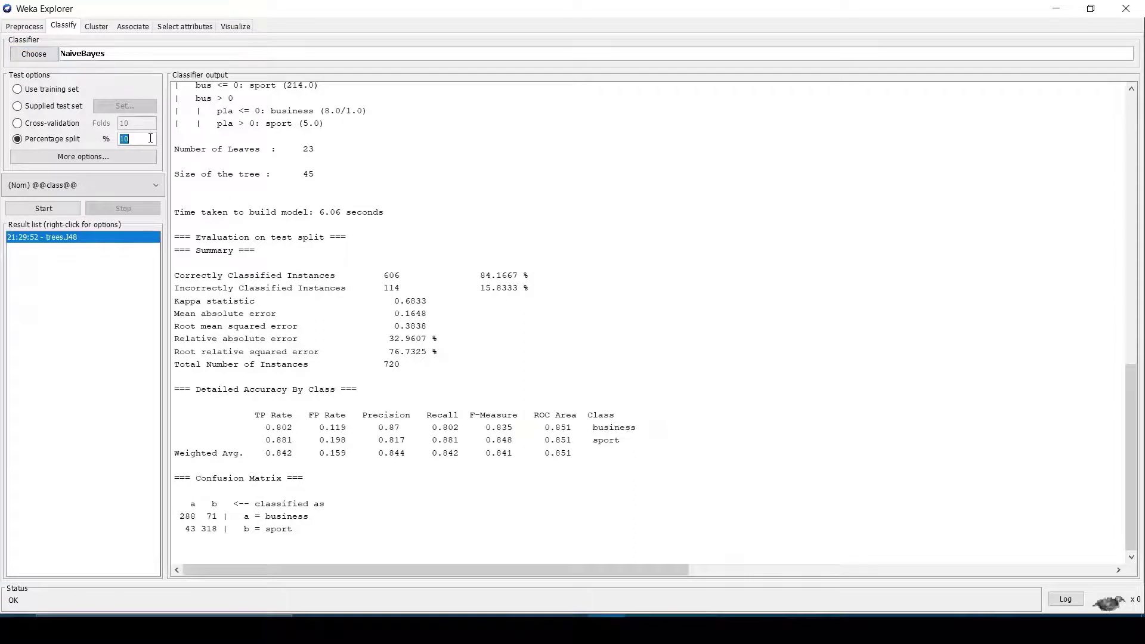
type("80")
left_click(64, 209)
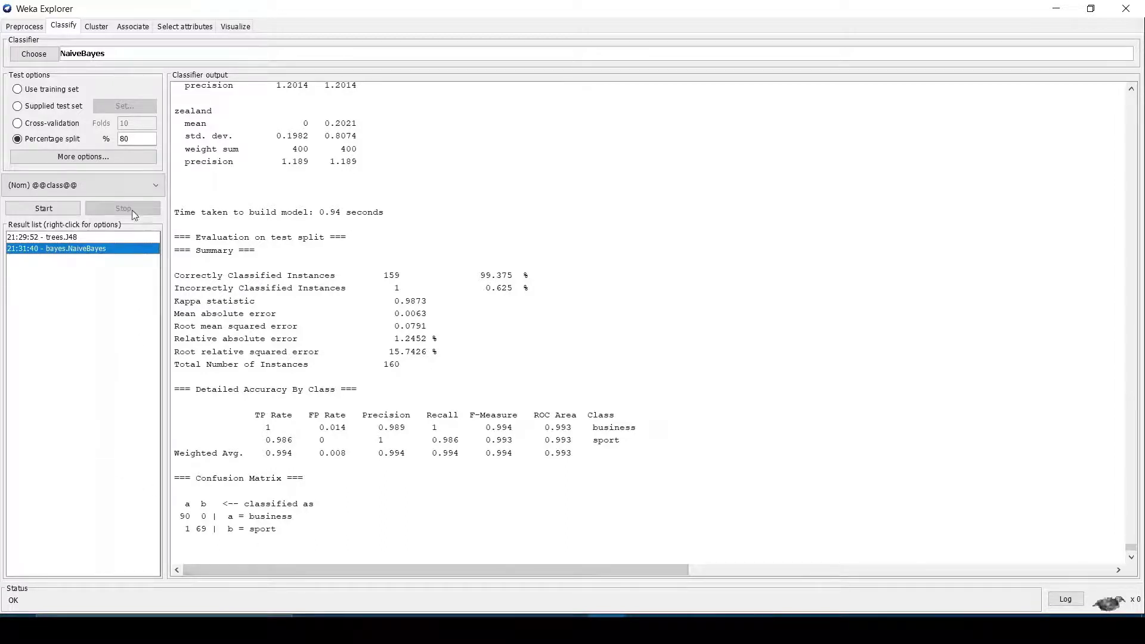
Step: Set the random seed for the percentage split to 2 and rerun NaiveBayes
left_click(80, 159)
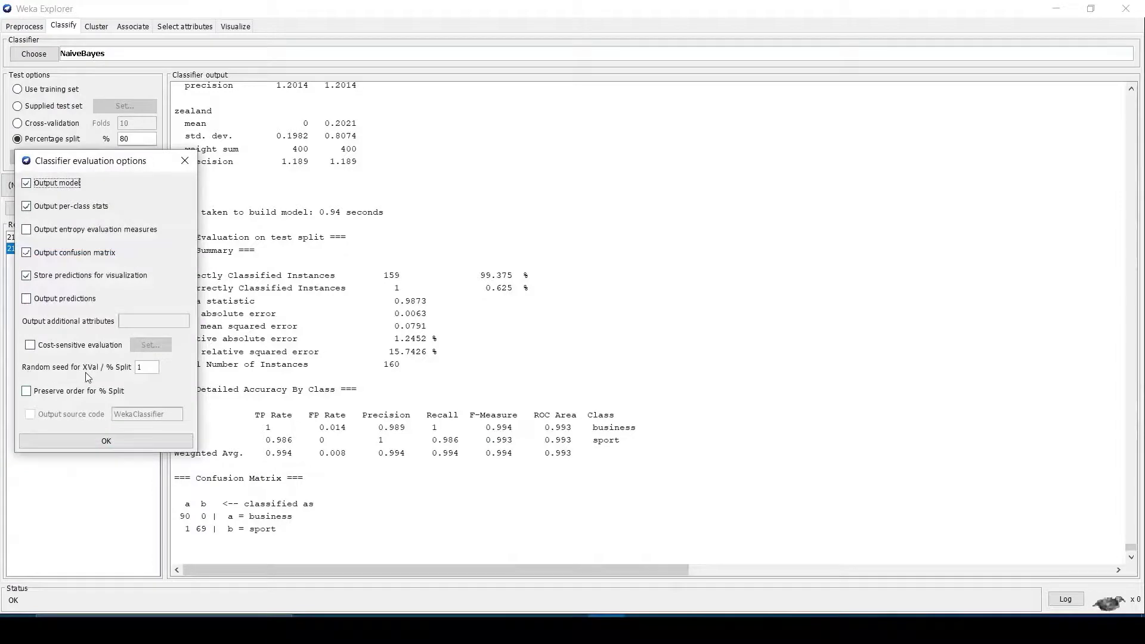
left_click(153, 368)
key("BackSpace")
type("2")
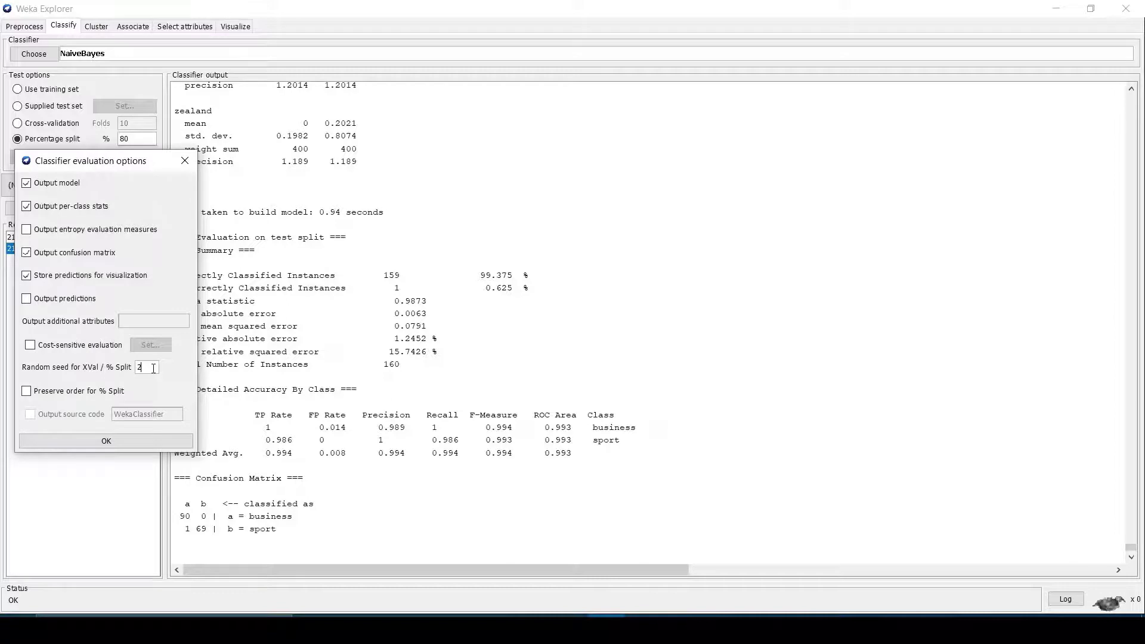
left_click(144, 443)
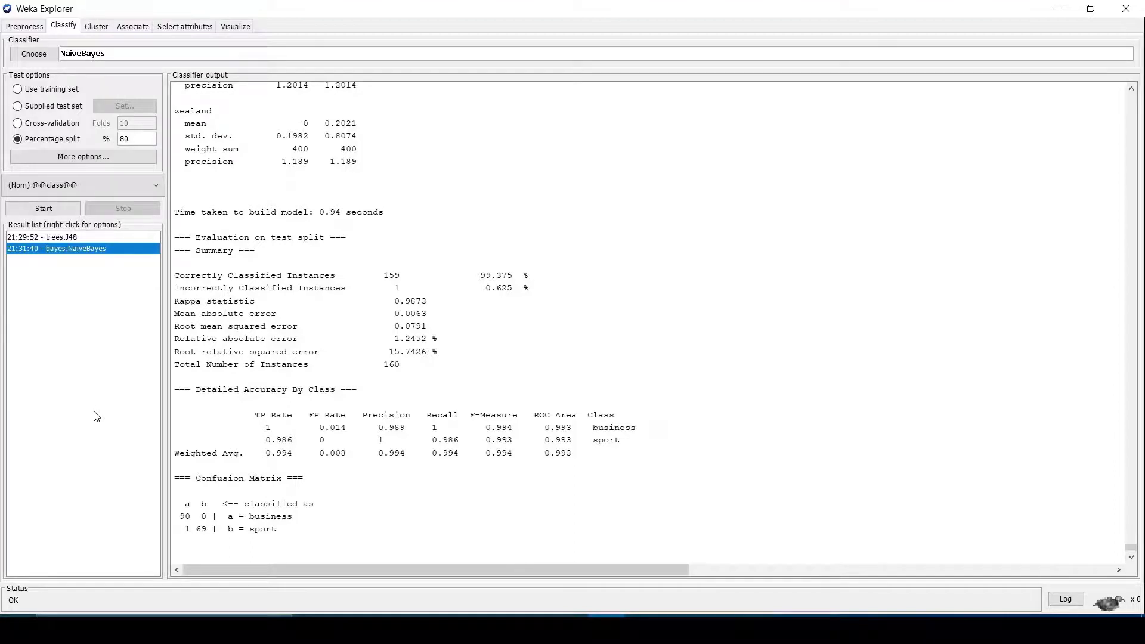
left_click(61, 208)
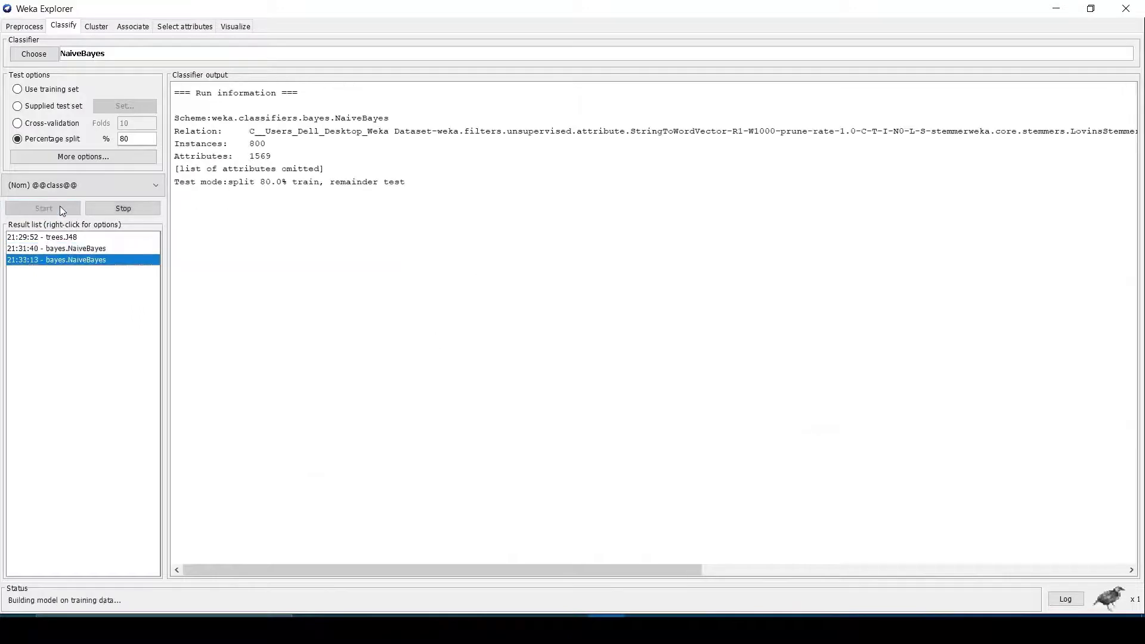
Step: Compare the evaluation results of the two NaiveBayes runs
left_click(107, 248)
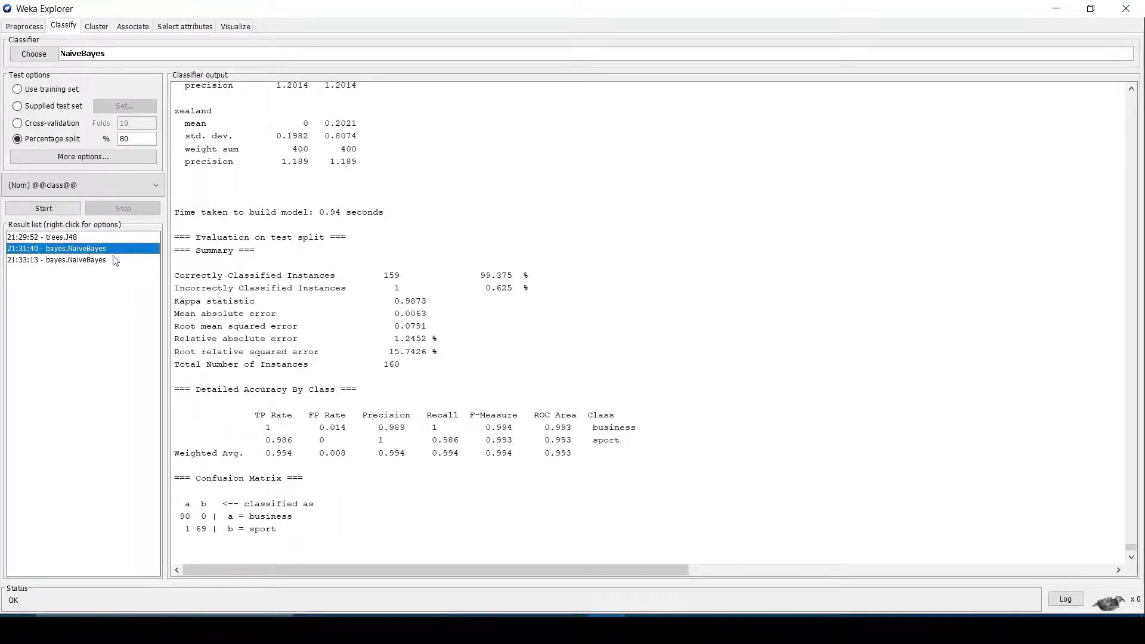
left_click(115, 260)
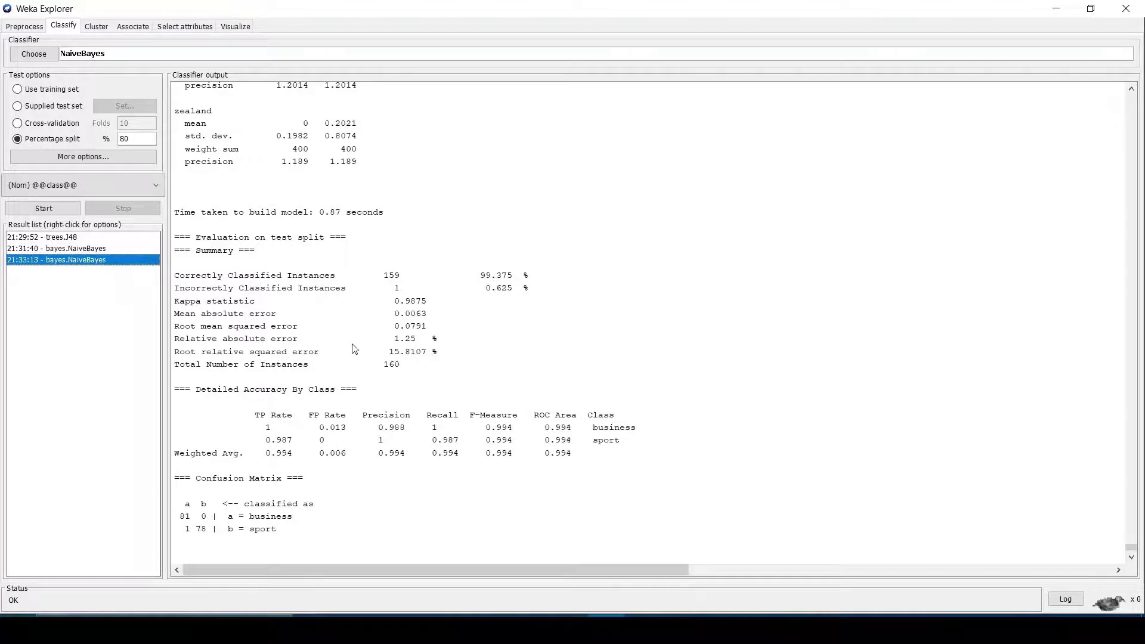
left_click(120, 249)
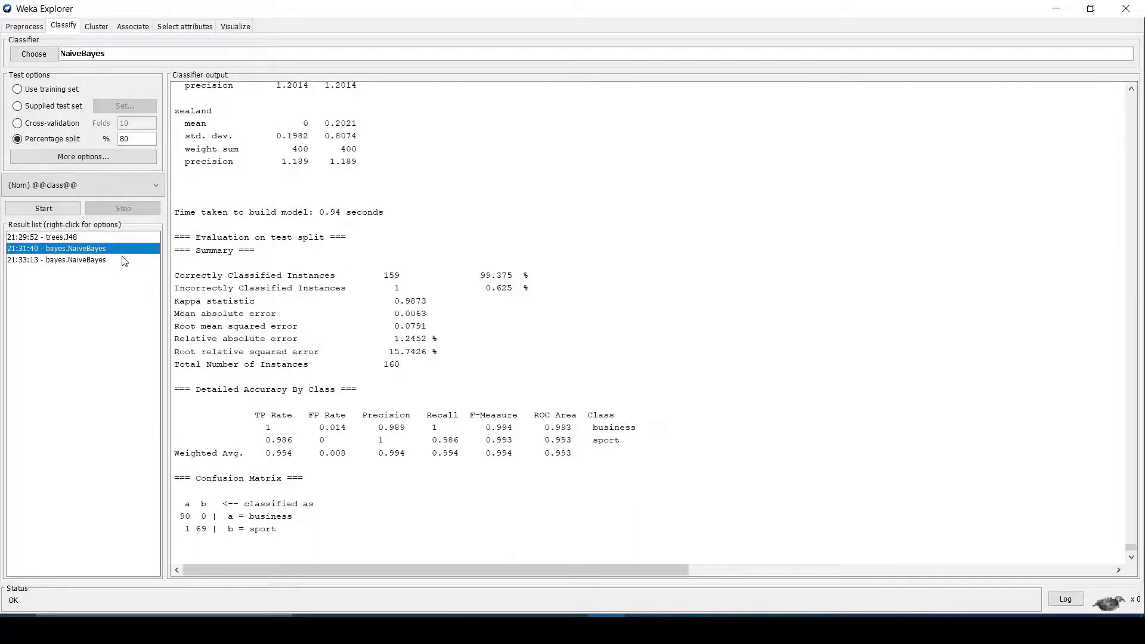
left_click(124, 262)
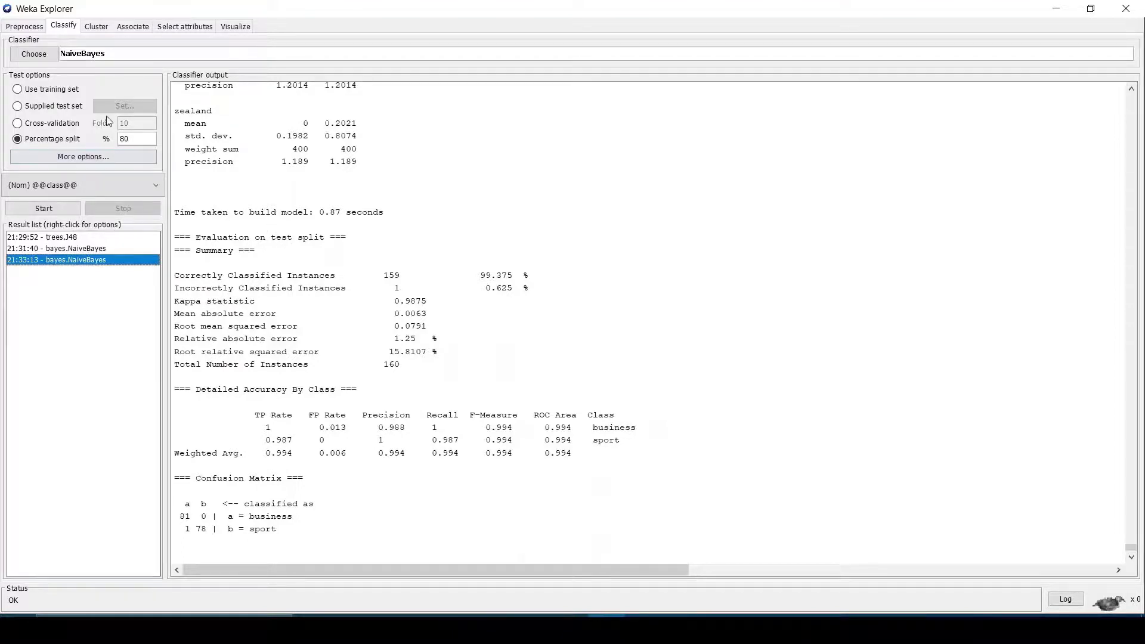
Step: Choose the GridSearch meta classifier
left_click(38, 52)
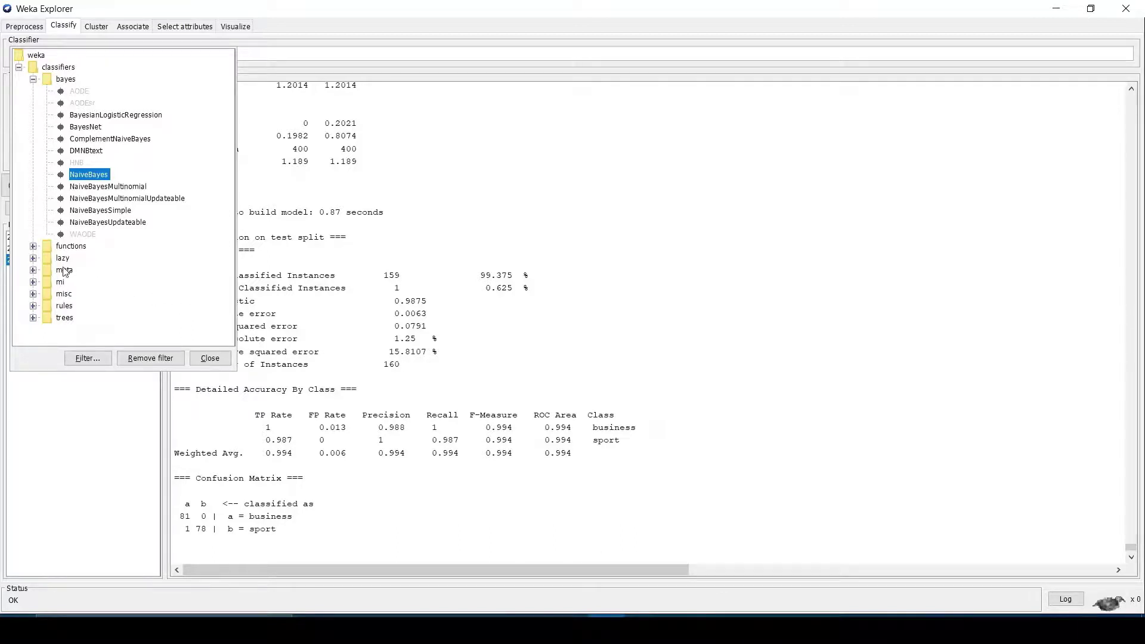
left_click(34, 260)
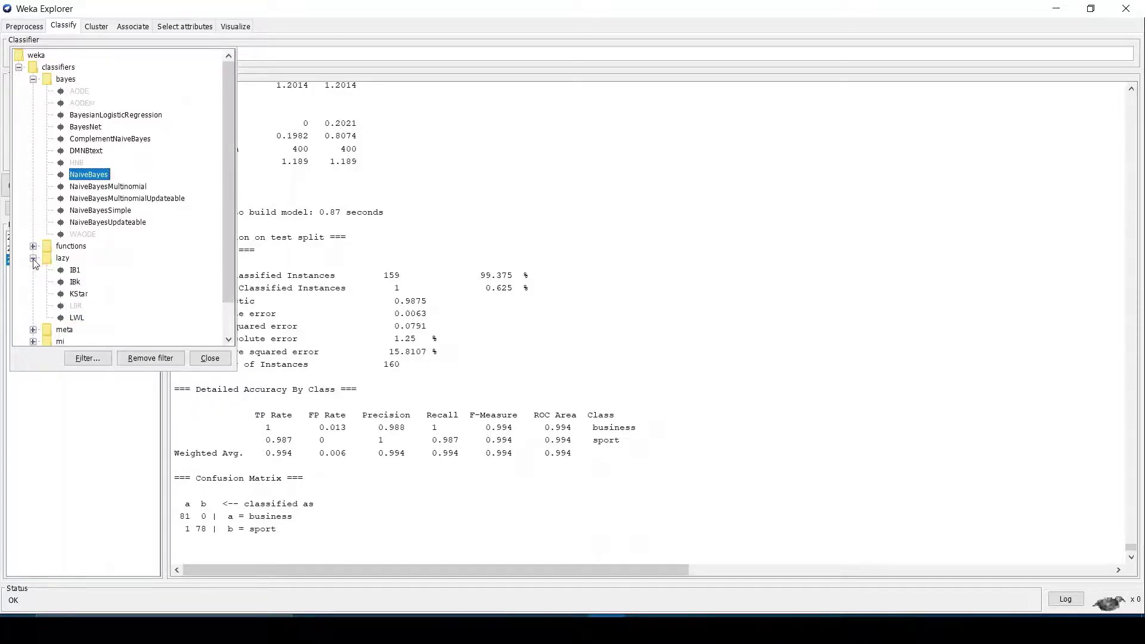
left_click(33, 331)
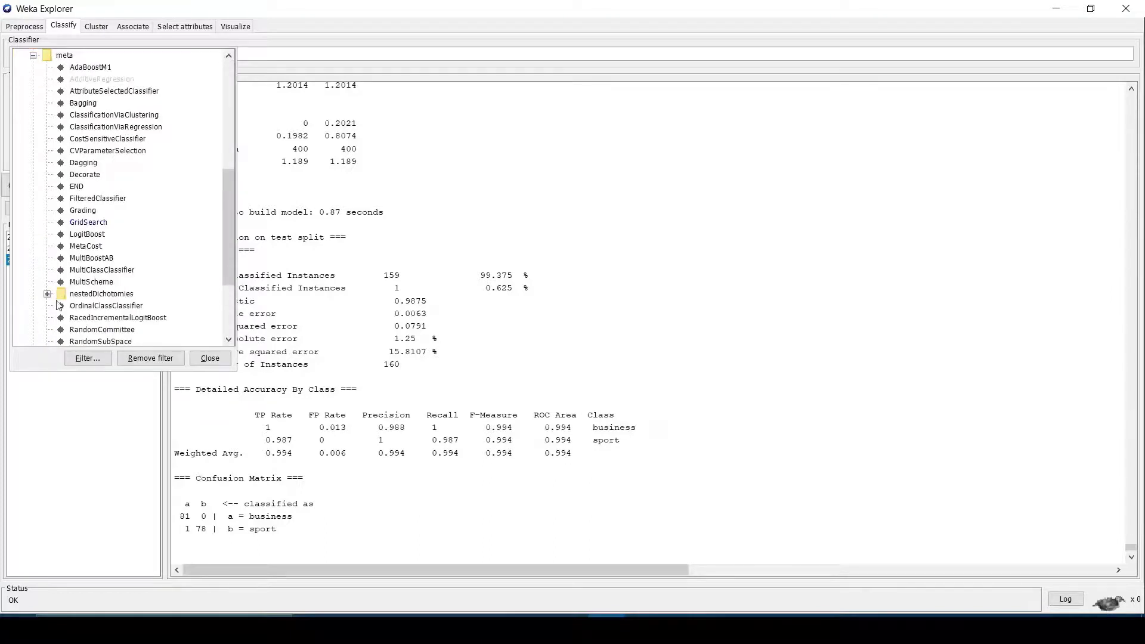
left_click(103, 224)
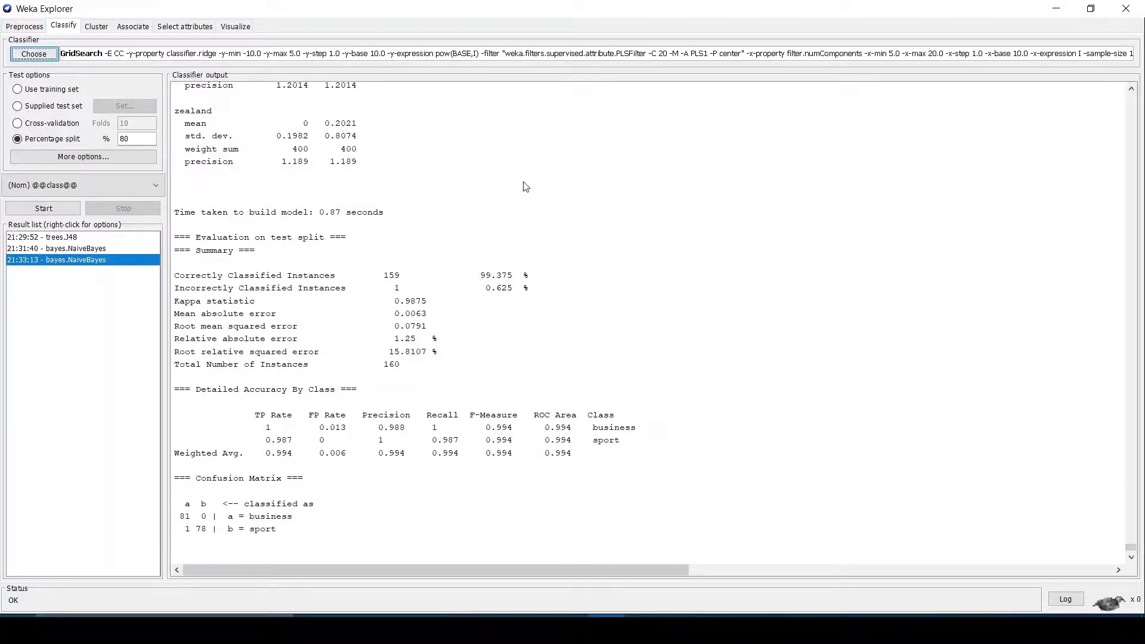
Step: Set GridSearch's XProperty to classifier.cost and its YProperty to classifier.gamma
left_click(336, 54)
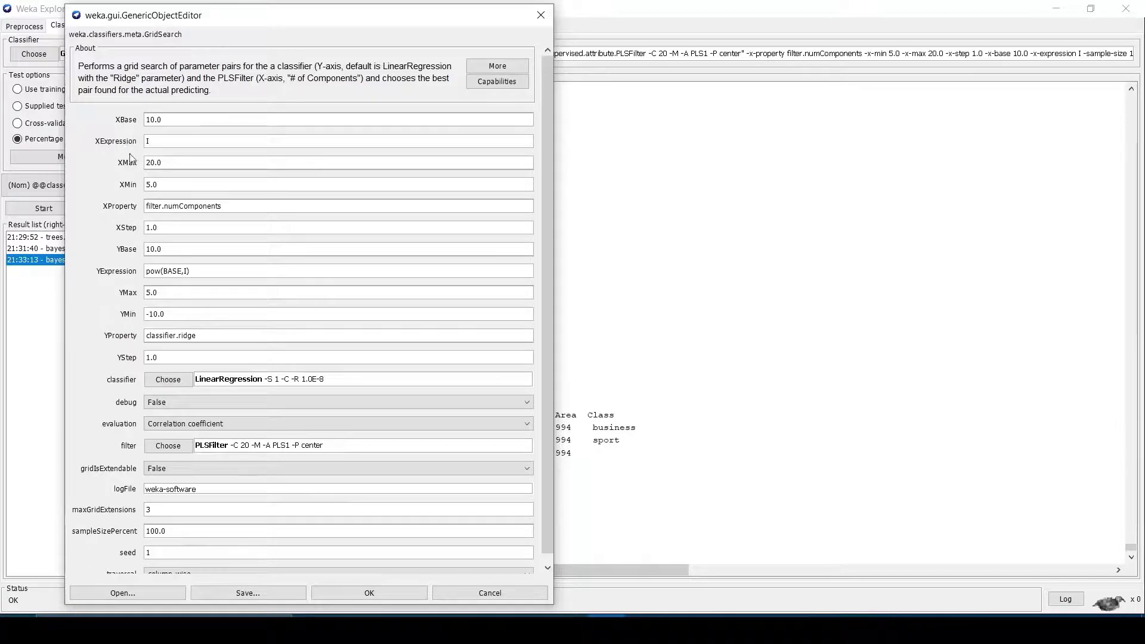
triple_click(255, 205)
type("clas")
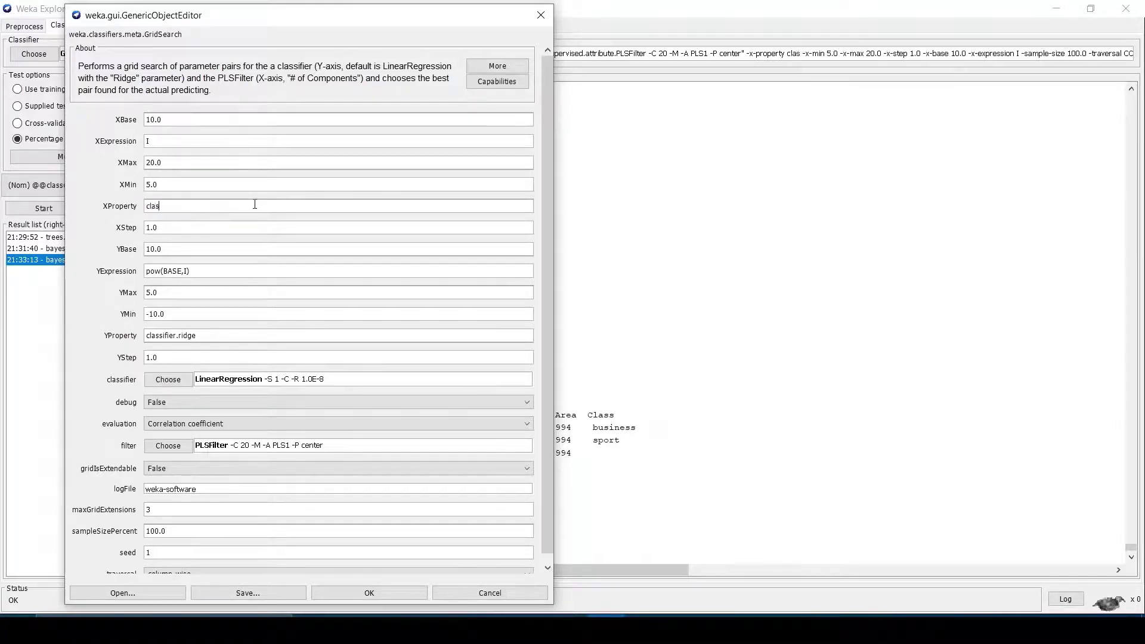
type("sifier.cost")
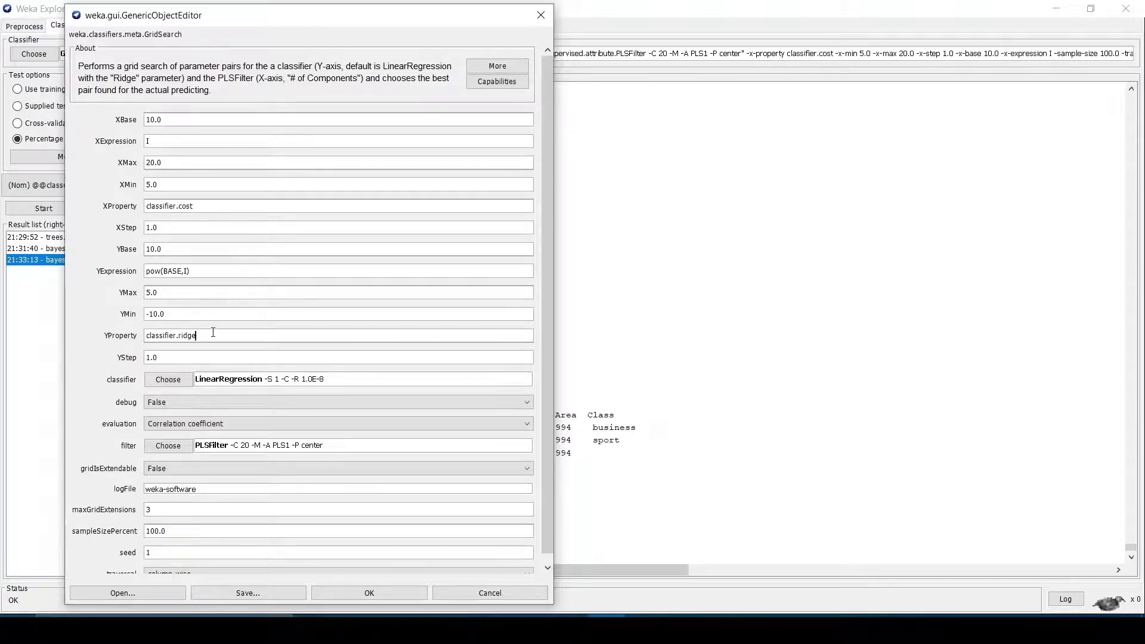
key("BackSpace")
key("BackSpace")
key("BackSpace")
key("BackSpace")
key("BackSpace")
type("ga")
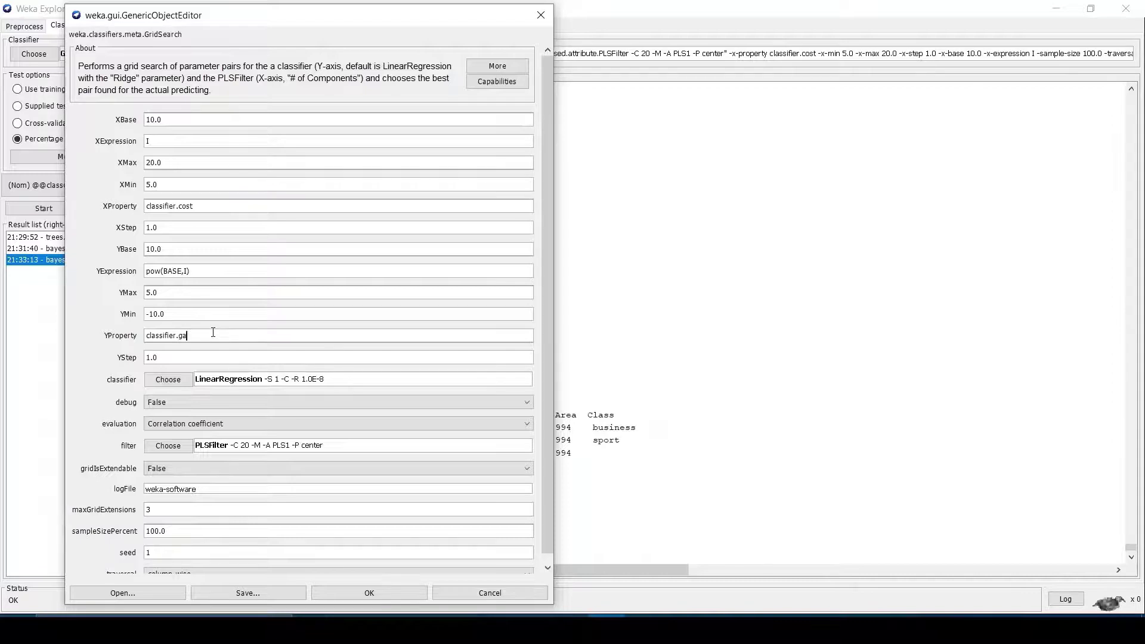
type("mma")
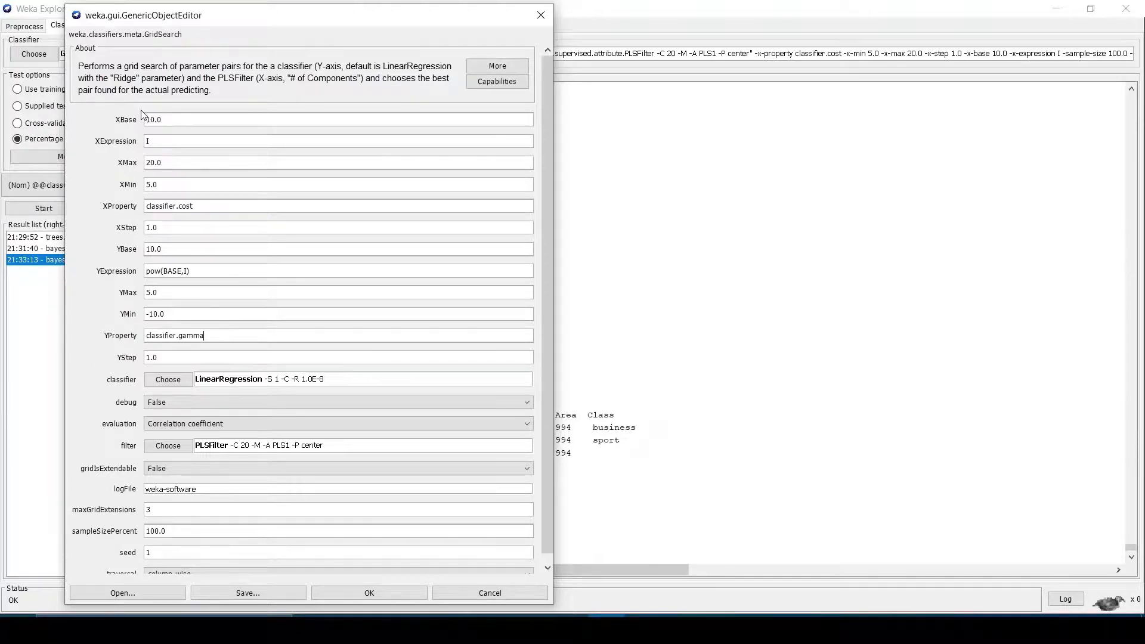
Step: Set both the X and Y ranges of GridSearch to a maximum of 5 and a minimum of -2
double_click(180, 162)
type("5")
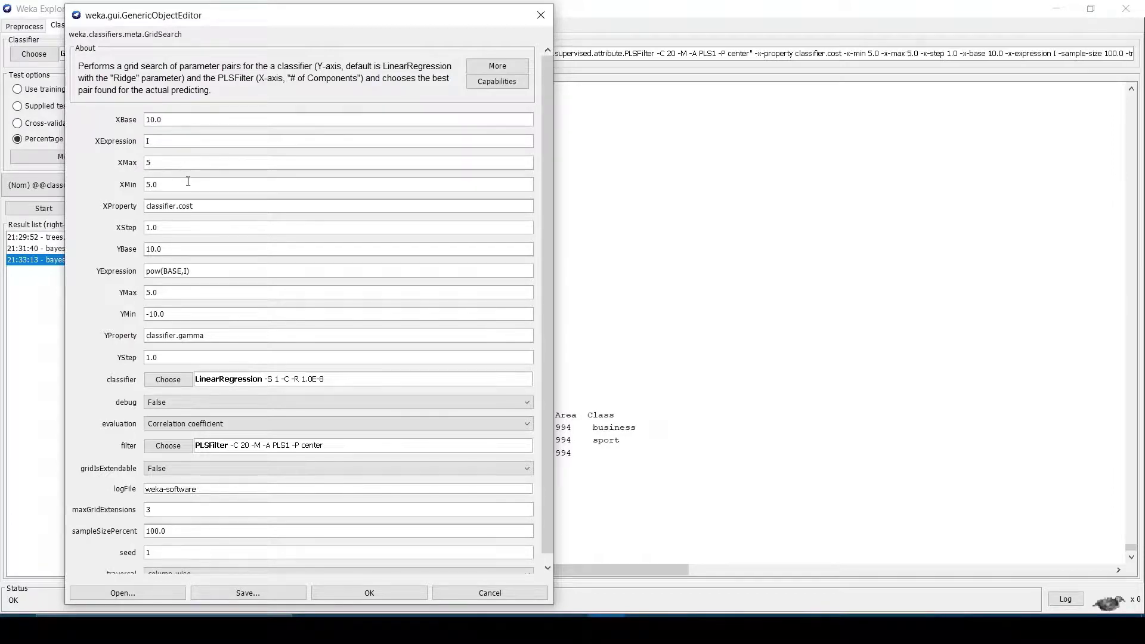
double_click(187, 181)
type("-2")
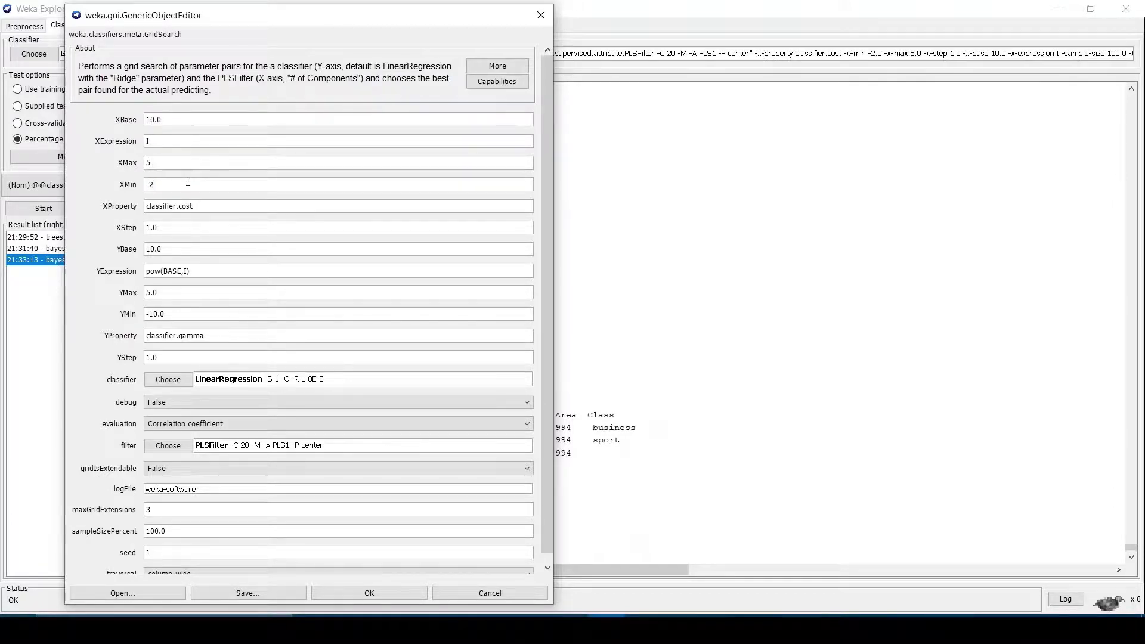
double_click(178, 293)
type("5")
double_click(188, 314)
type("-2")
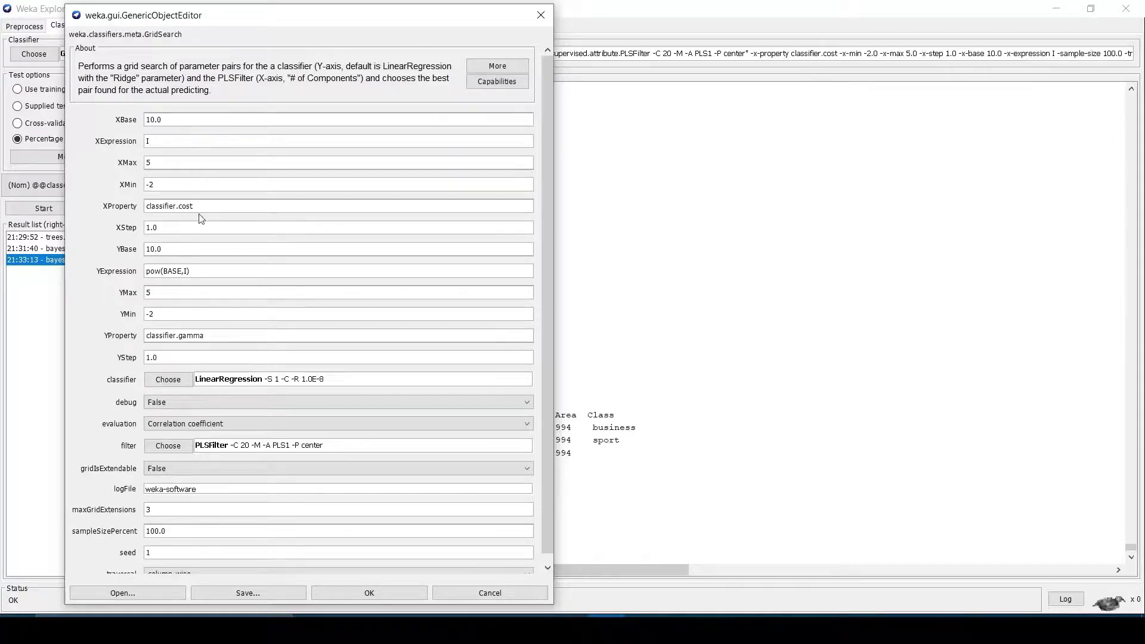
Step: Copy the YExpression pow(BASE,I) into XExpression and choose LibSVM as GridSearch's base classifier
left_click(210, 273)
double_click(210, 274)
key("ctrl+c")
double_click(152, 139)
key("ctrl+v")
left_click(181, 385)
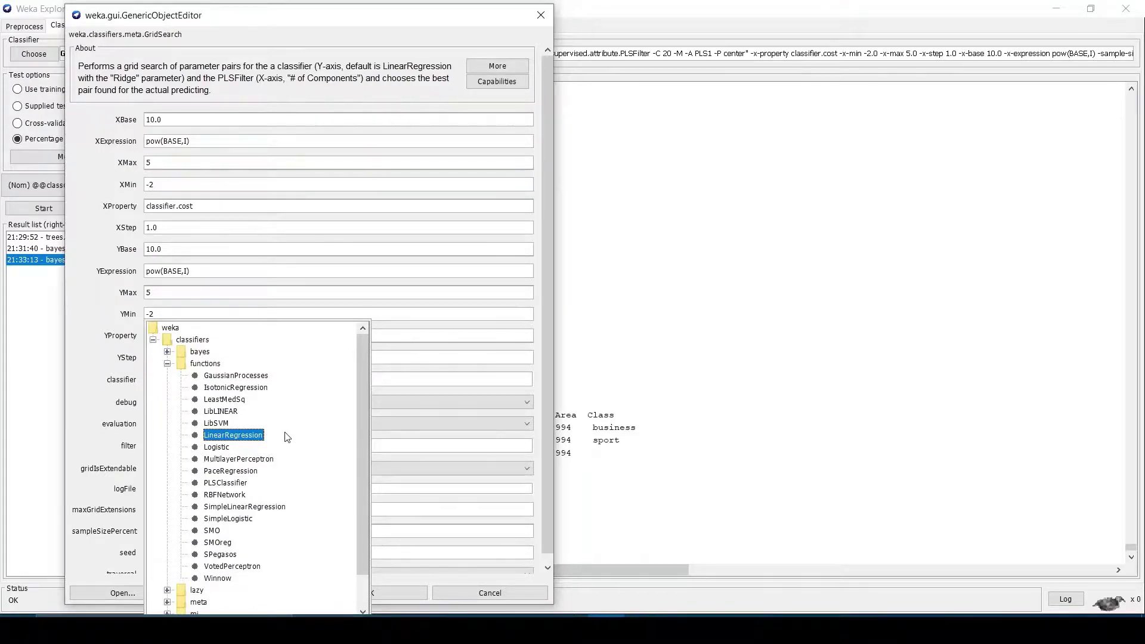
left_click(209, 424)
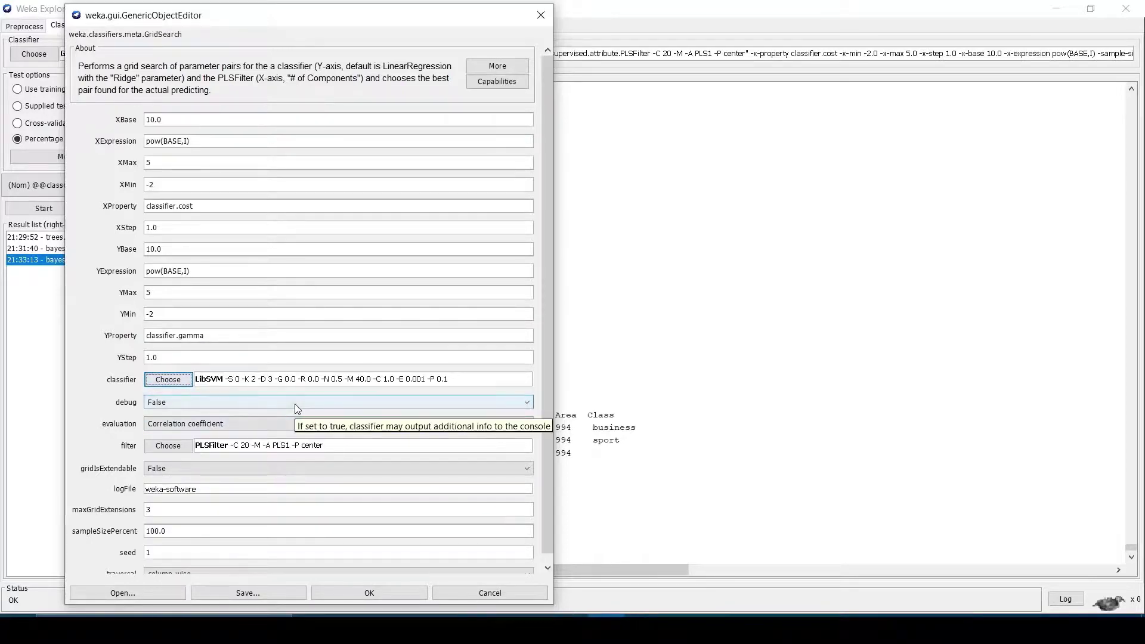
Step: In the options of GridSearch's base LibSVM, set normalize to True and select the radial basis function kernel
left_click(333, 381)
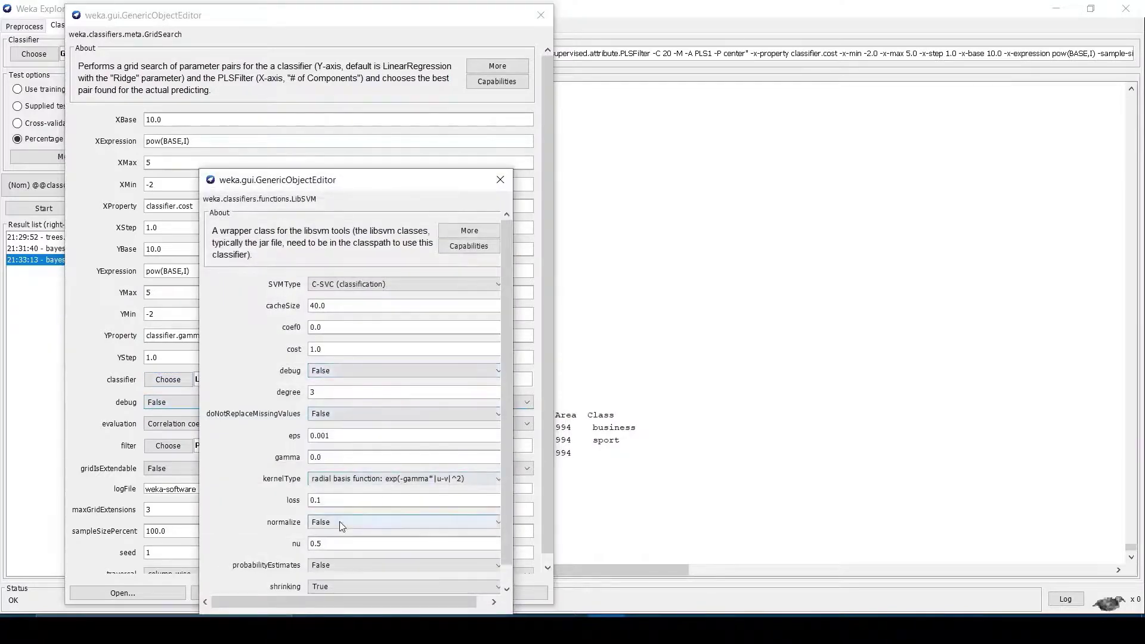
left_click(340, 522)
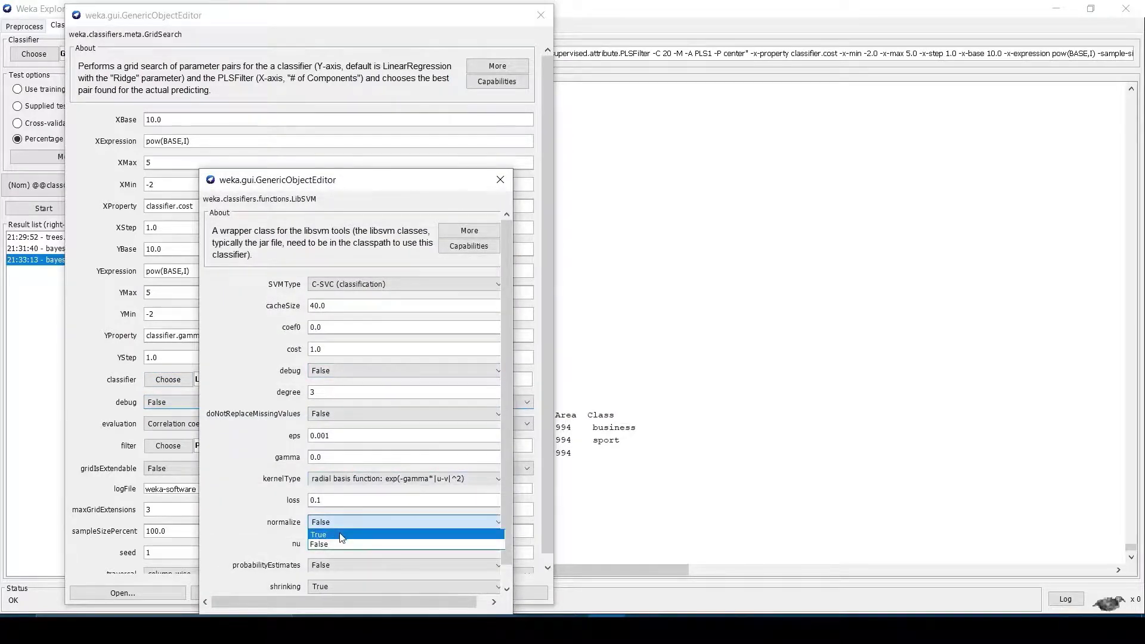
left_click(341, 535)
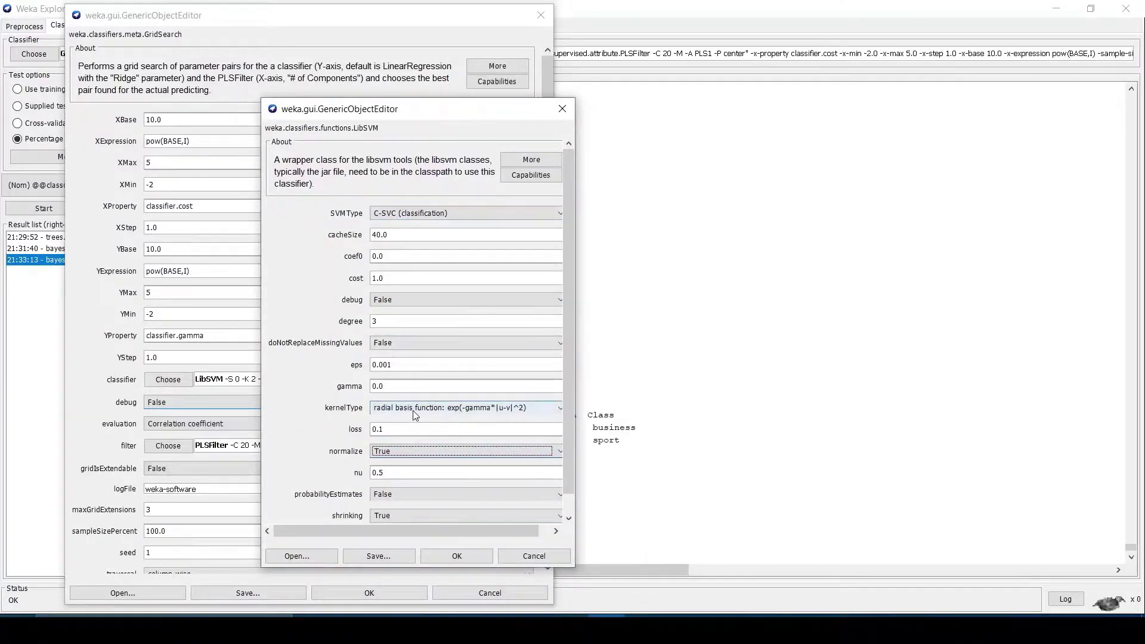
left_click(414, 411)
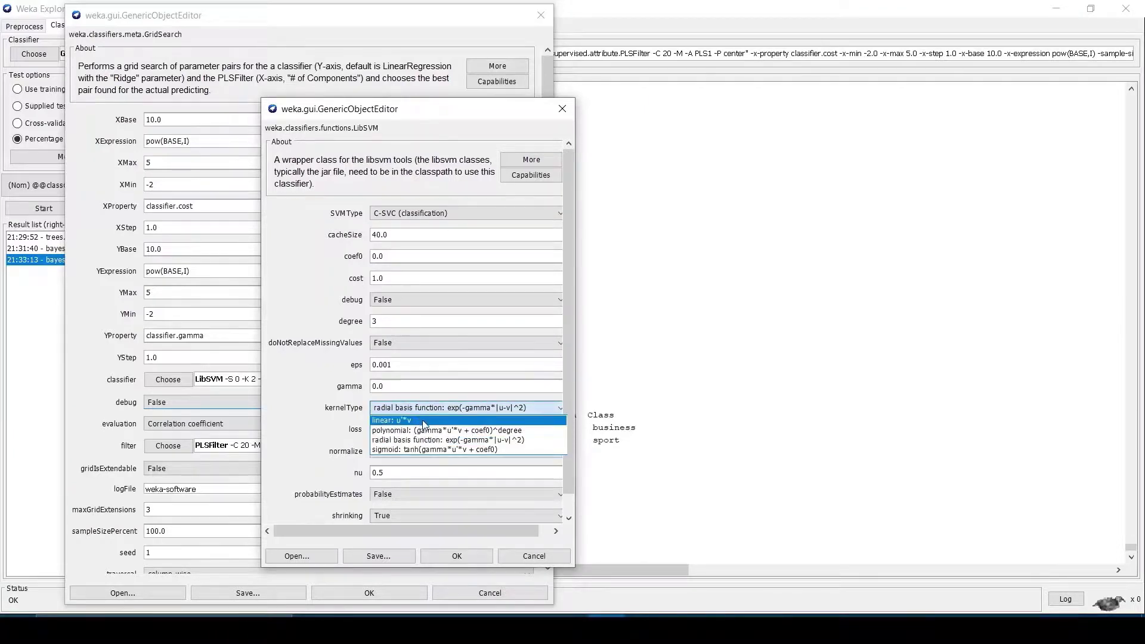
left_click(452, 441)
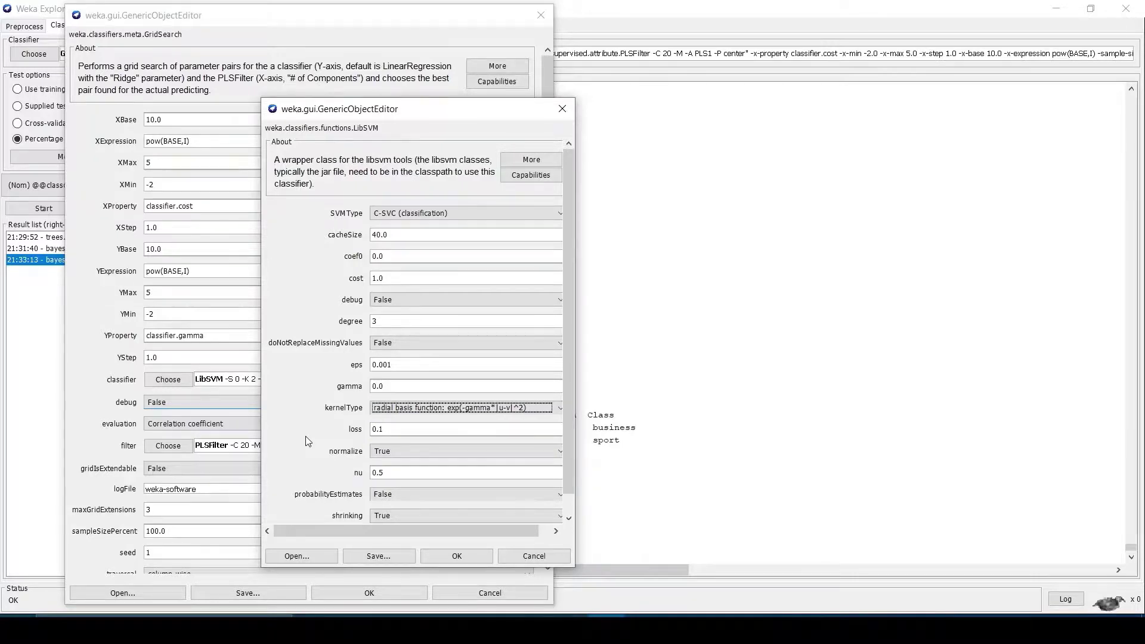
left_click(388, 410)
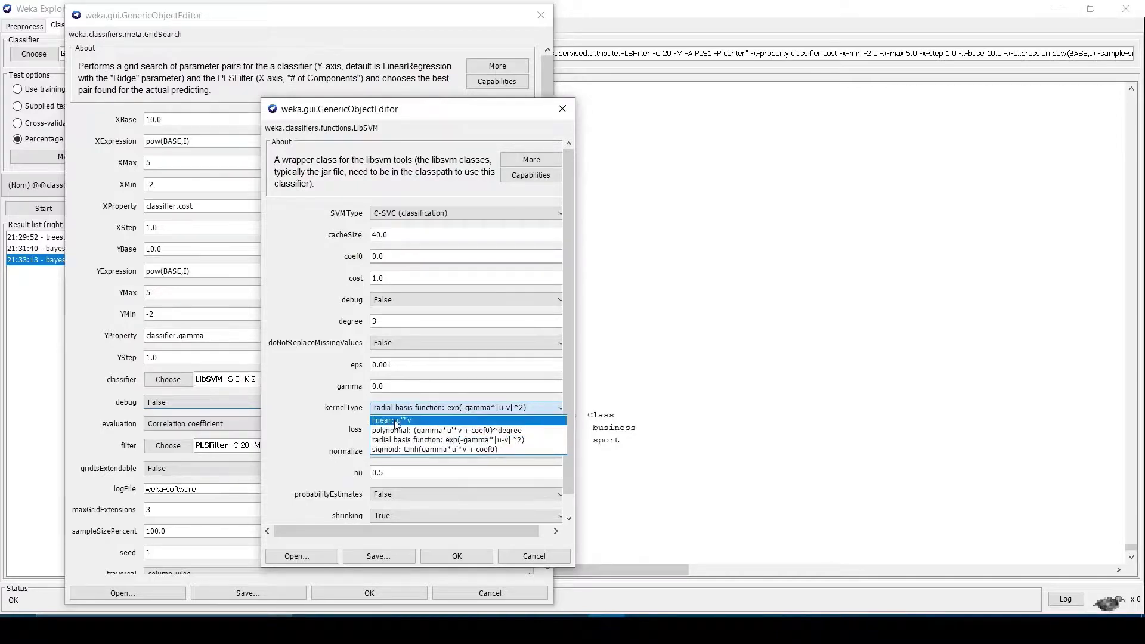
left_click(395, 421)
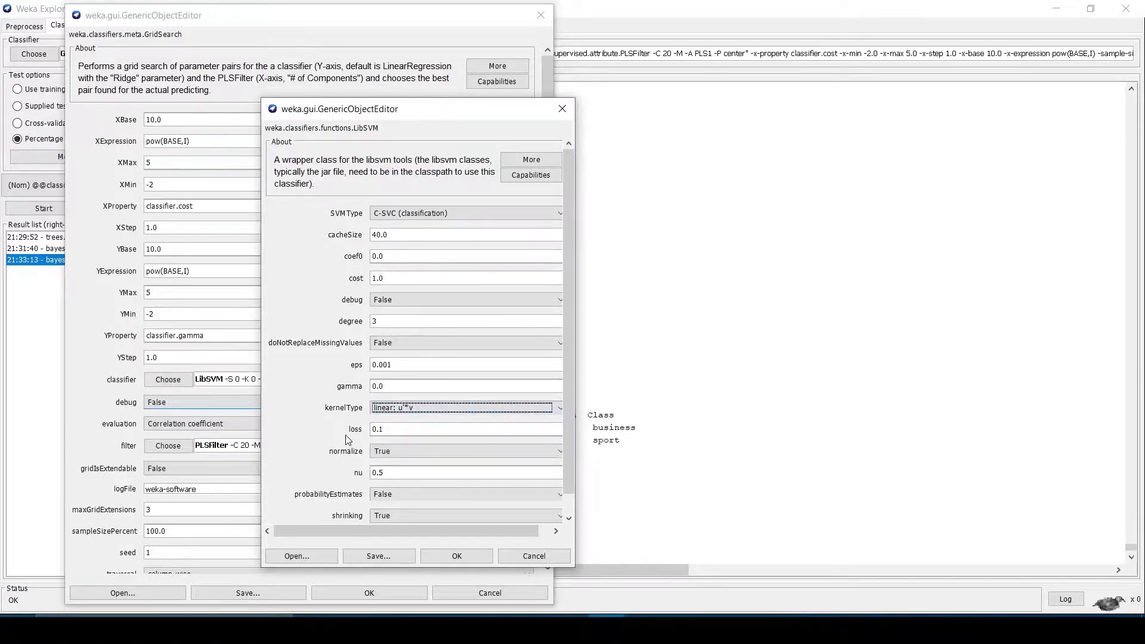
left_click(410, 405)
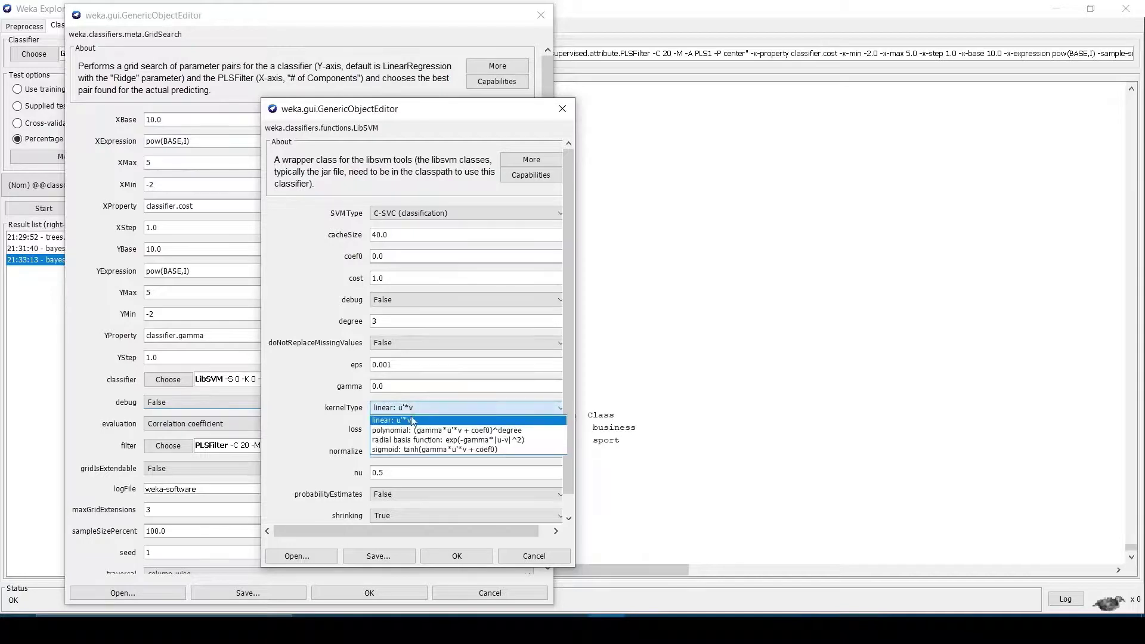
left_click(418, 440)
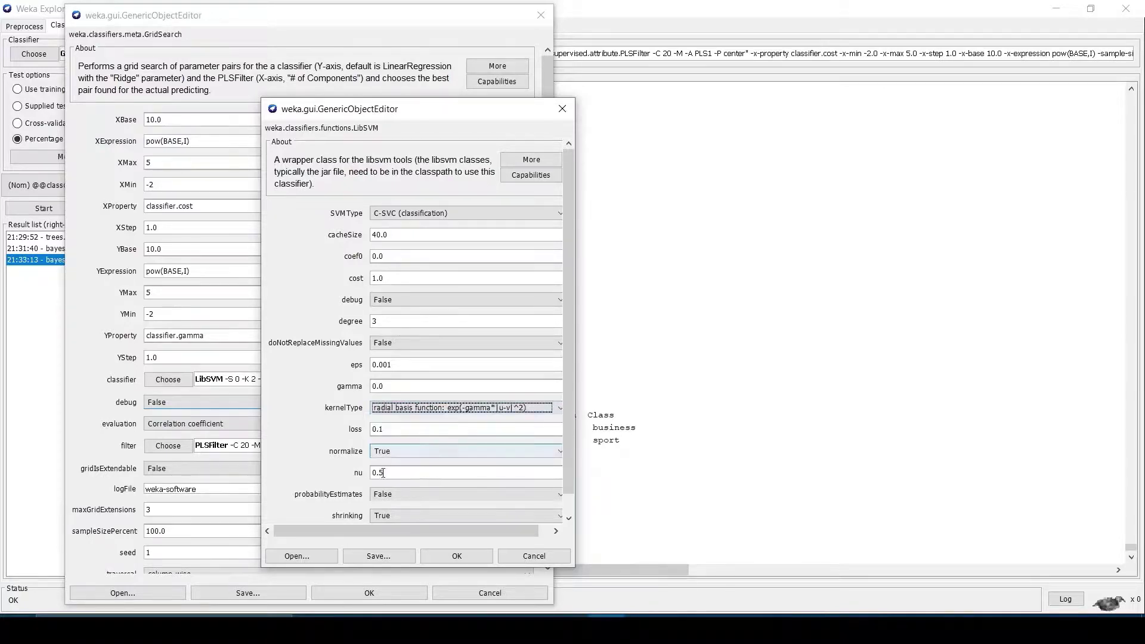
Step: Accept the LibSVM options, and set GridSearch's evaluation to Accuracy and its filter to AllFilter
left_click(447, 556)
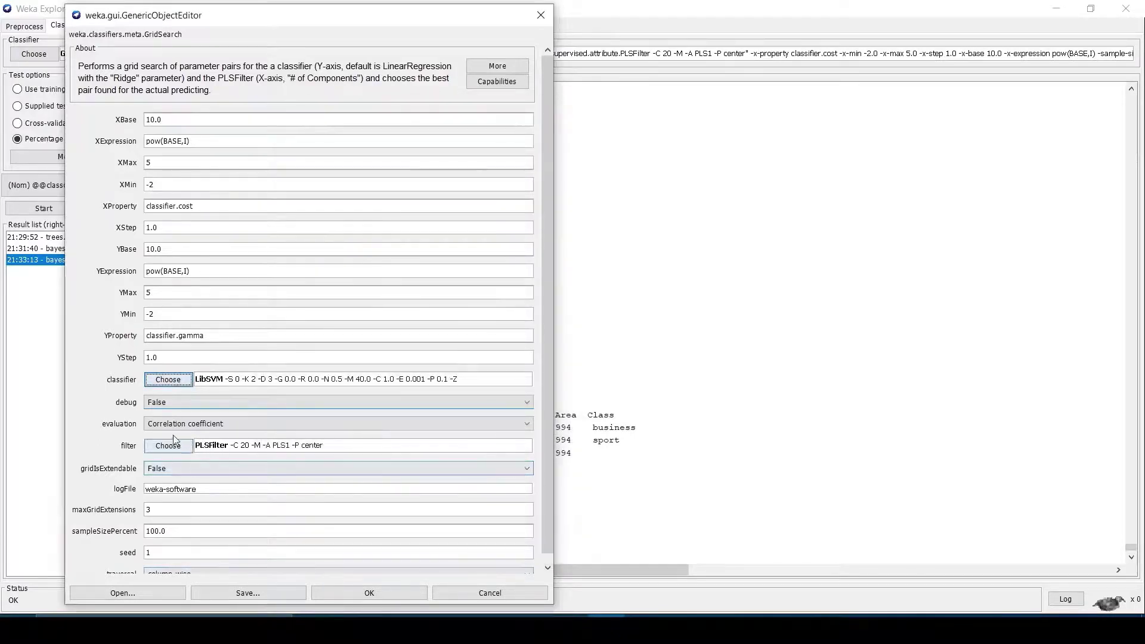
left_click(158, 427)
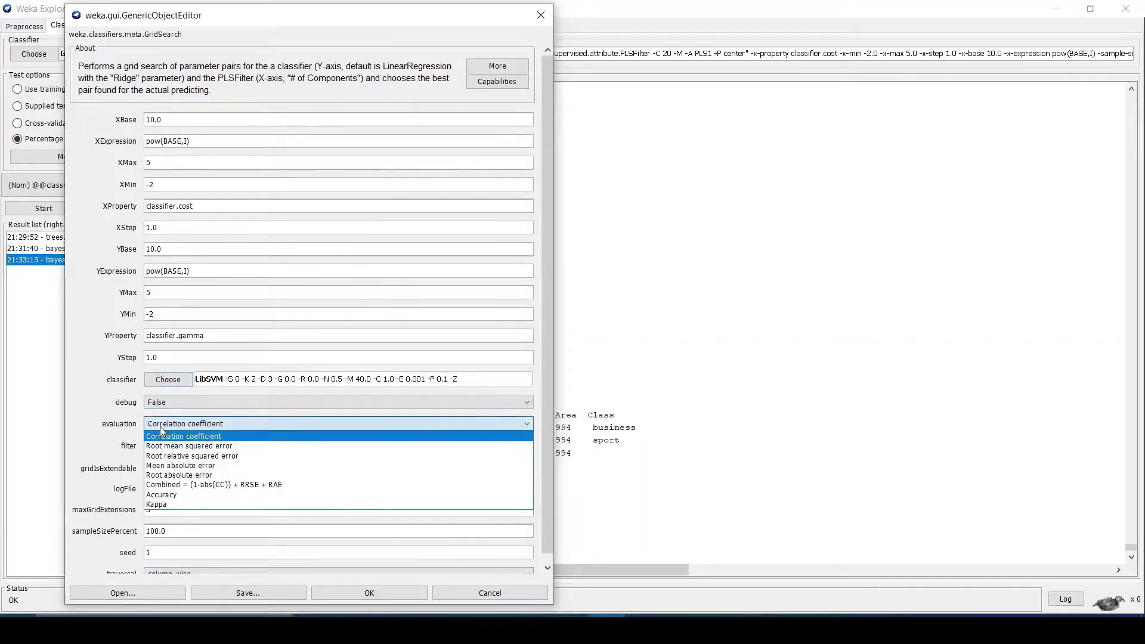
left_click(179, 495)
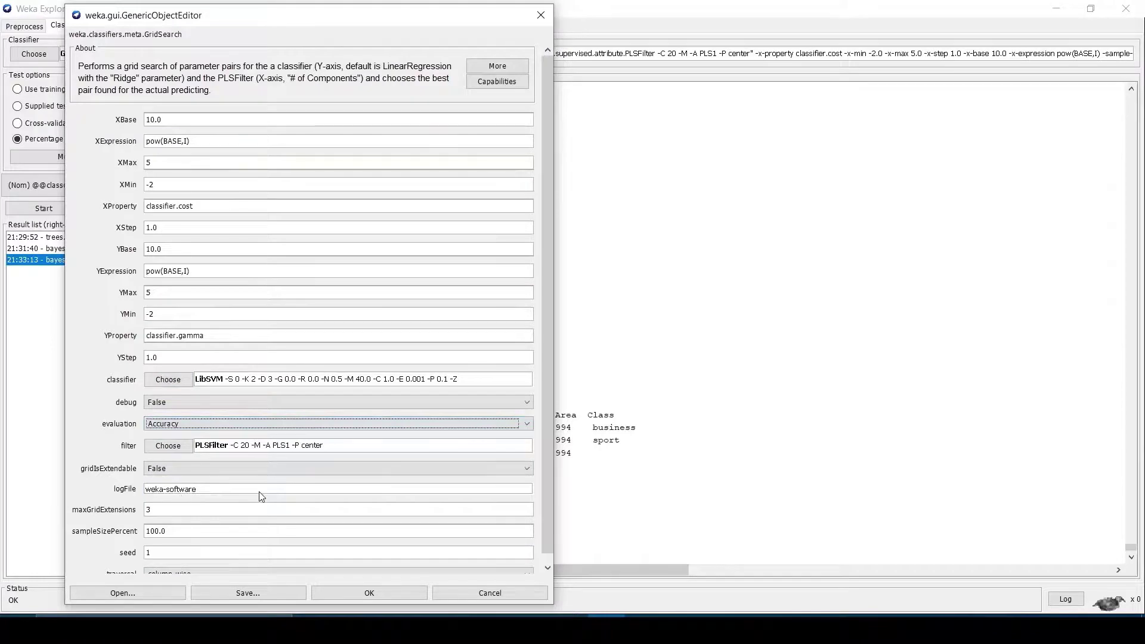
left_click(168, 446)
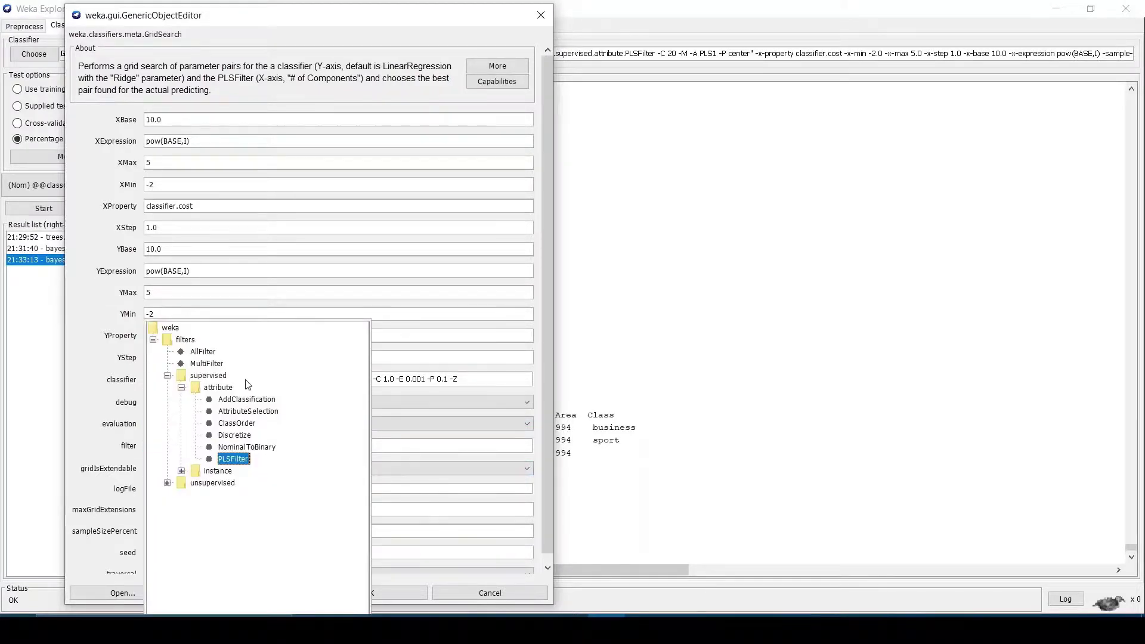
left_click(202, 352)
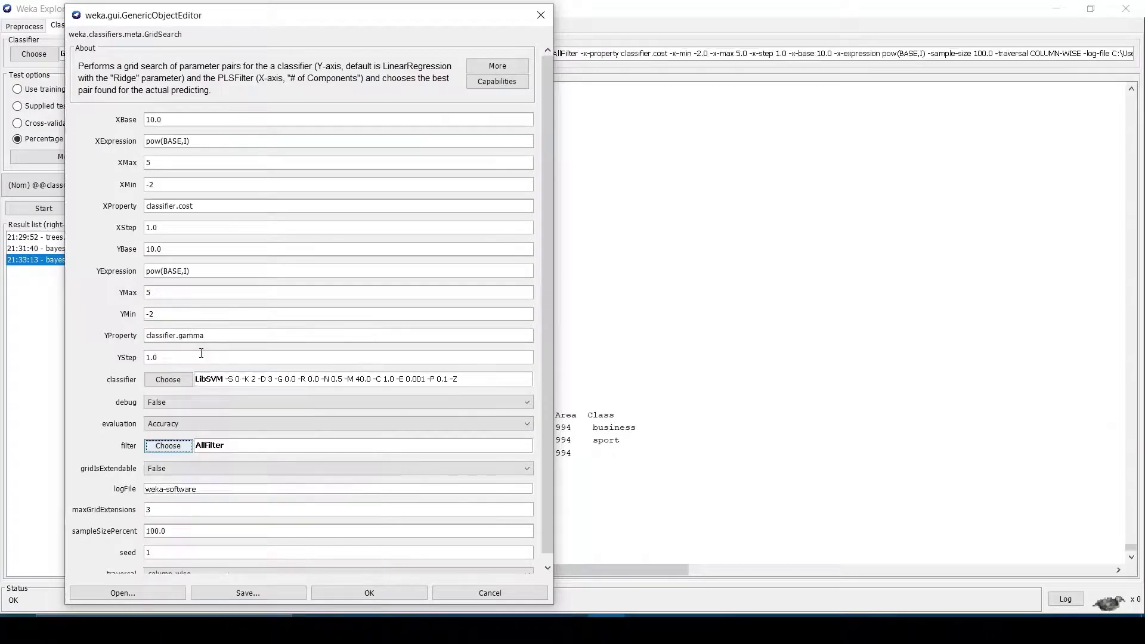
left_click(376, 594)
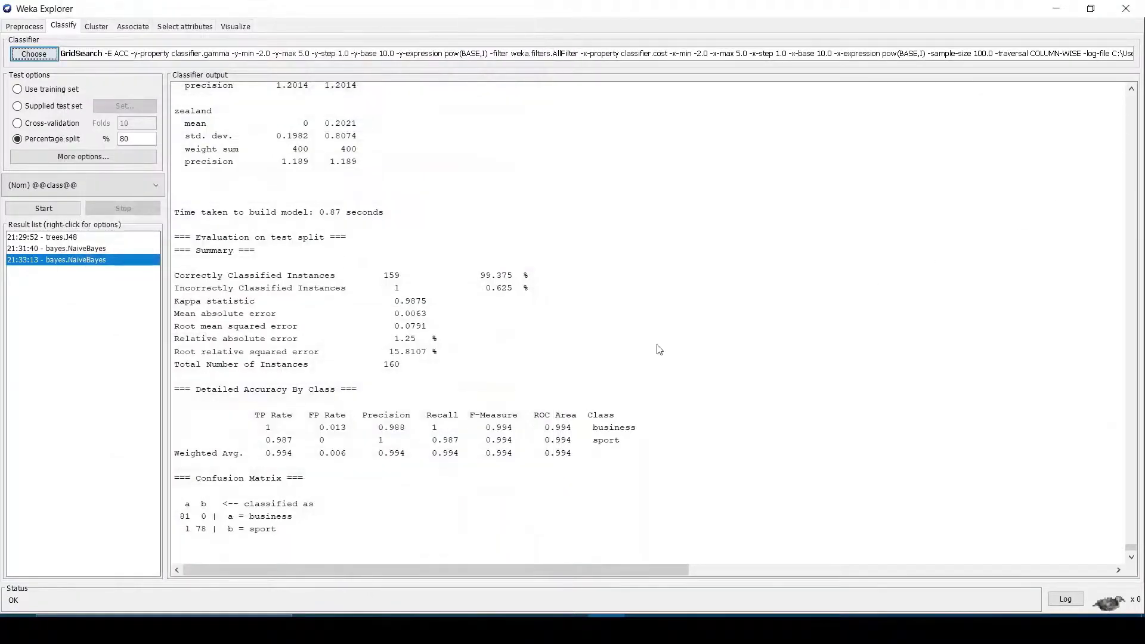
Step: Set the percentage split to 66% and run the GridSearch classifier
double_click(155, 138)
type("66")
left_click(44, 207)
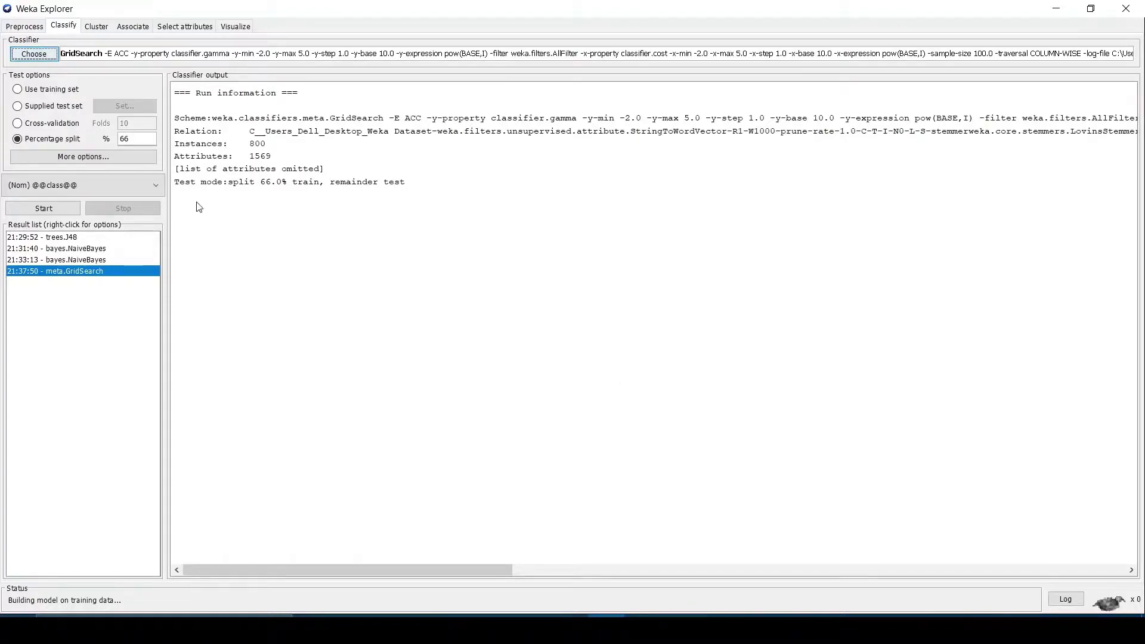
Step: Choose LibSVM as the standalone classifier and set its cost to 0.01 and gamma to 1000
left_click(33, 54)
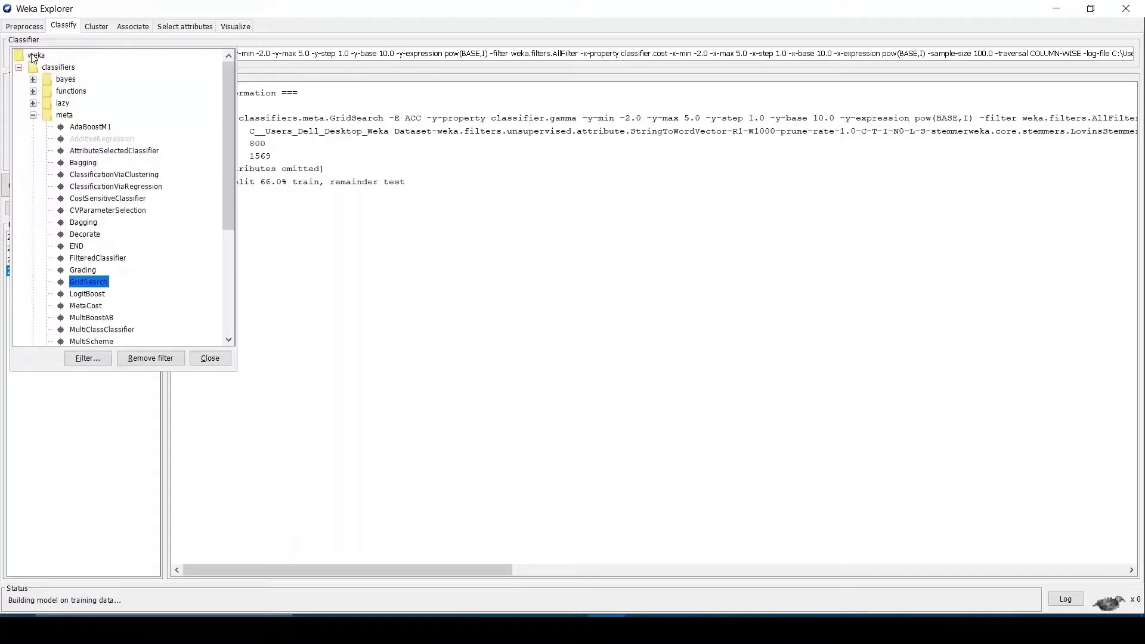
left_click(34, 94)
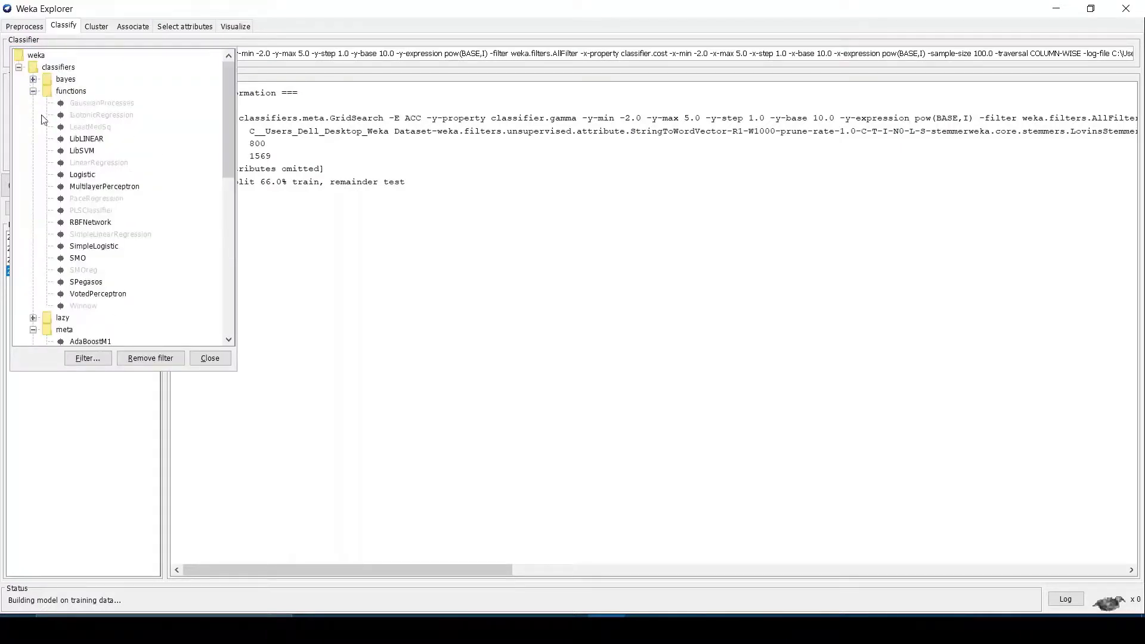
left_click(84, 154)
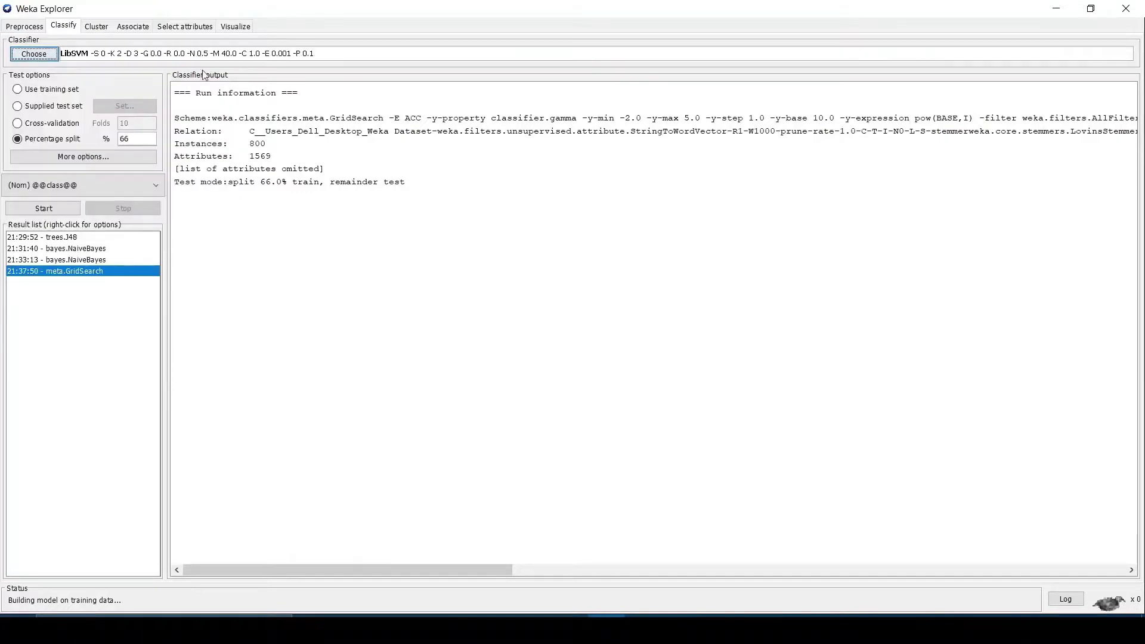
left_click(258, 59)
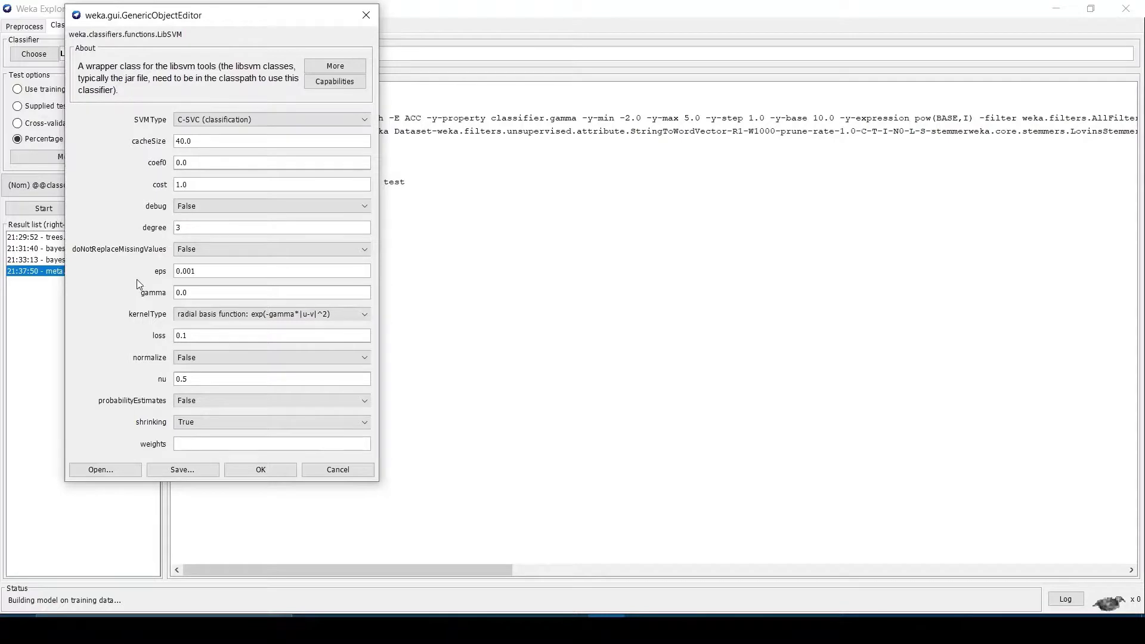
double_click(240, 185)
type("0.01")
double_click(236, 295)
type("1000")
Step: Use LibSVM's radial basis function kernel with normalize set to True, and run the classifier
left_click(244, 315)
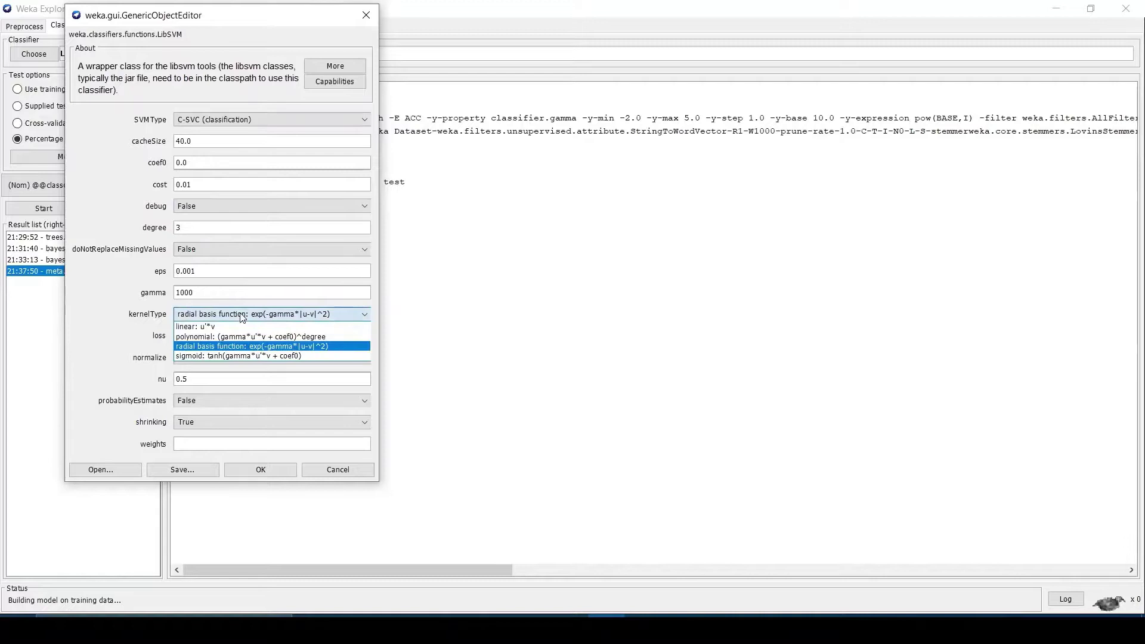
left_click(271, 347)
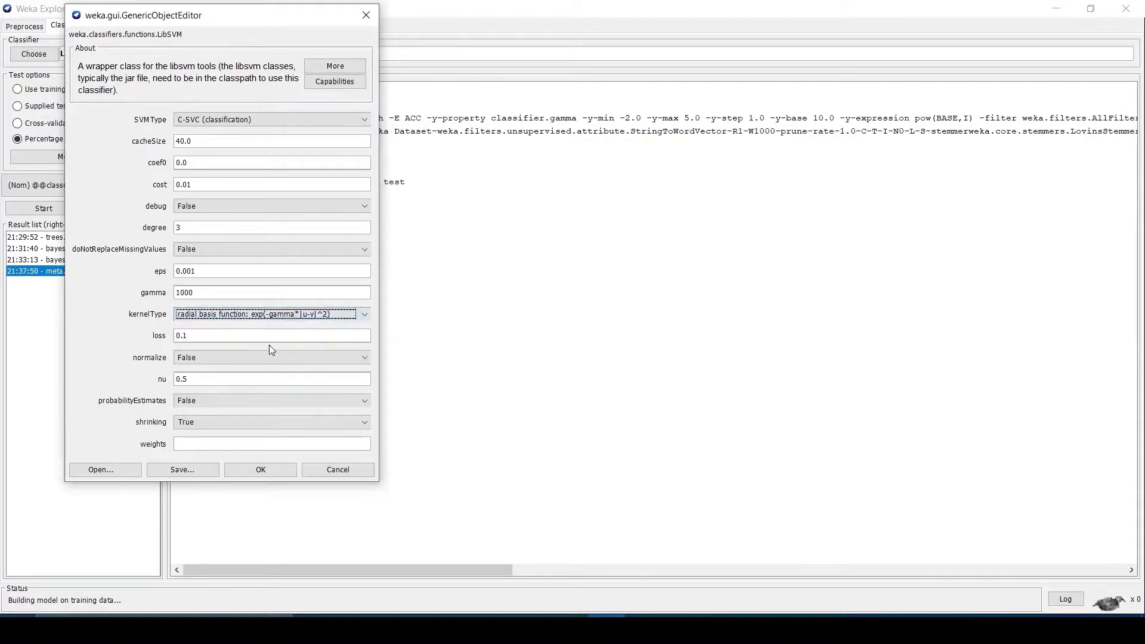
left_click(240, 358)
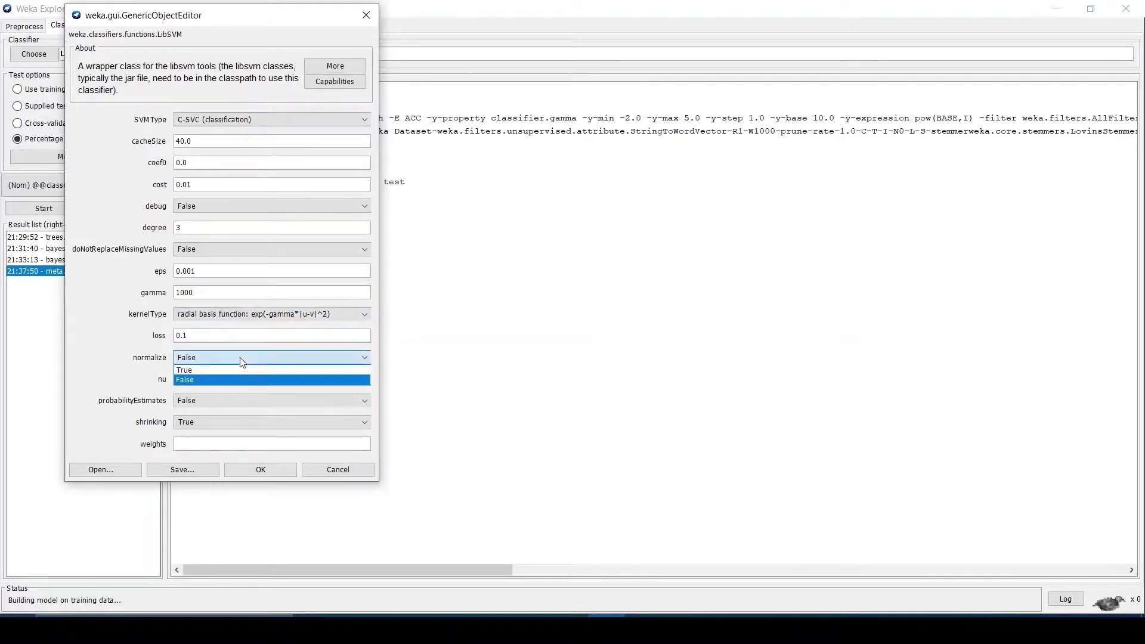
left_click(220, 372)
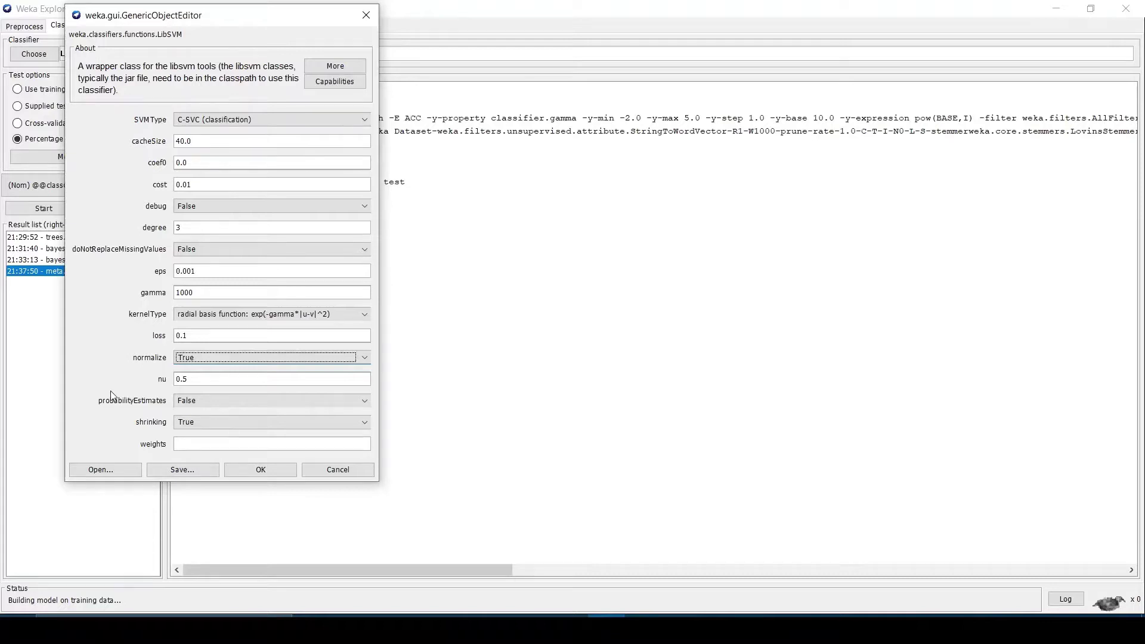
left_click(260, 470)
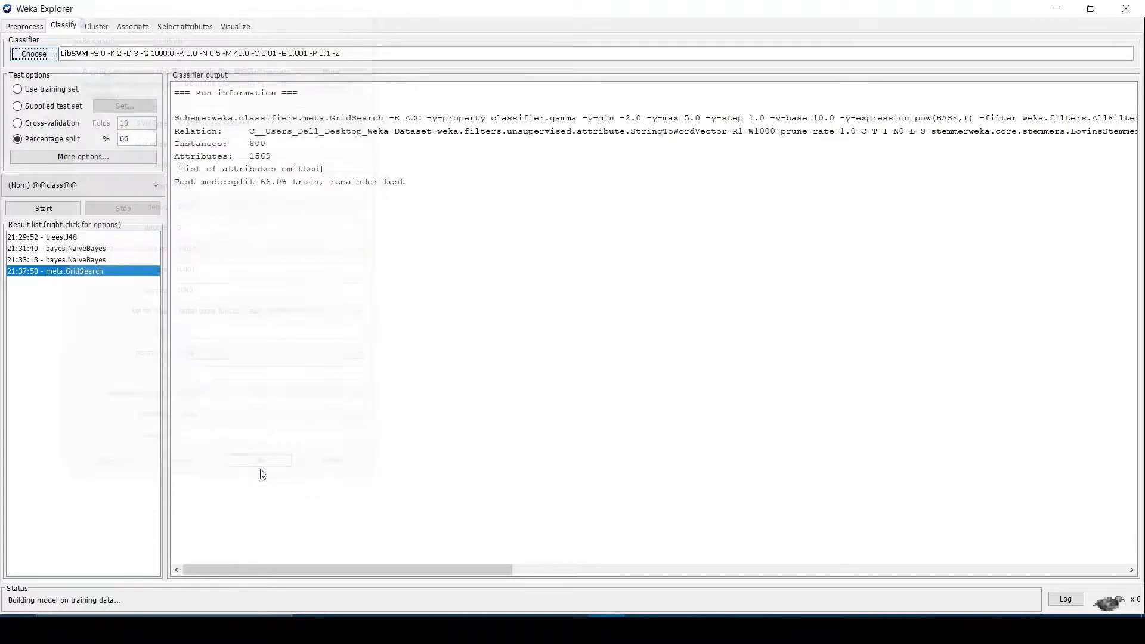
left_click(55, 206)
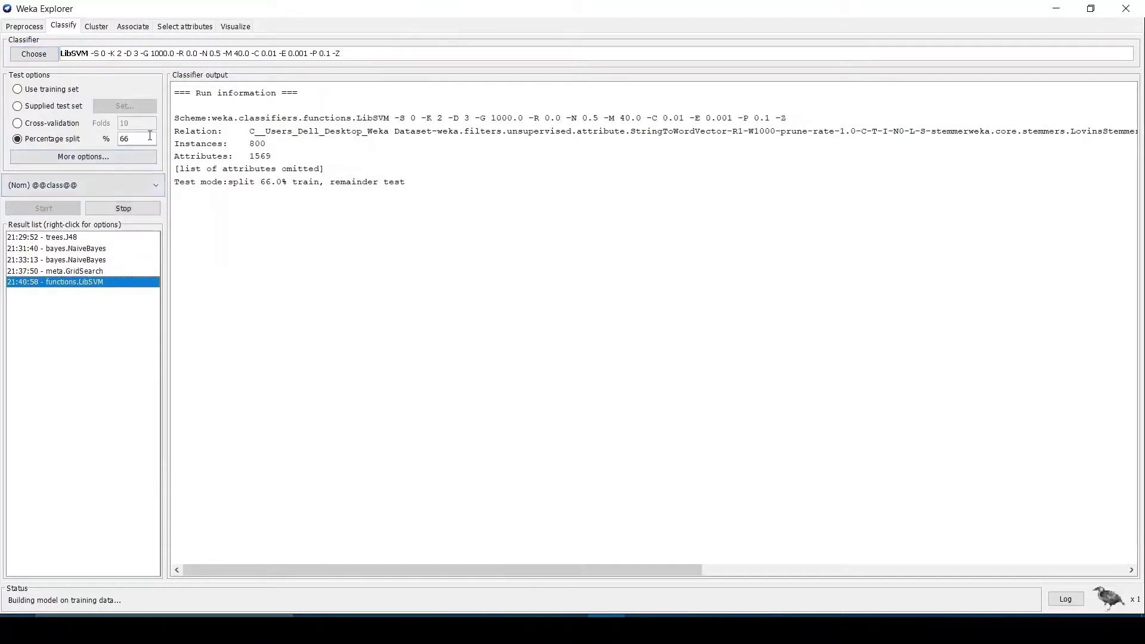